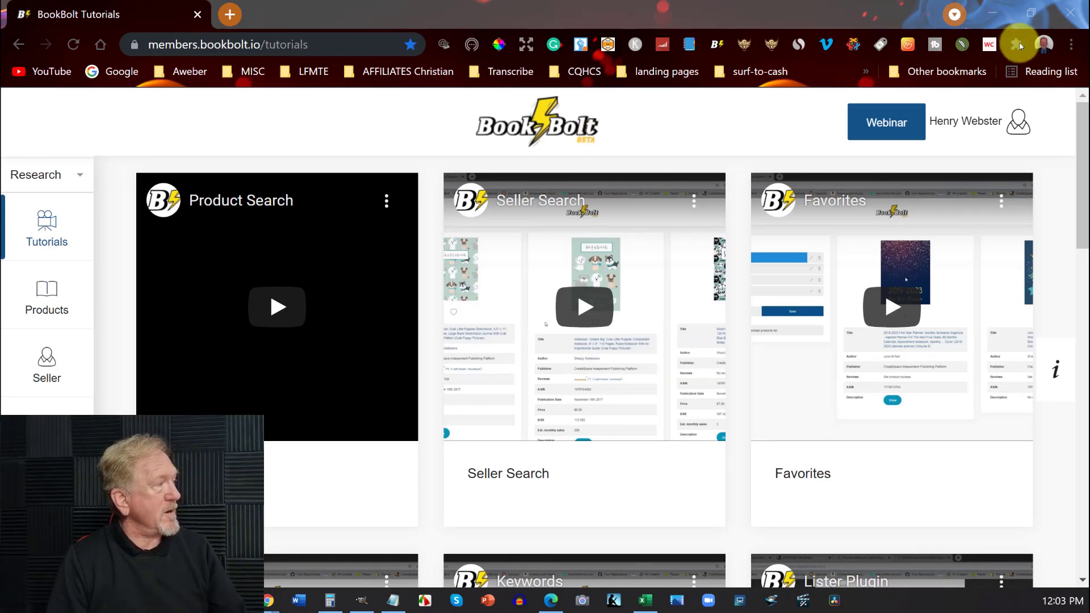
Step: Open PuzzleWiz from the BookBolt account options and view its Word Scramble puzzle settings
click(1017, 125)
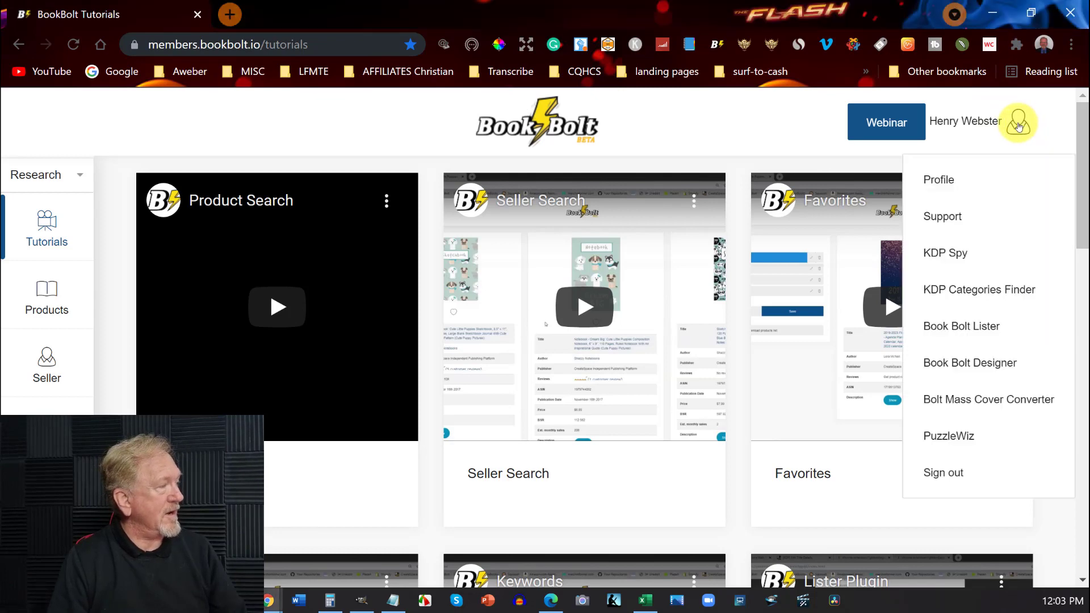
click(942, 436)
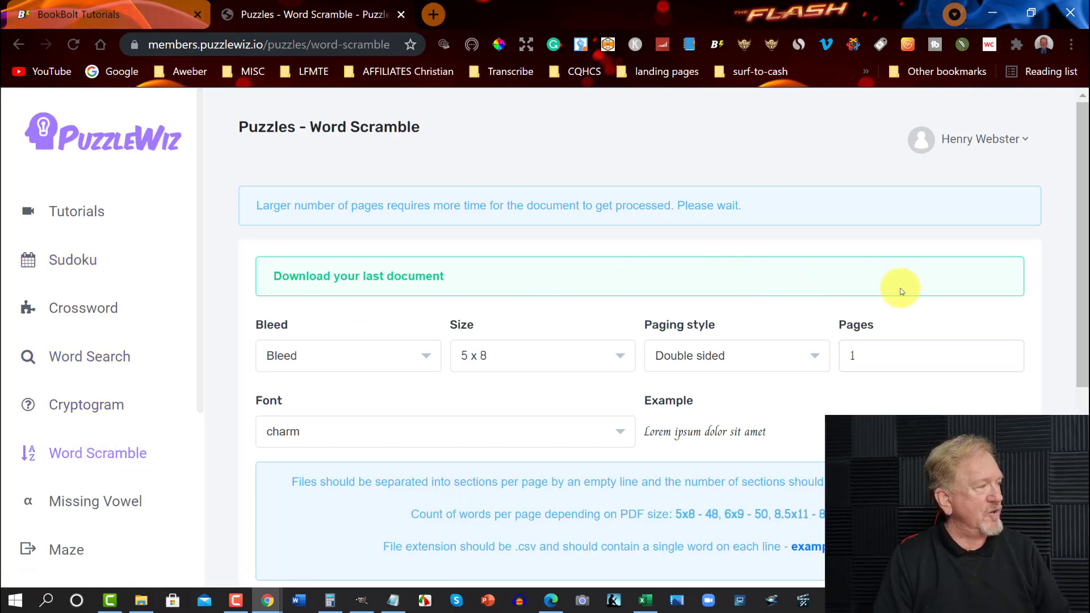
scroll(985, 365, down, 2)
scroll(985, 363, up, 2)
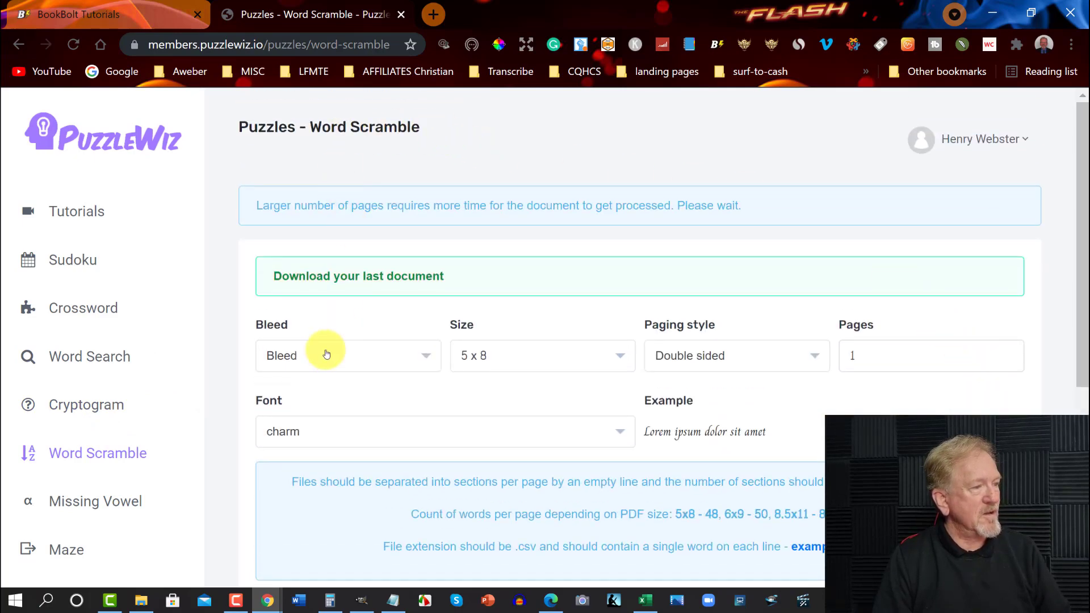
Step: Set the word scramble document to bleed, size 8.5 x 11, double-sided paging and 60 pages
click(427, 358)
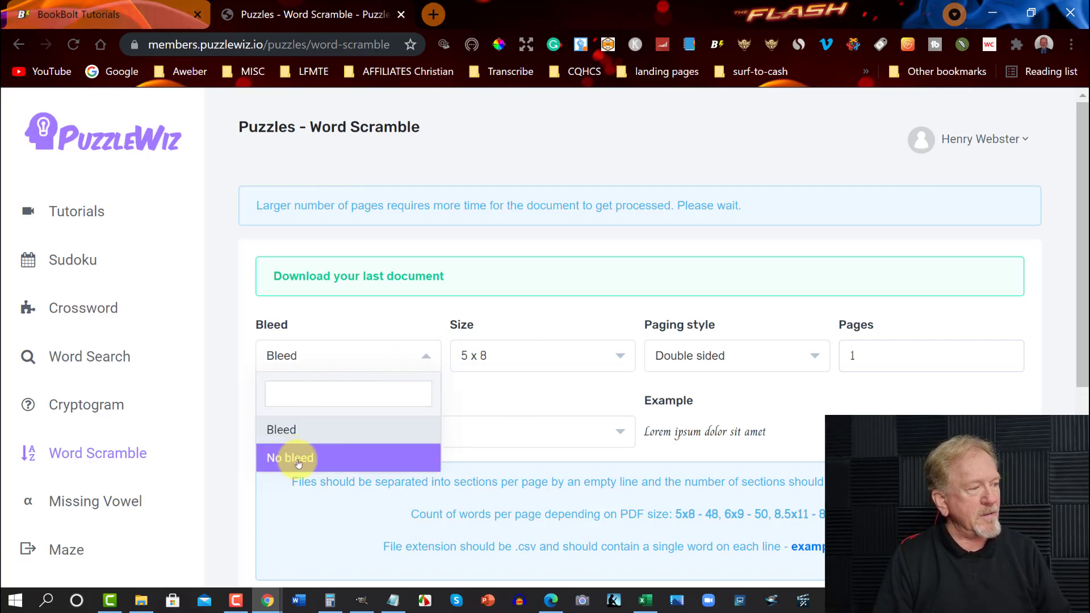
click(621, 354)
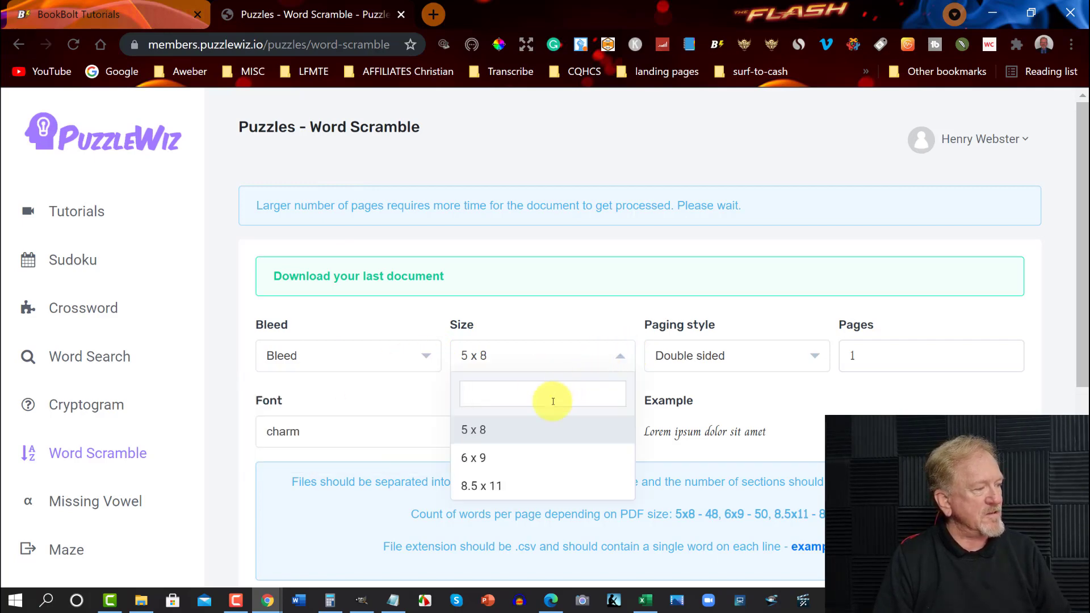
click(469, 486)
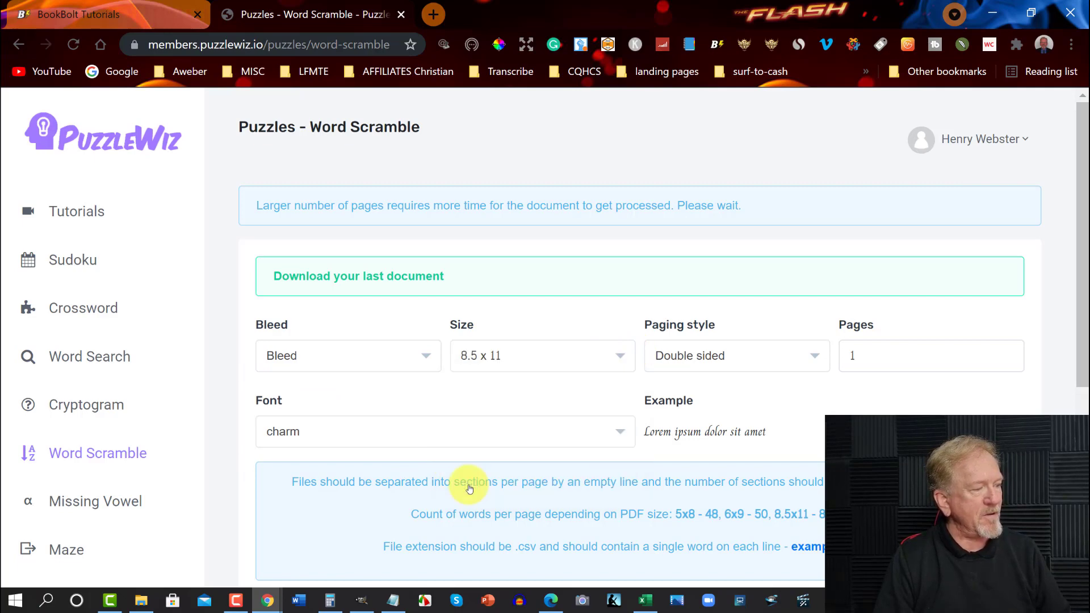
click(814, 358)
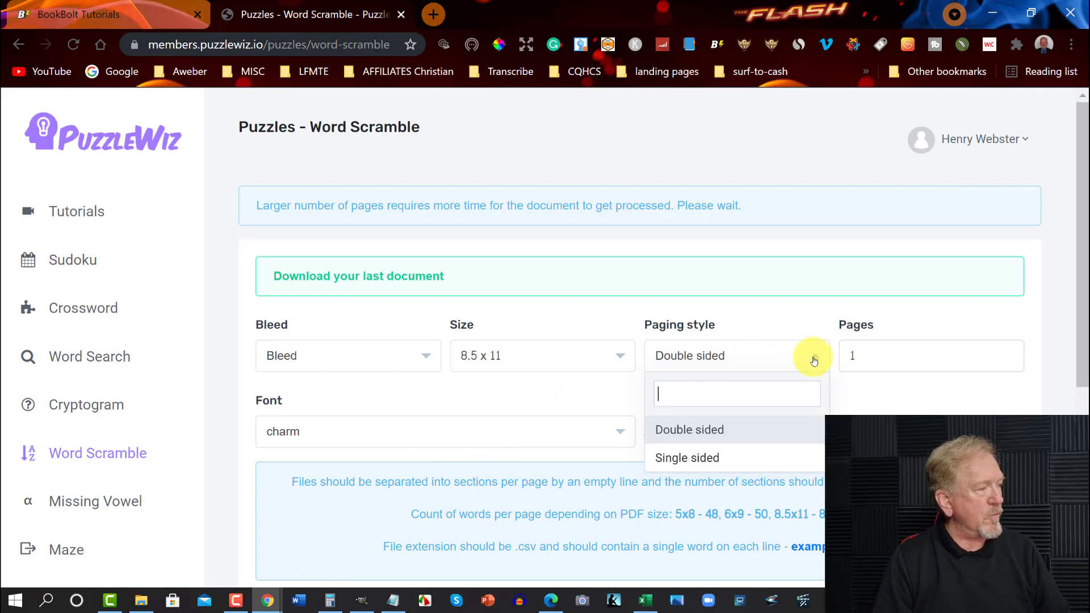
click(705, 430)
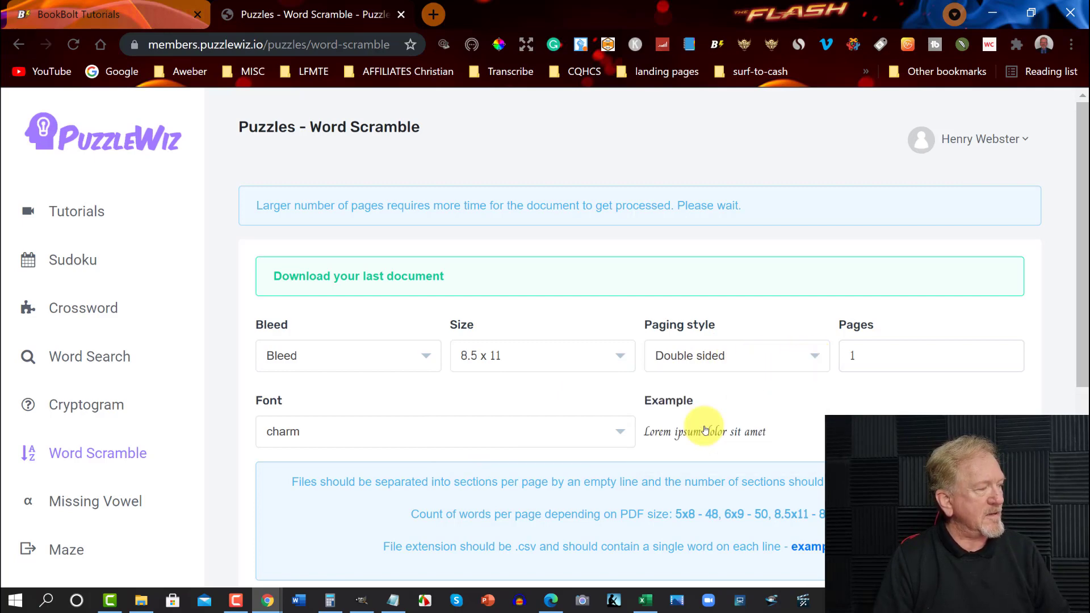
click(1006, 353)
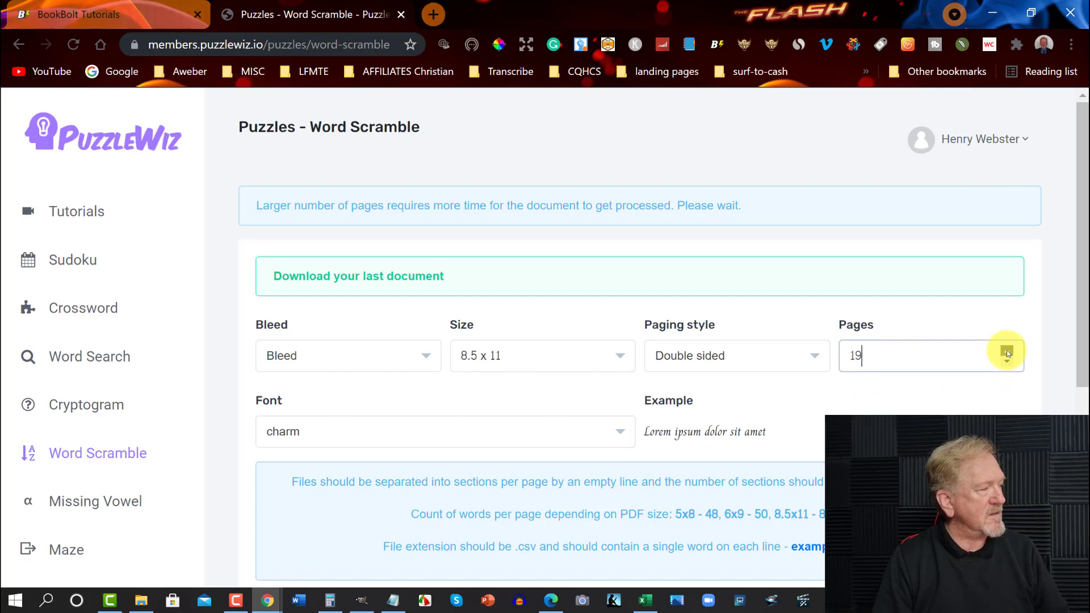
drag(1006, 352, 1006, 352)
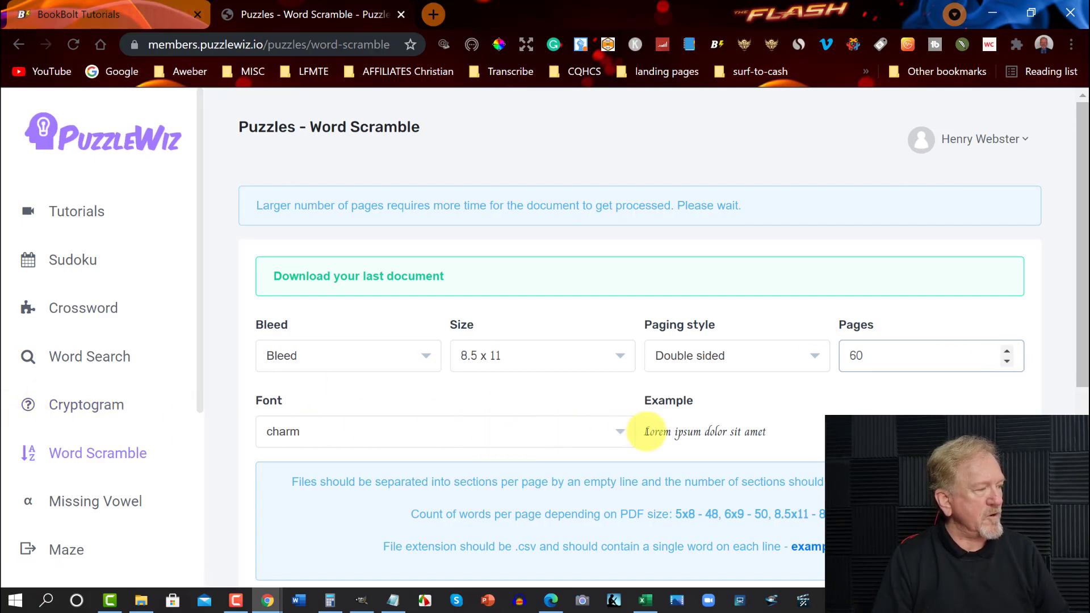
Step: Change the puzzle font to cambay
drag(645, 433, 770, 436)
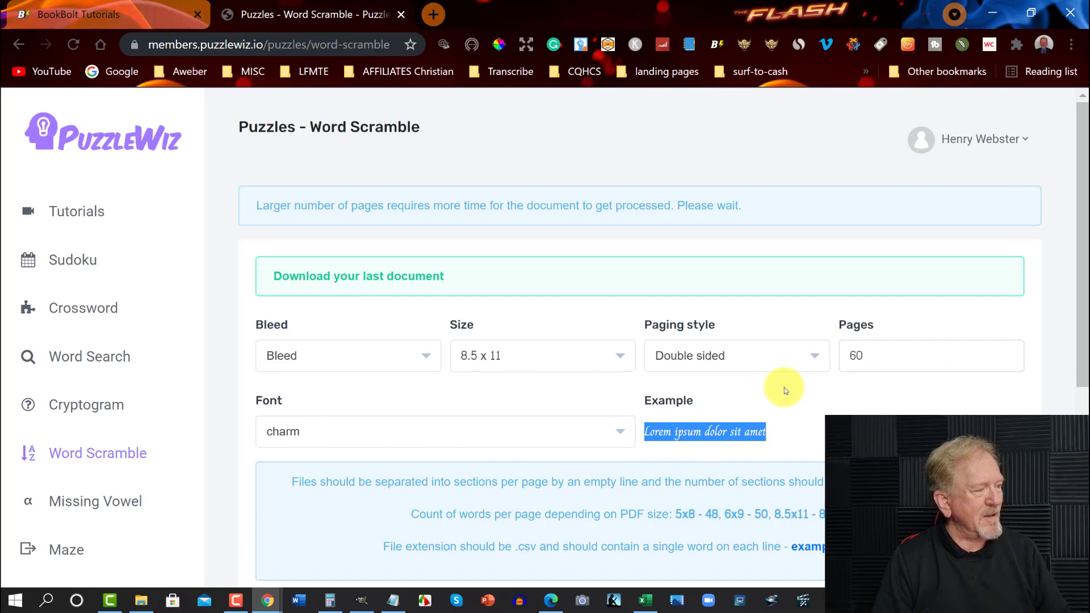
scroll(784, 387, down, 1)
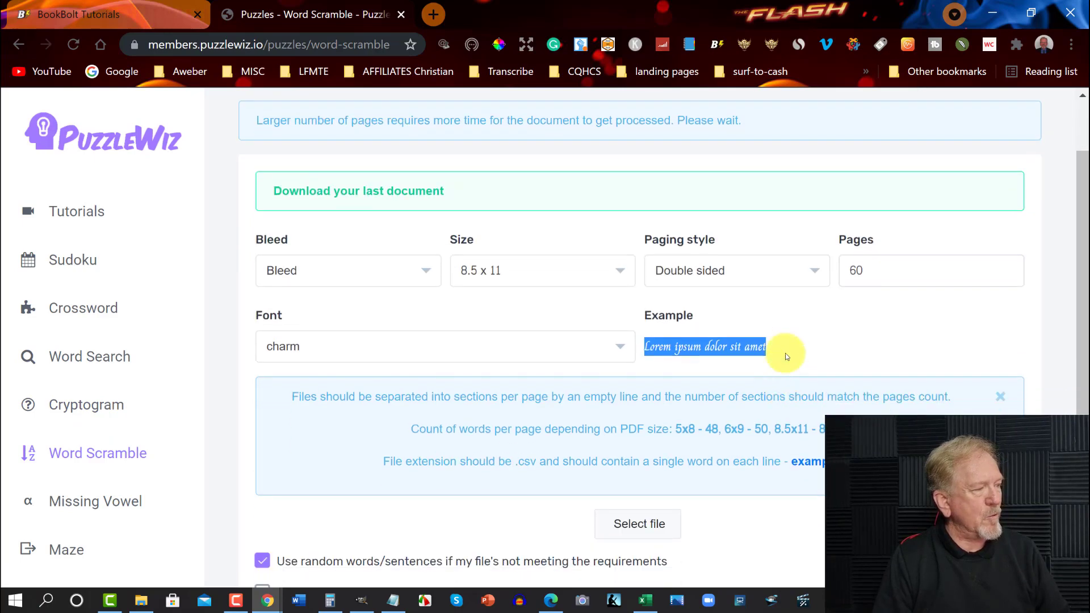
click(620, 349)
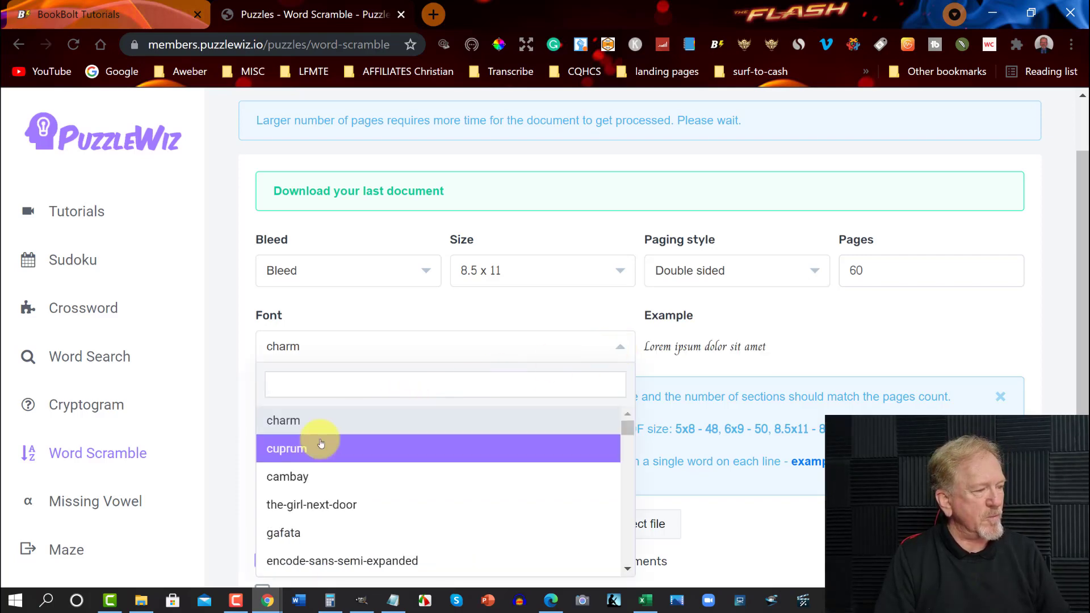
click(301, 477)
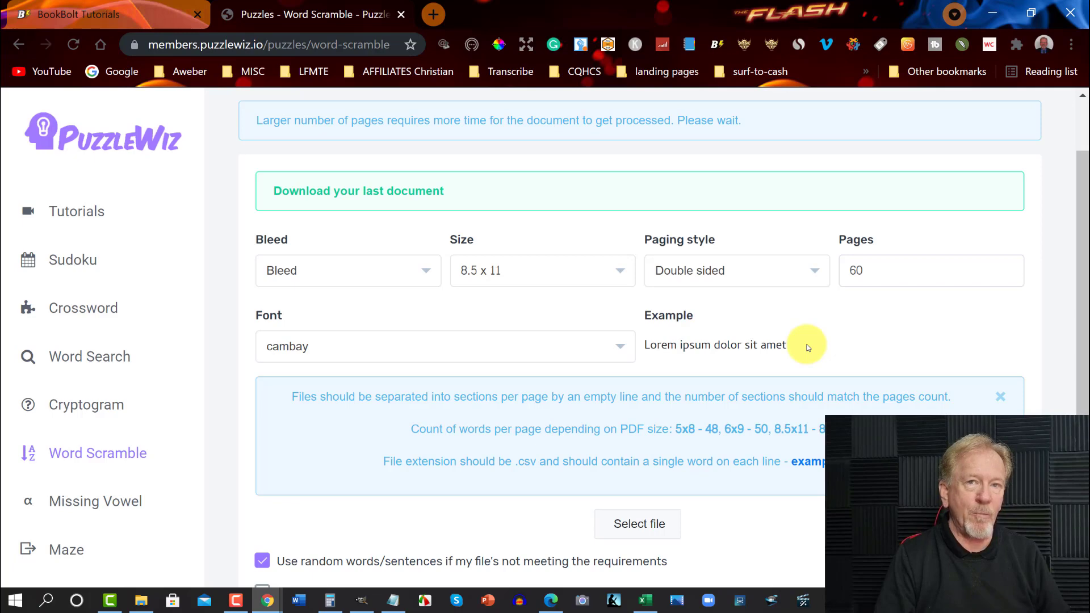
Step: Check the word file requirements, then switch to Excel and examine how wordscramble_example separates its words into sections with empty rows
scroll(807, 347, down, 3)
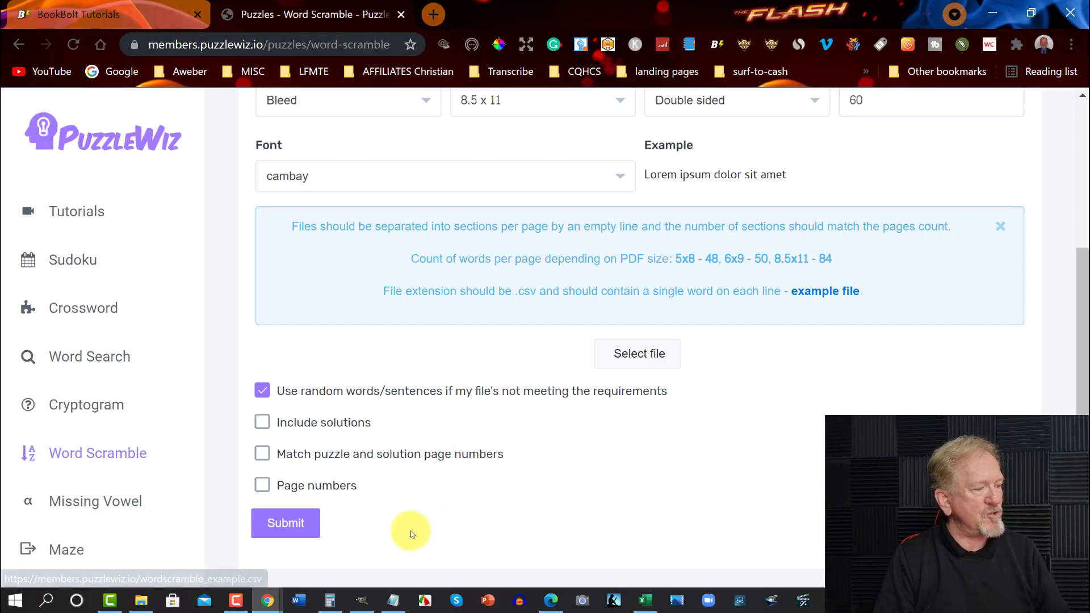
click(646, 605)
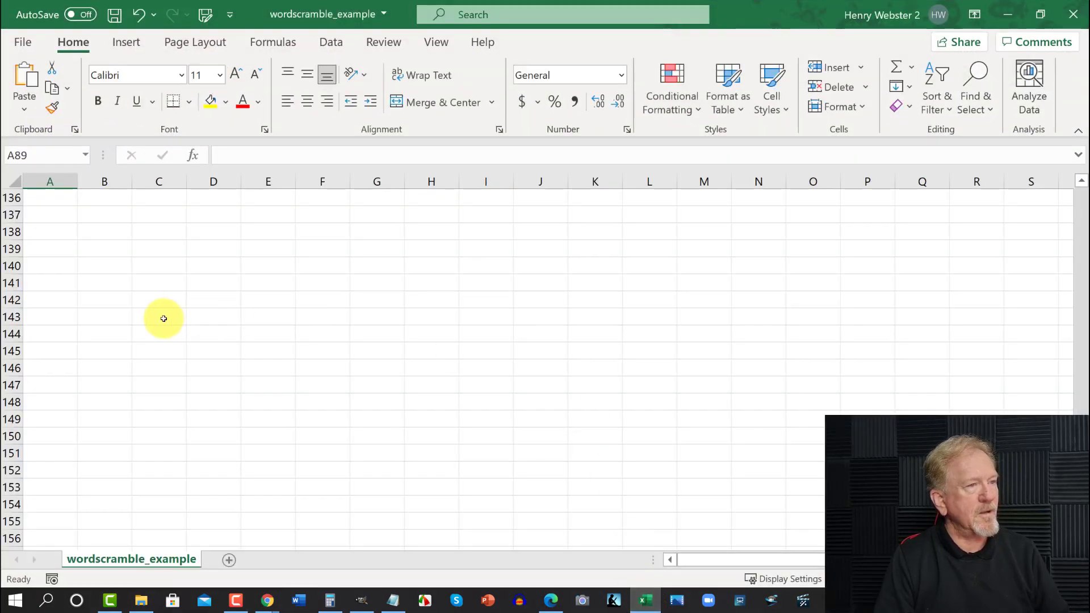
scroll(163, 315, up, 15)
scroll(163, 313, up, 20)
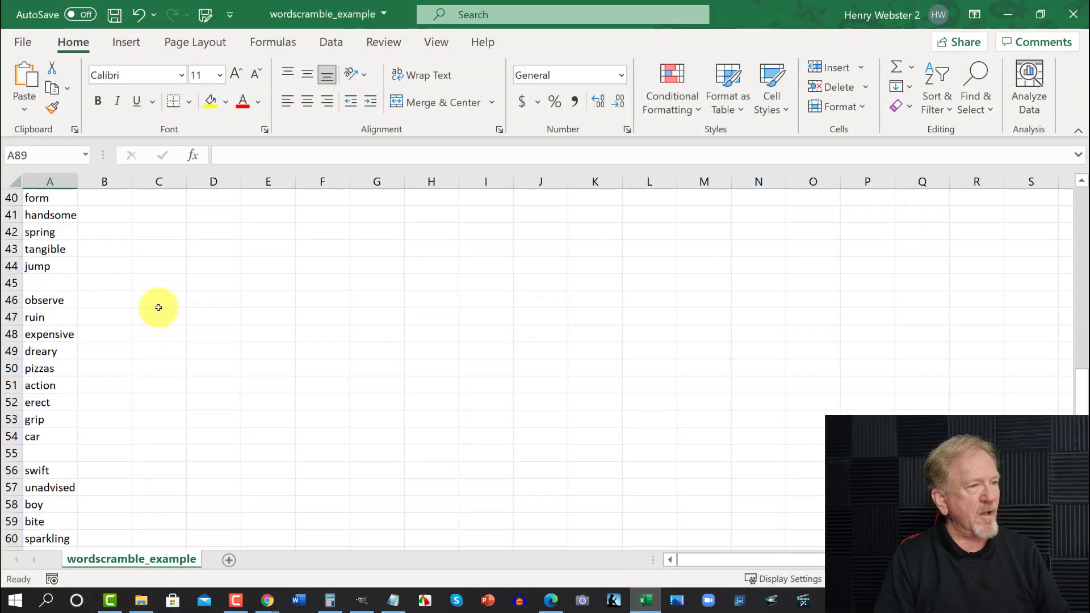
scroll(157, 303, up, 4)
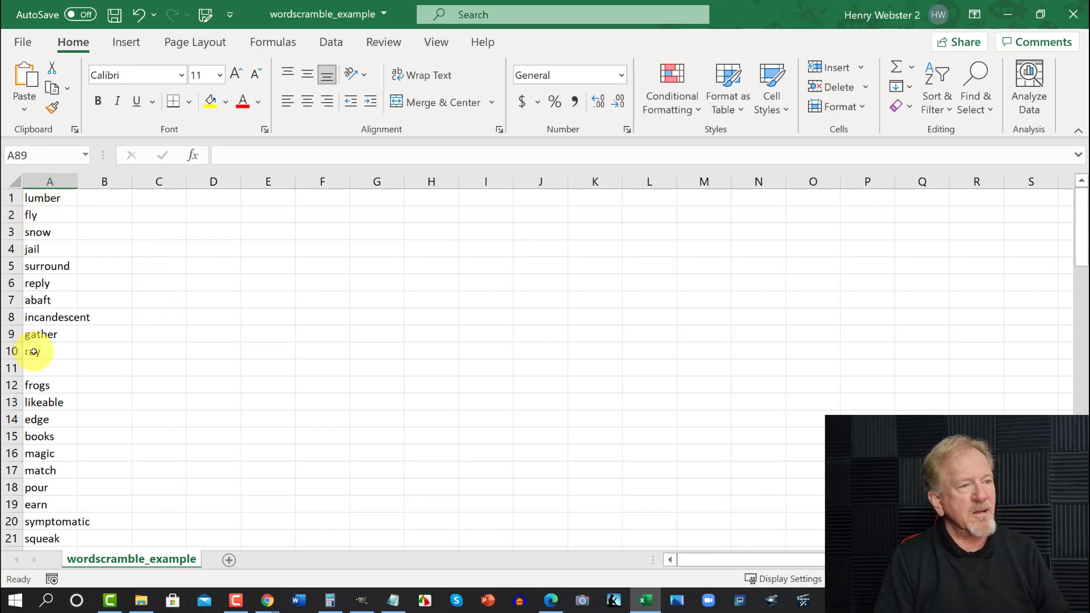
scroll(40, 362, down, 8)
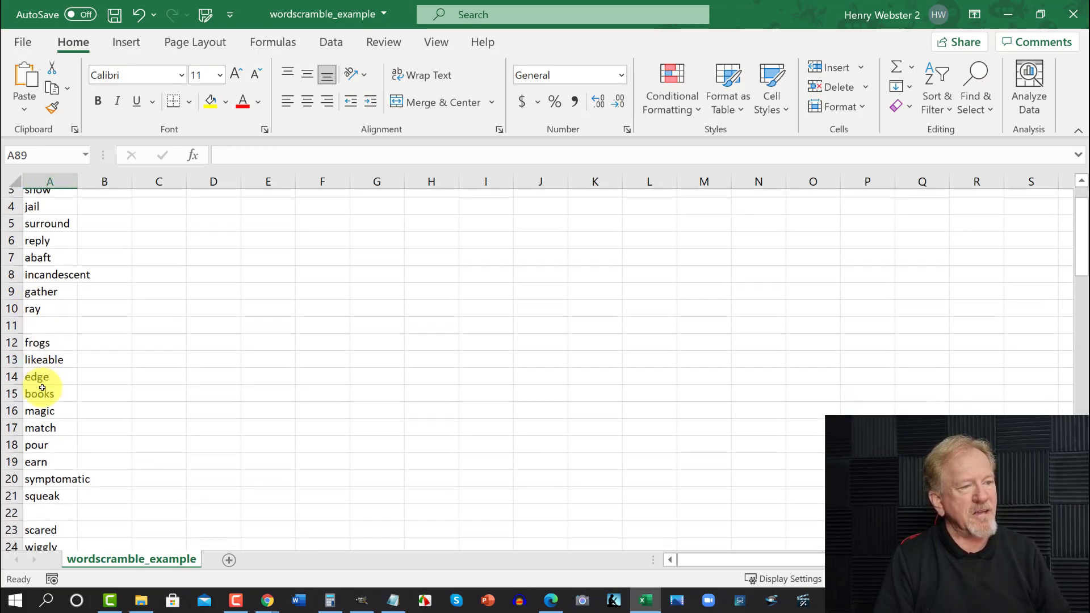
scroll(42, 386, down, 12)
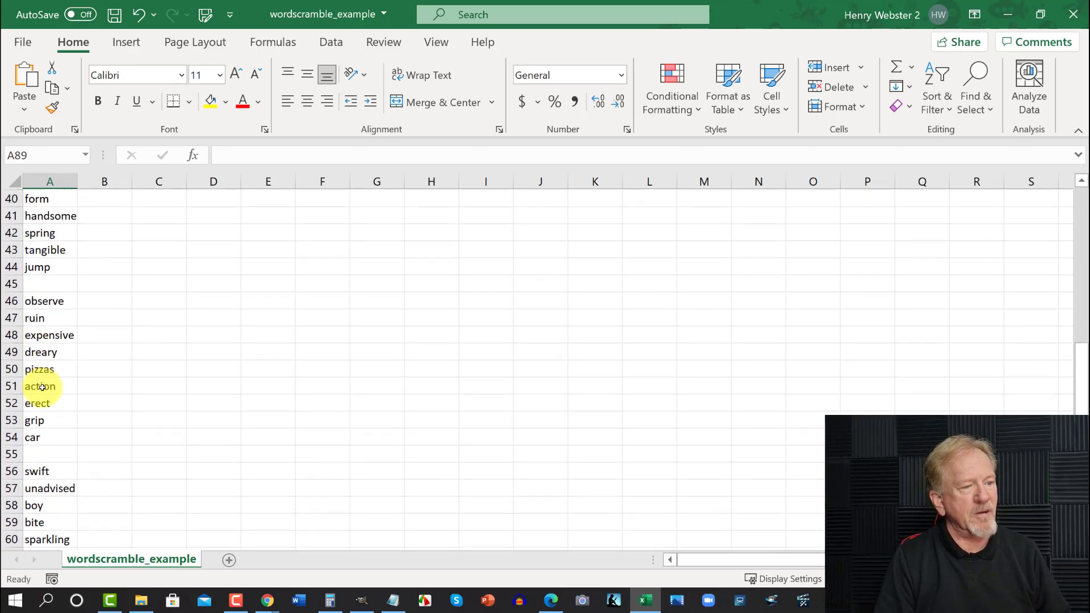
scroll(44, 383, up, 2)
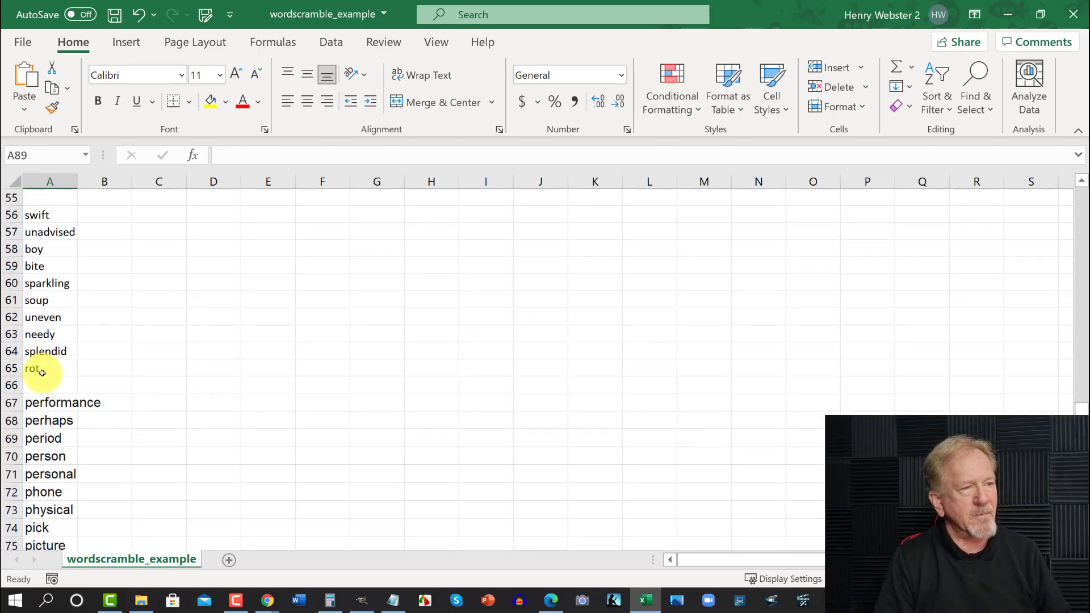
scroll(42, 373, up, 6)
scroll(42, 372, down, 4)
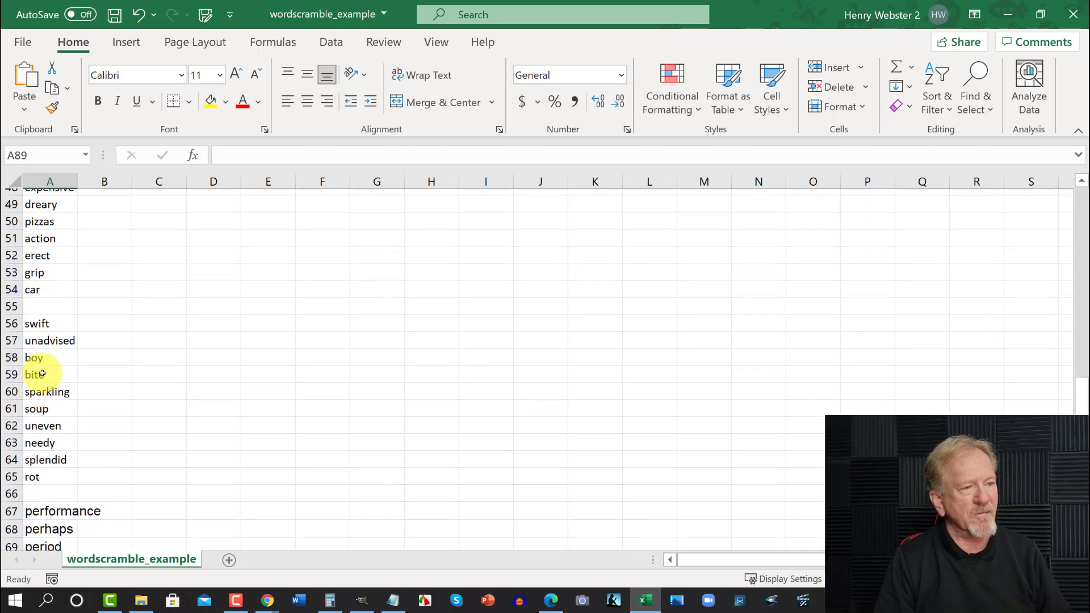
scroll(42, 374, down, 5)
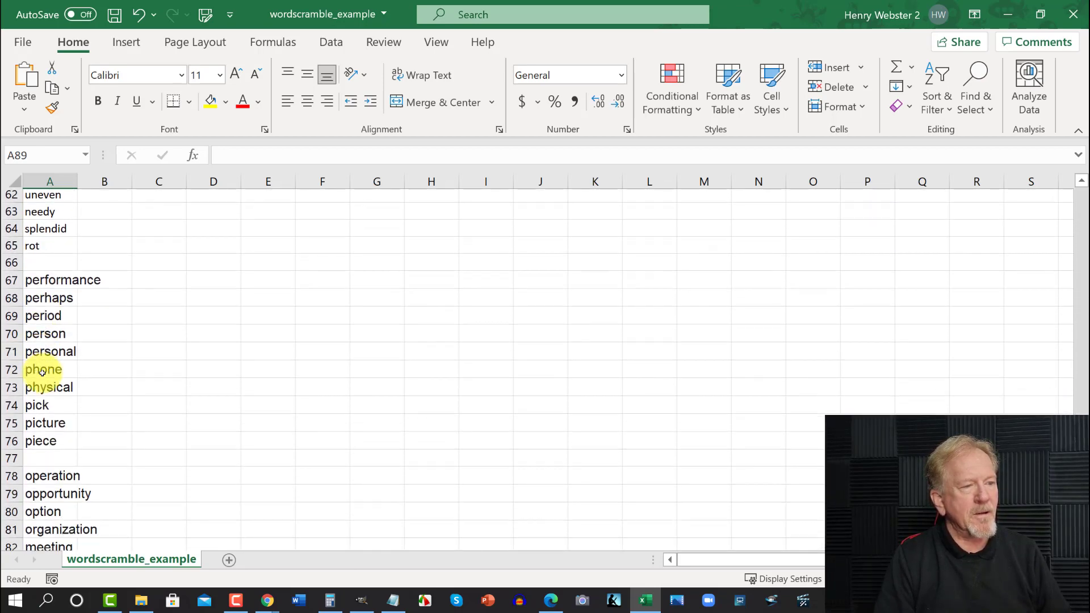
scroll(42, 372, down, 1)
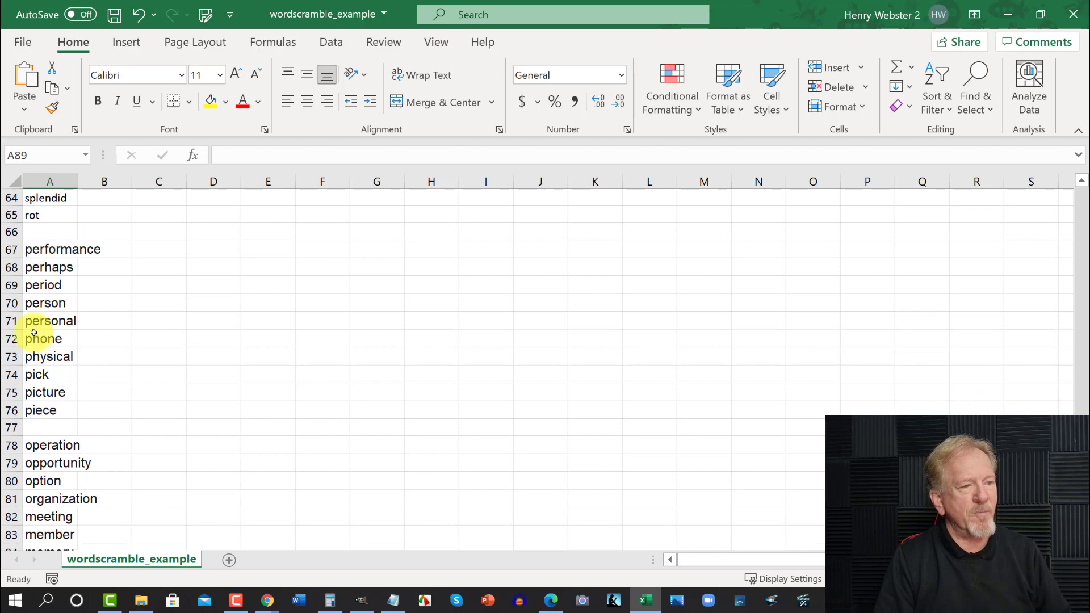
scroll(52, 424, down, 5)
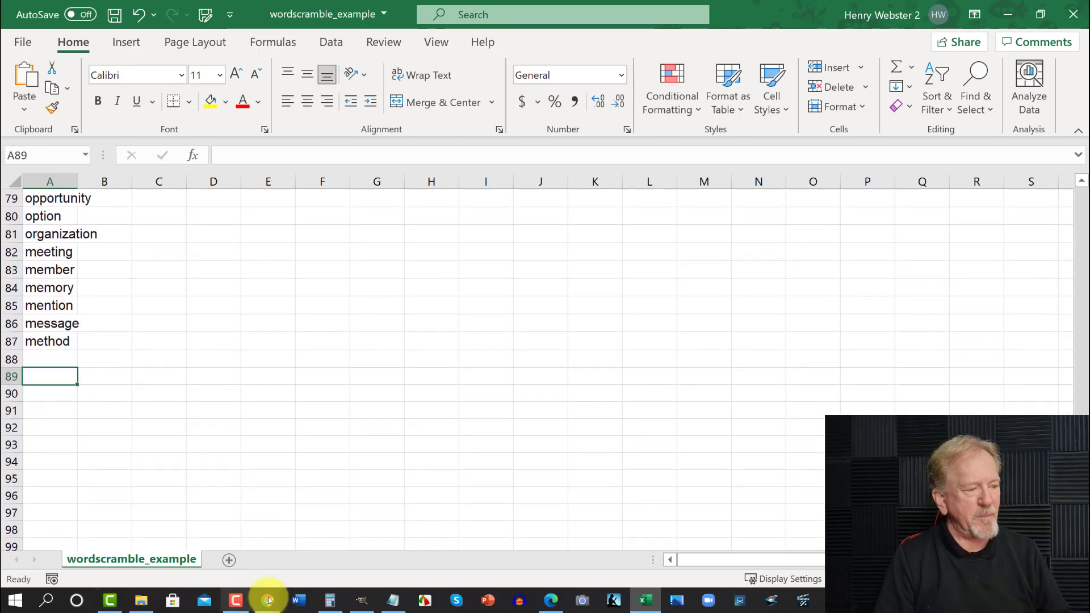
Step: Switch to the Chrome window with the 3000 most common words in English and browse the list from its beginning
mouse_move(267, 604)
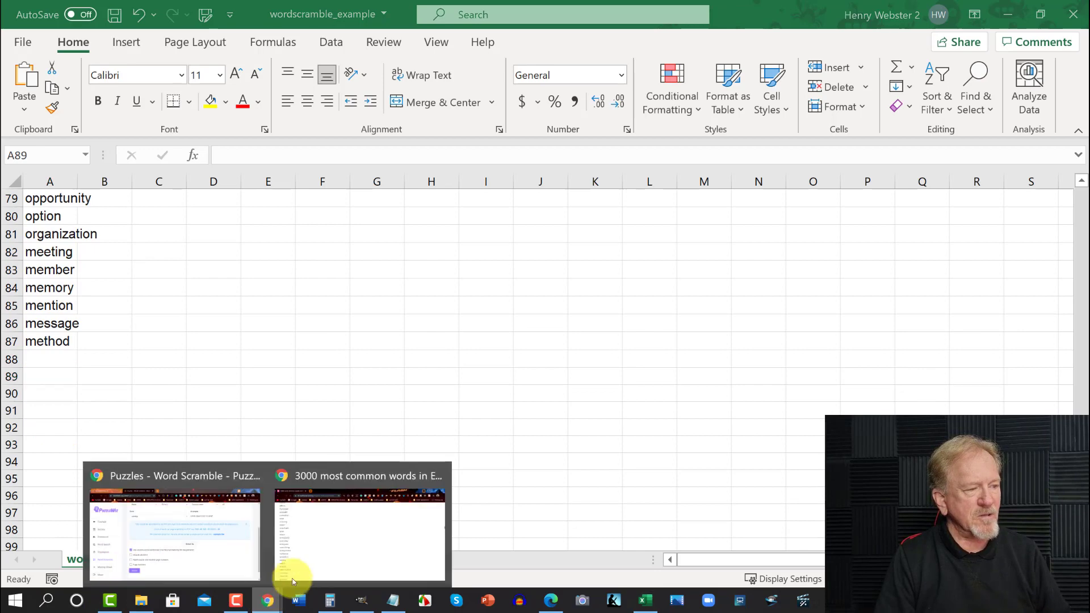
click(344, 549)
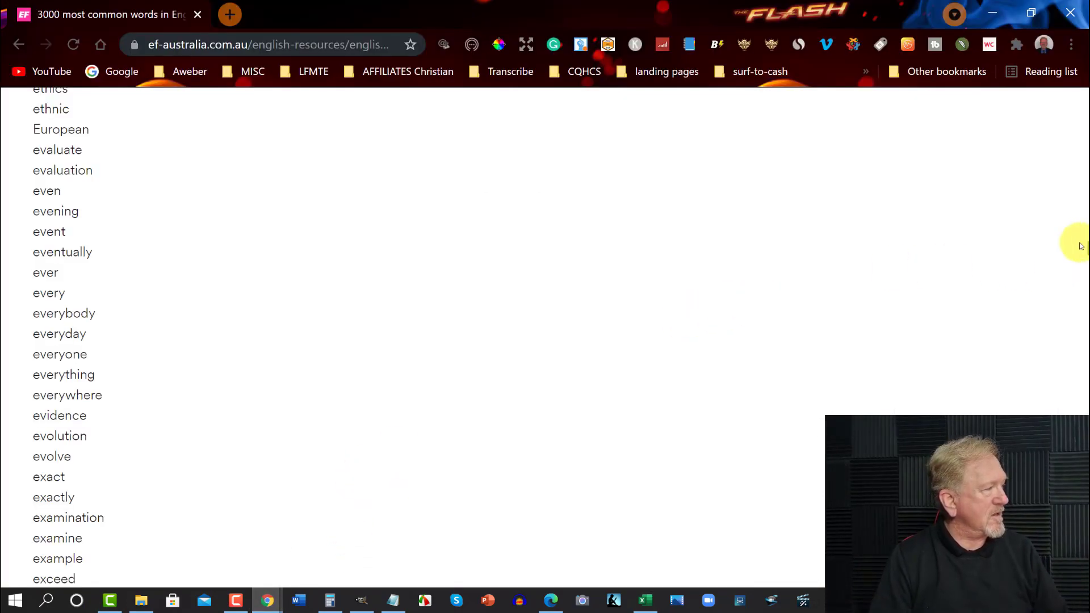
drag(1085, 249, 1083, 91)
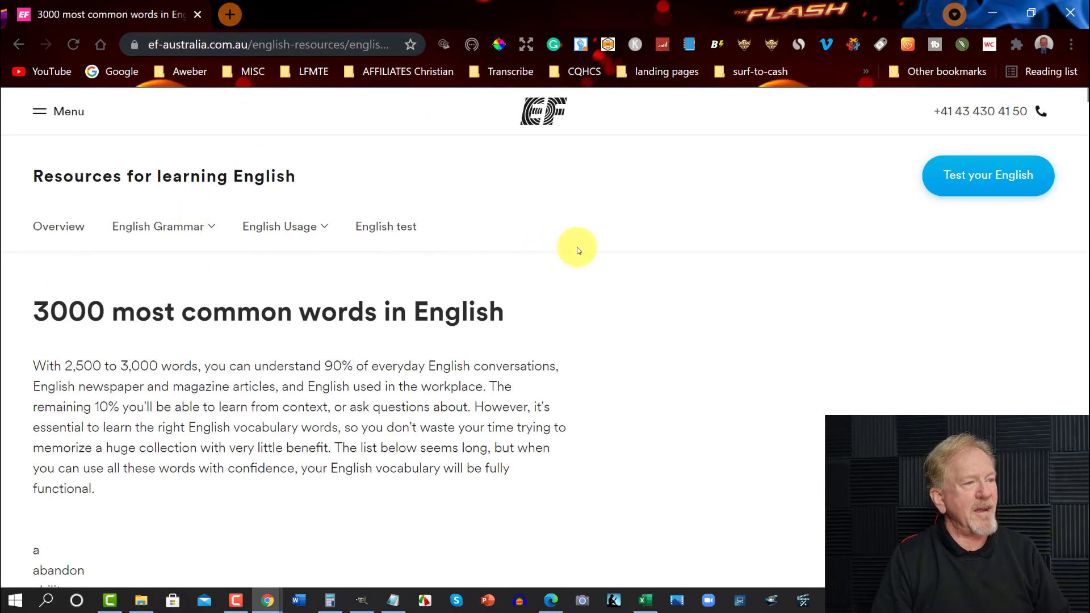
scroll(624, 259, down, 15)
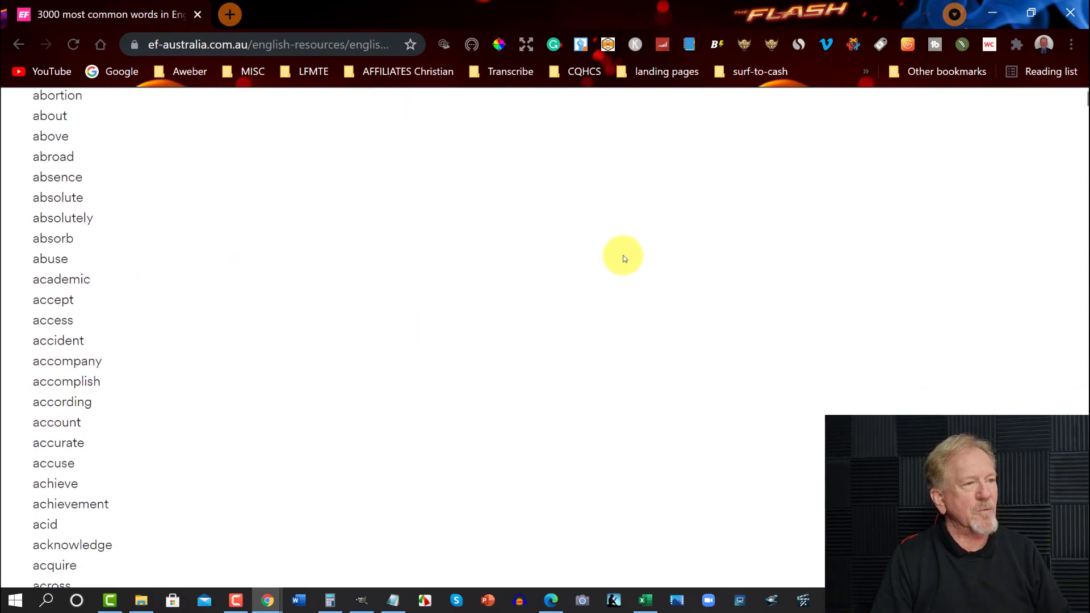
scroll(620, 253, down, 20)
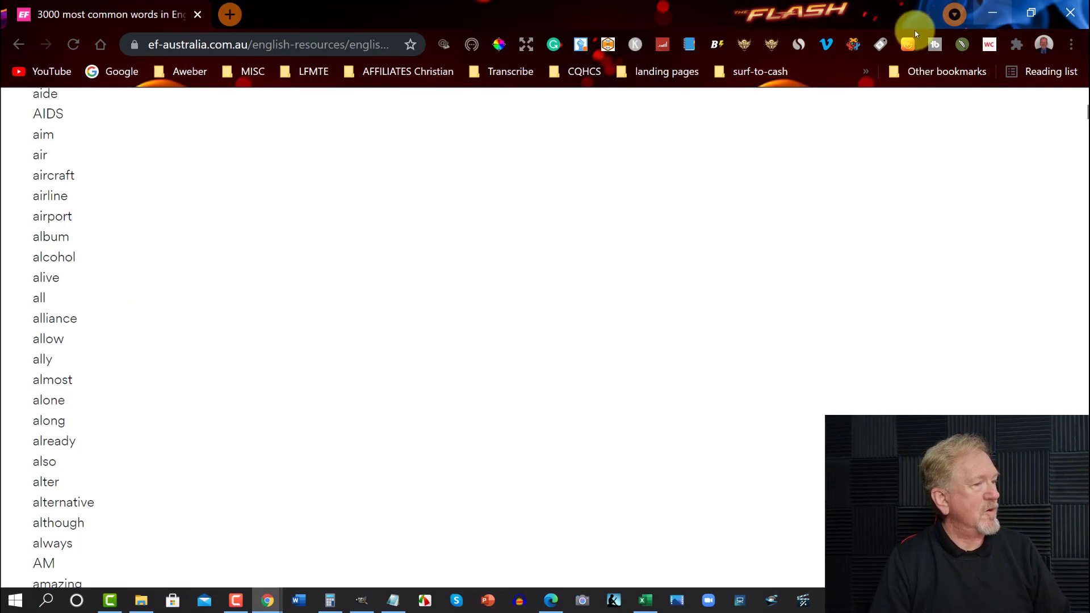
scroll(130, 373, down, 15)
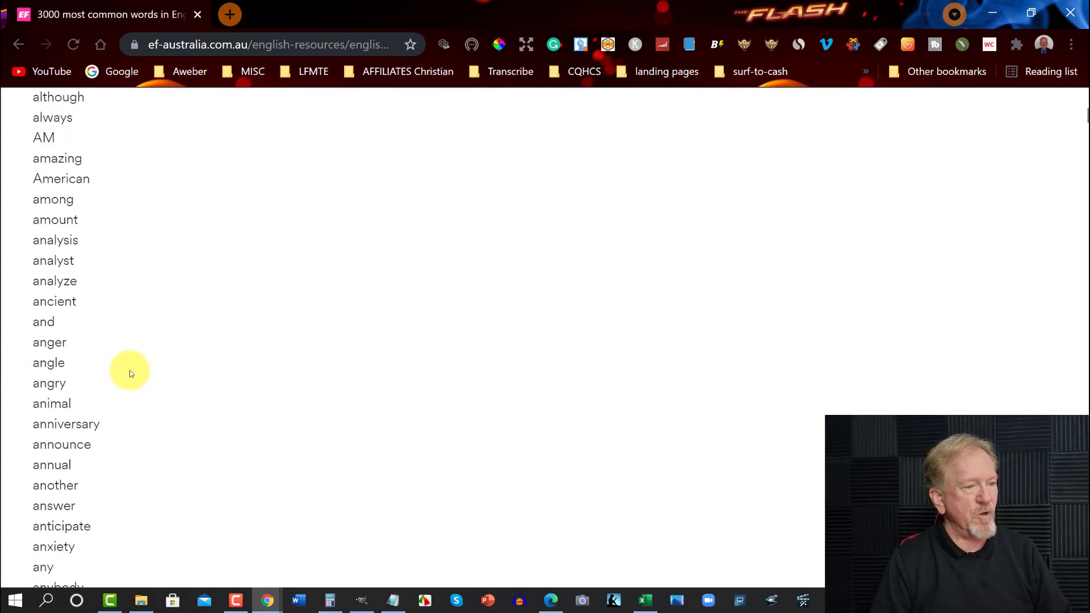
scroll(129, 372, down, 10)
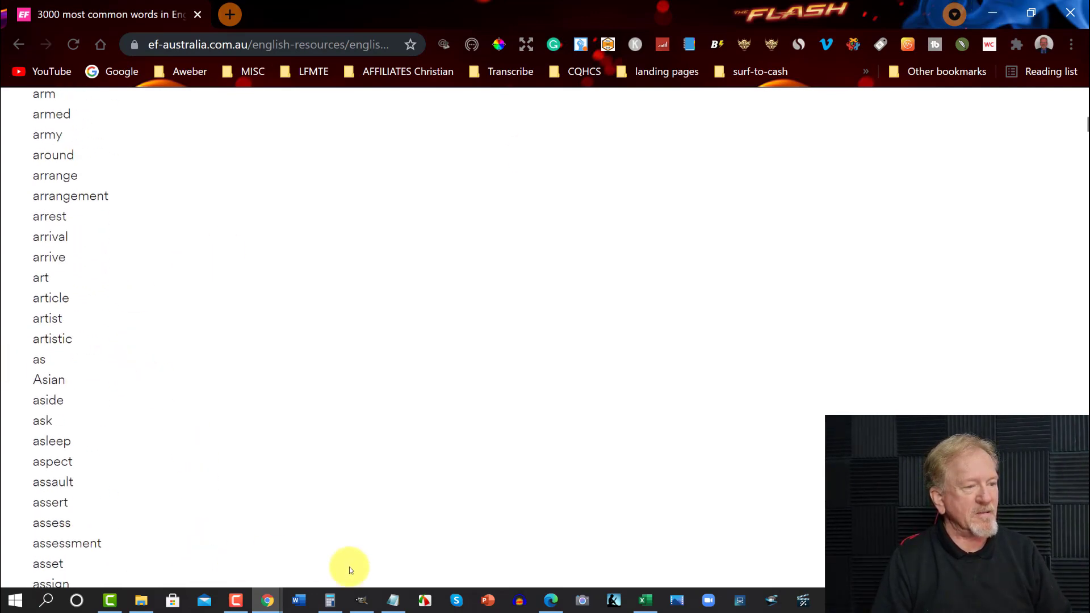
Step: Return to the wordscramble_example workbook in Excel and select cell A89, leaving one empty row below the last word section
click(647, 600)
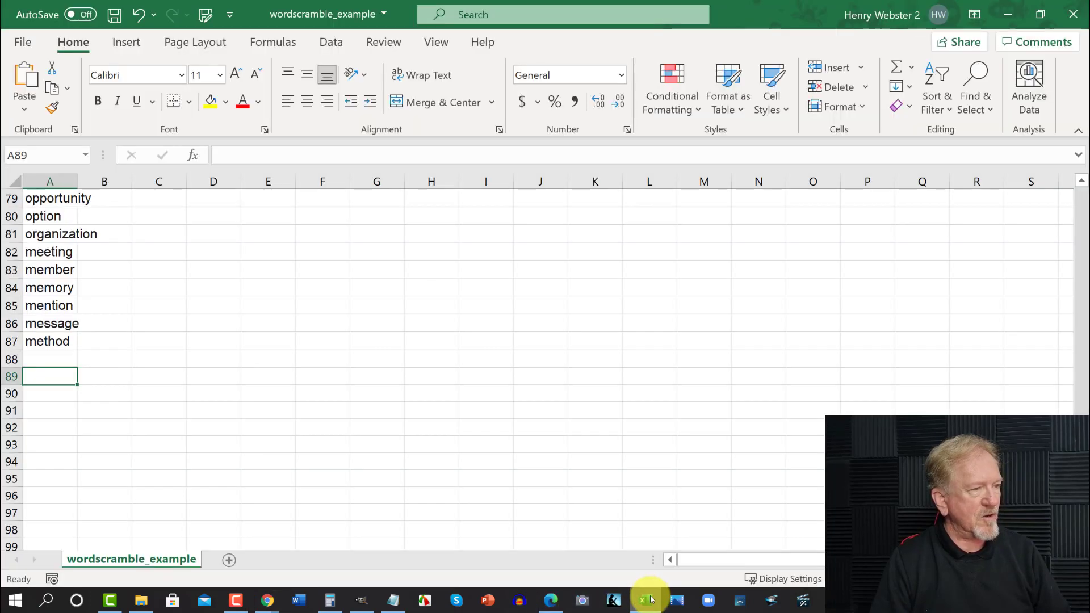
click(42, 359)
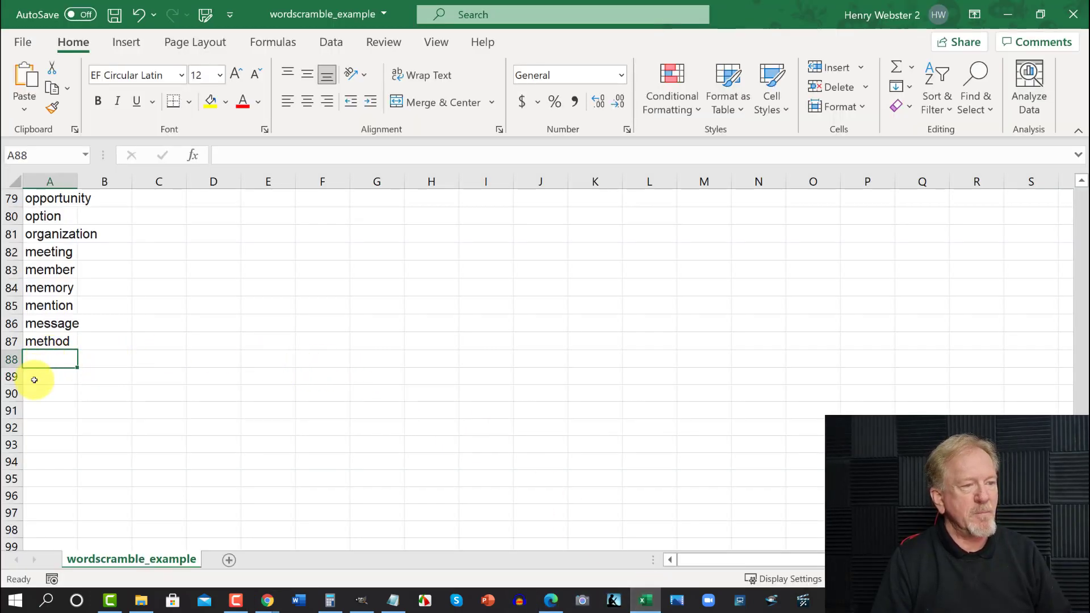
click(34, 379)
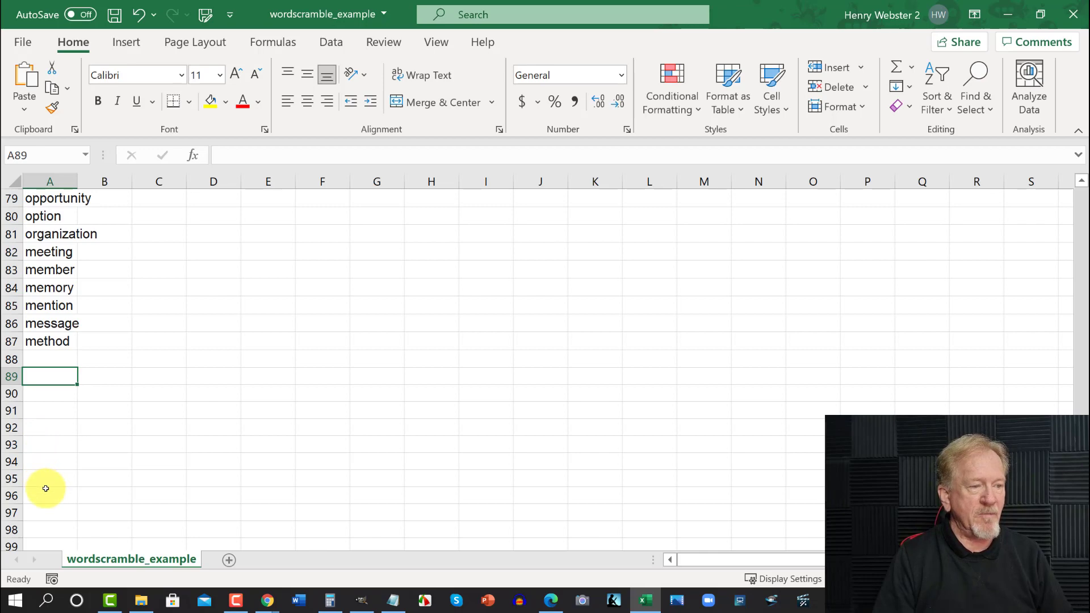
Step: Put away the Excel workbook and the common-words browser window to return to the PuzzleWiz Word Scramble form
scroll(45, 489, down, 12)
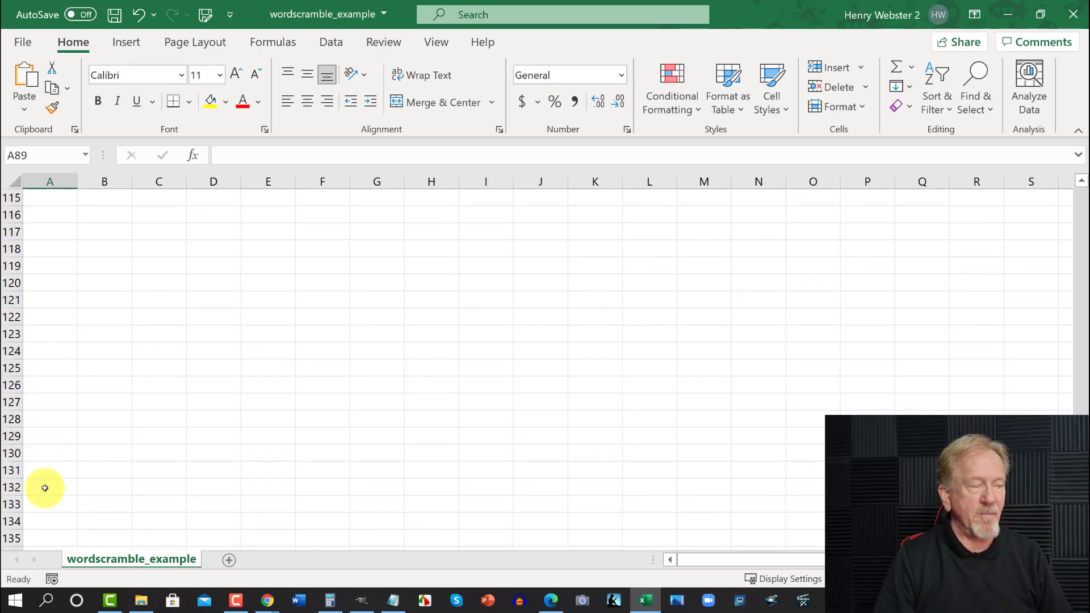
click(1009, 12)
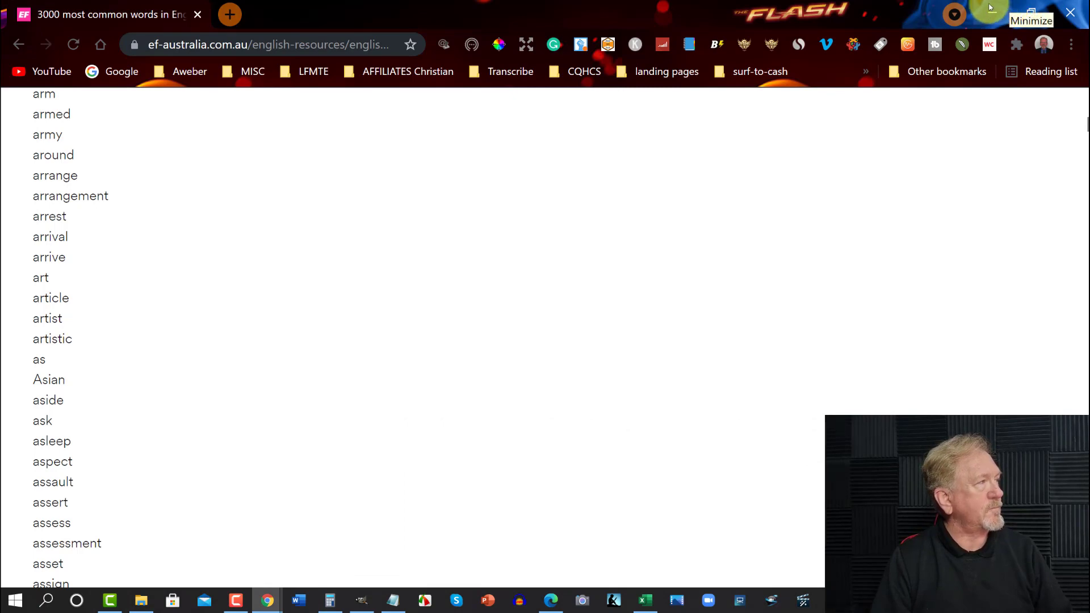
click(991, 5)
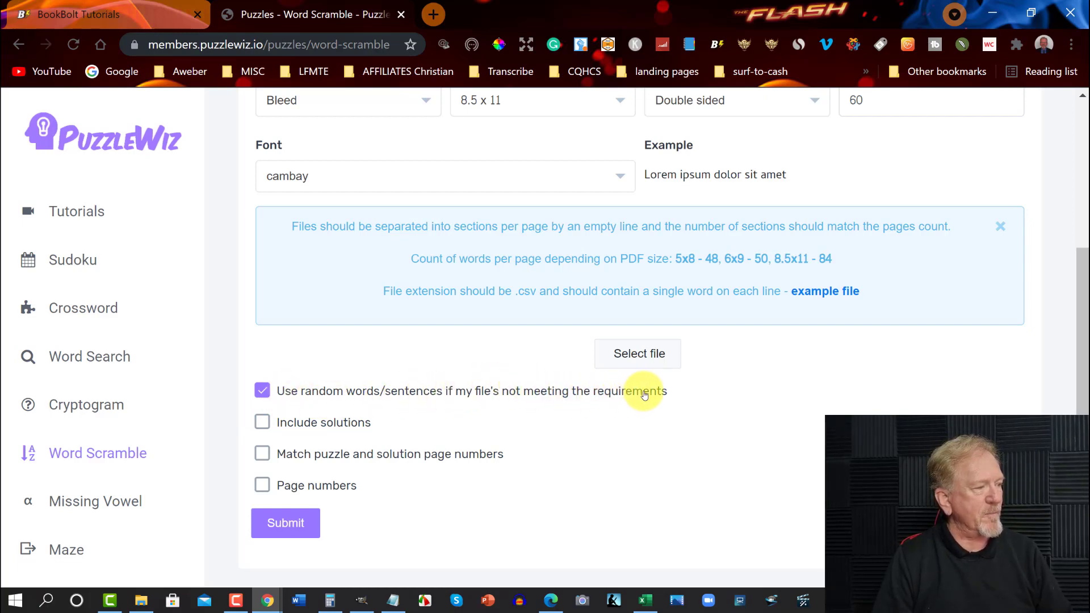
Step: Enable Include solutions, Match puzzle and solution page numbers, and Page numbers for the word scramble document
click(261, 423)
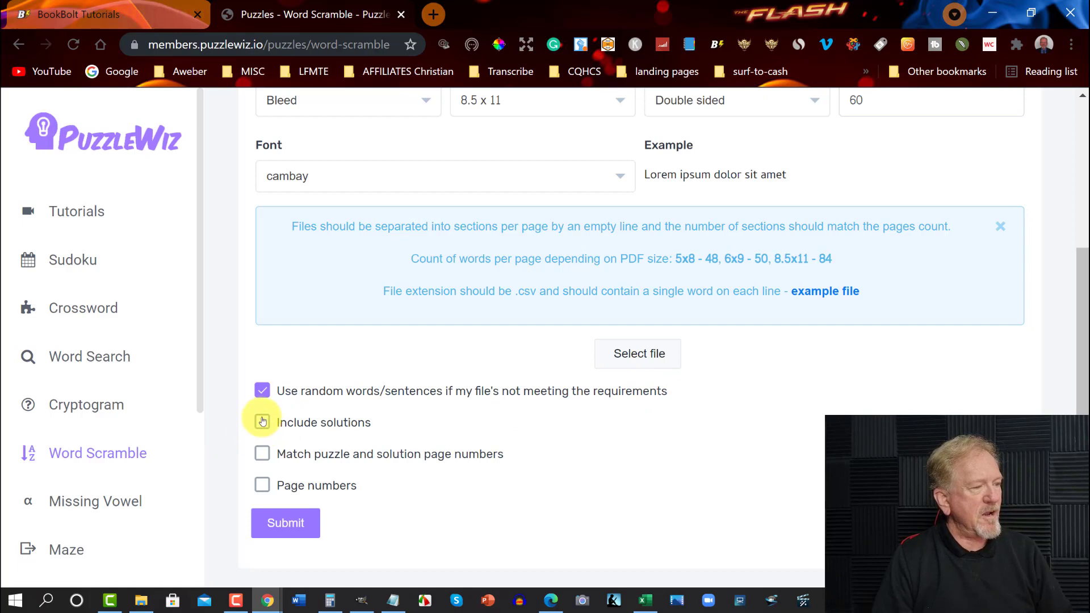
click(263, 454)
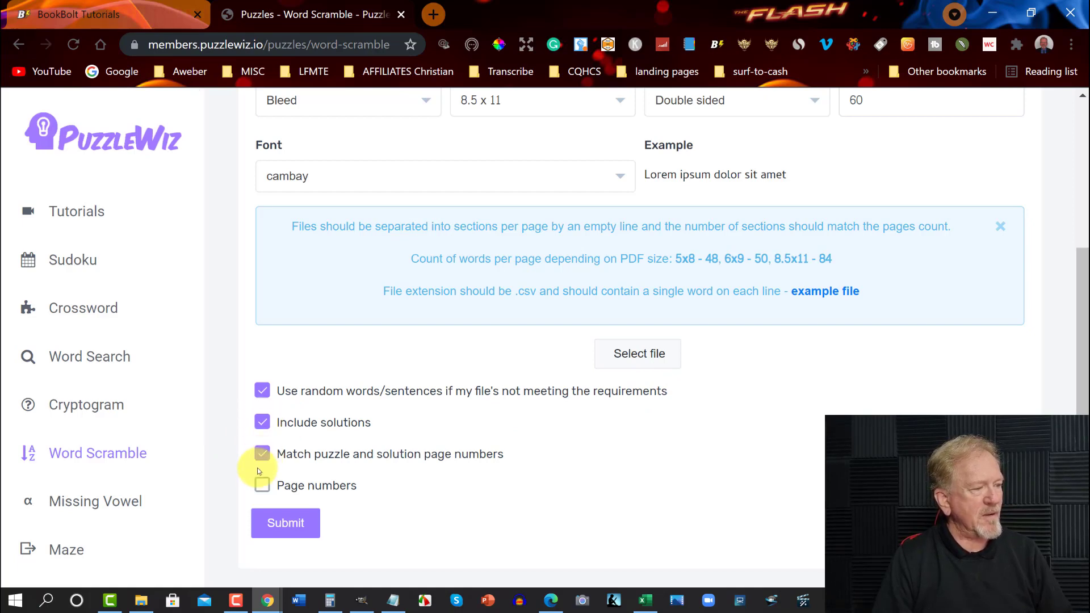
click(263, 486)
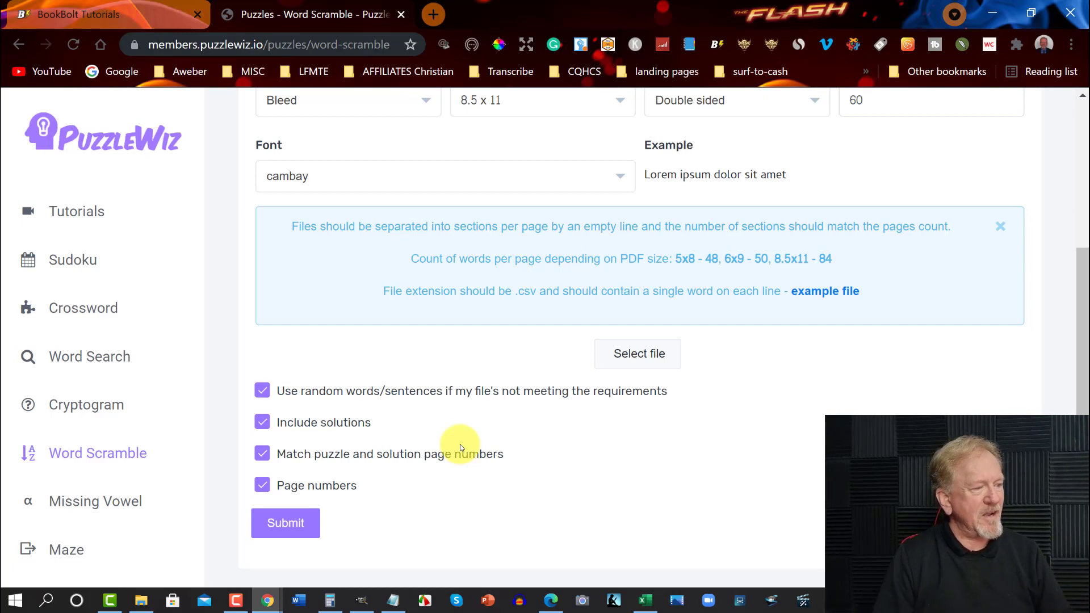
click(290, 522)
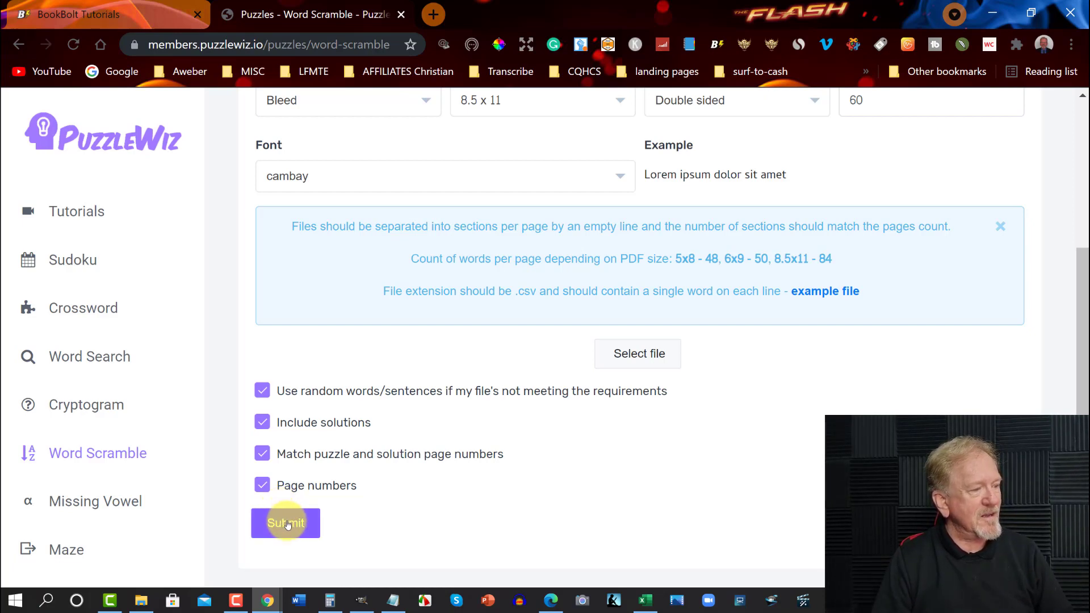
Step: Load wordscramble_example.csv from the Desktop as the word file for the puzzle
click(654, 354)
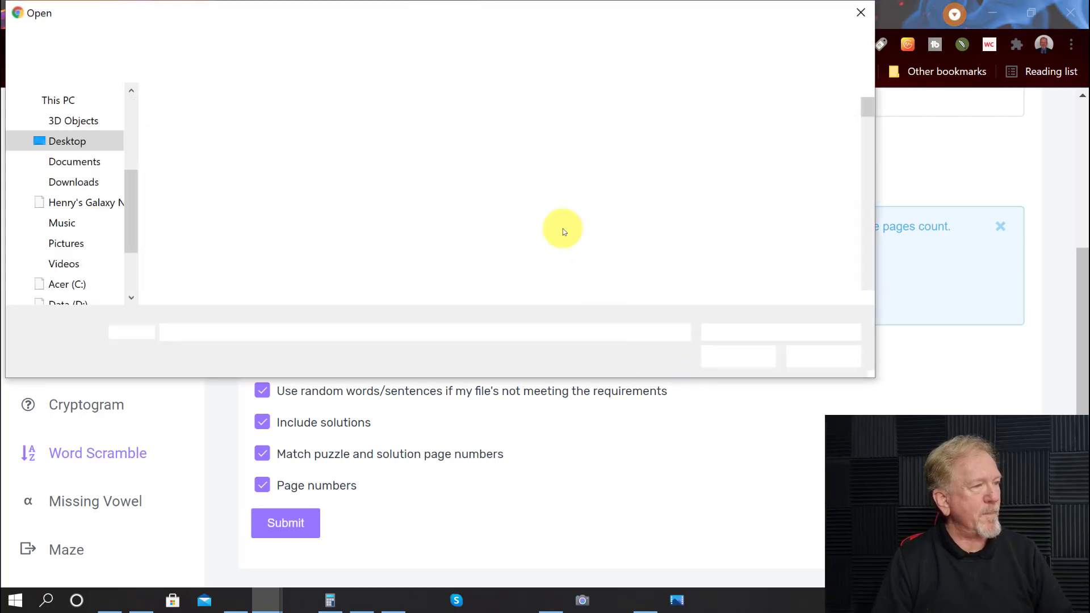
scroll(195, 145, down, 10)
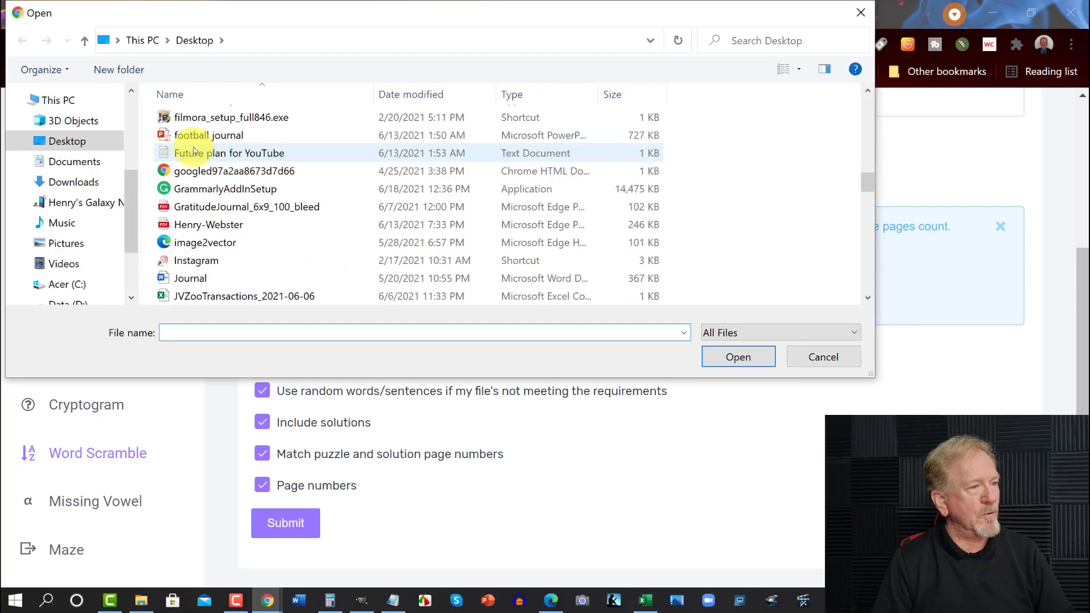
scroll(195, 151, down, 13)
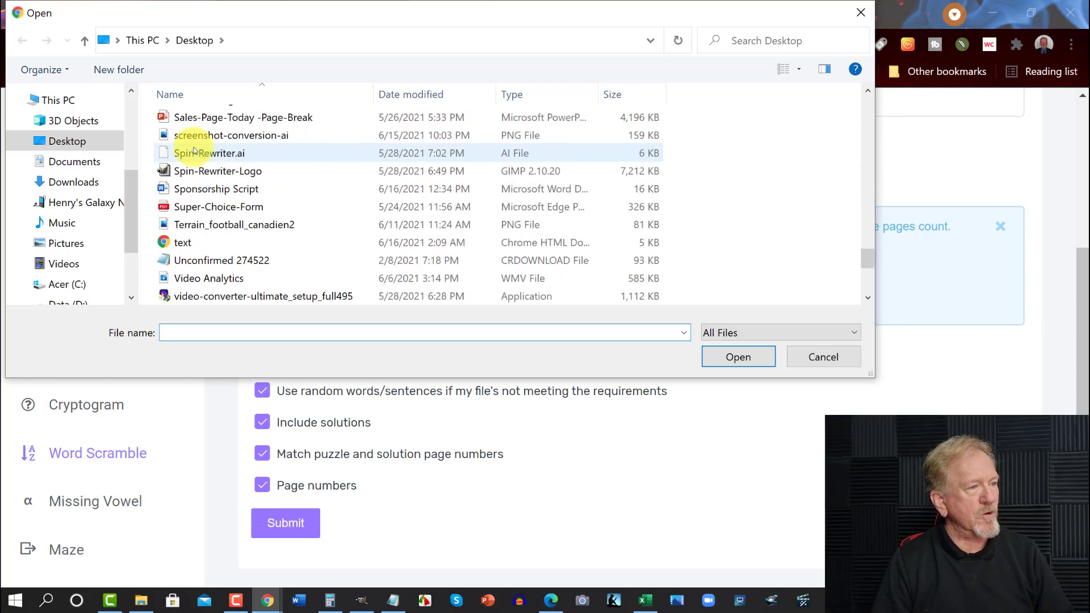
scroll(195, 151, down, 4)
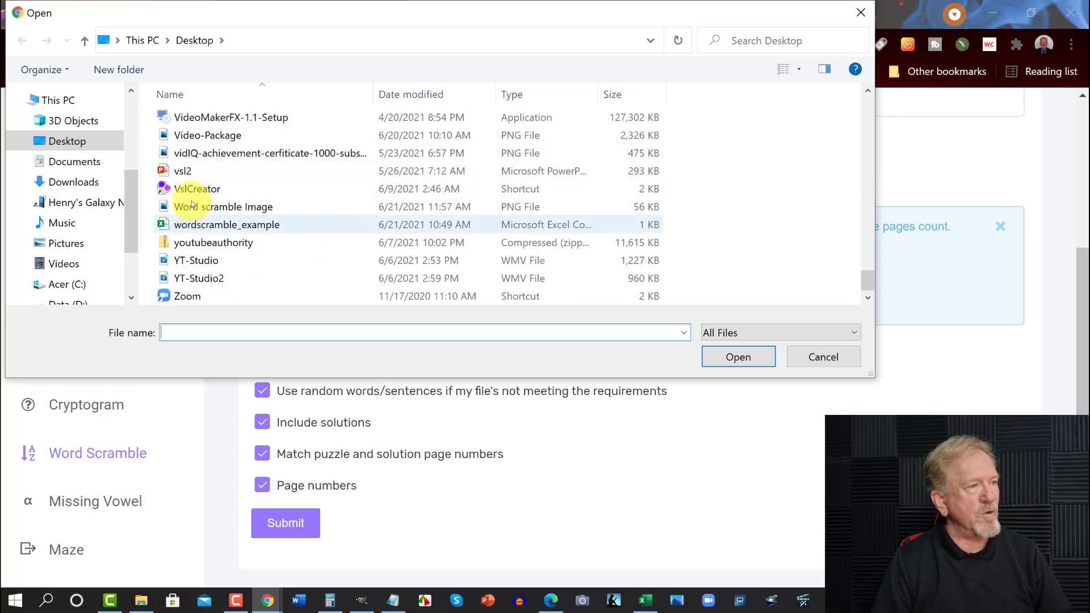
double_click(162, 224)
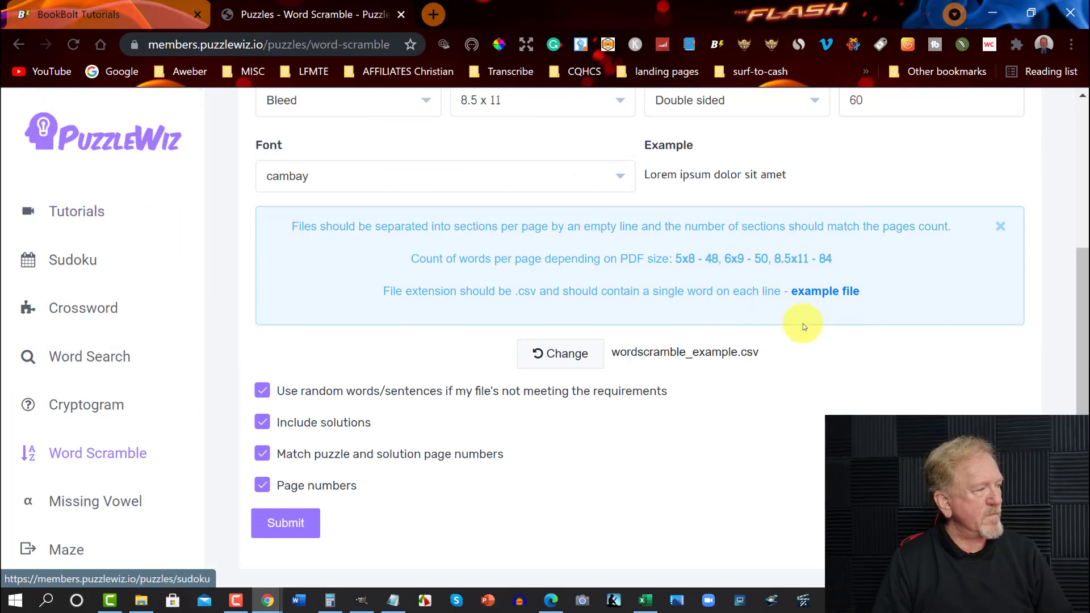
Step: Submit the word scramble form, open the generated PDF document and view it at 75% zoom
click(278, 524)
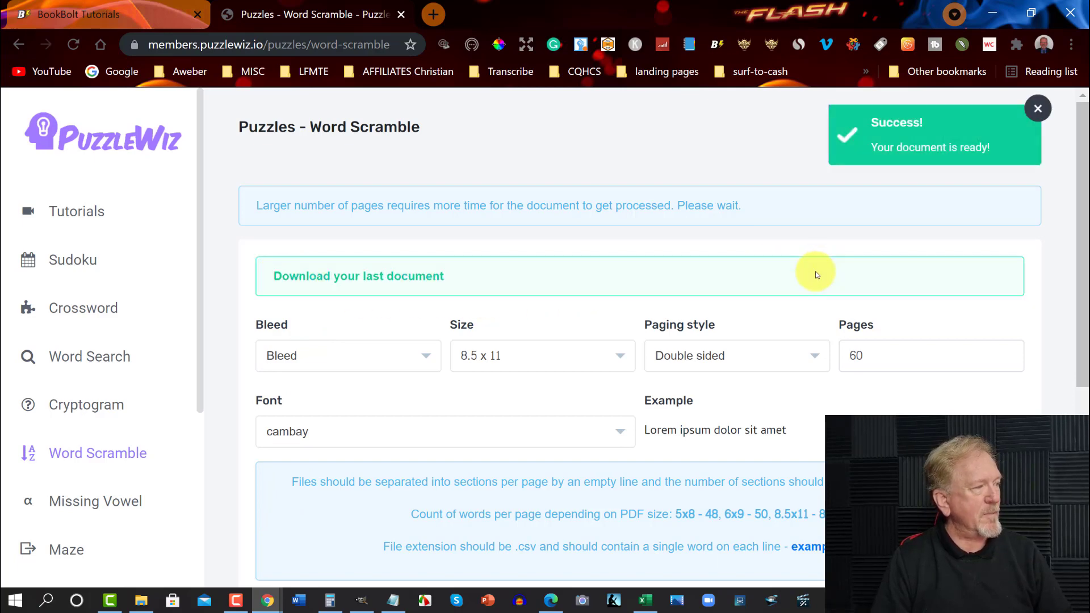
click(304, 278)
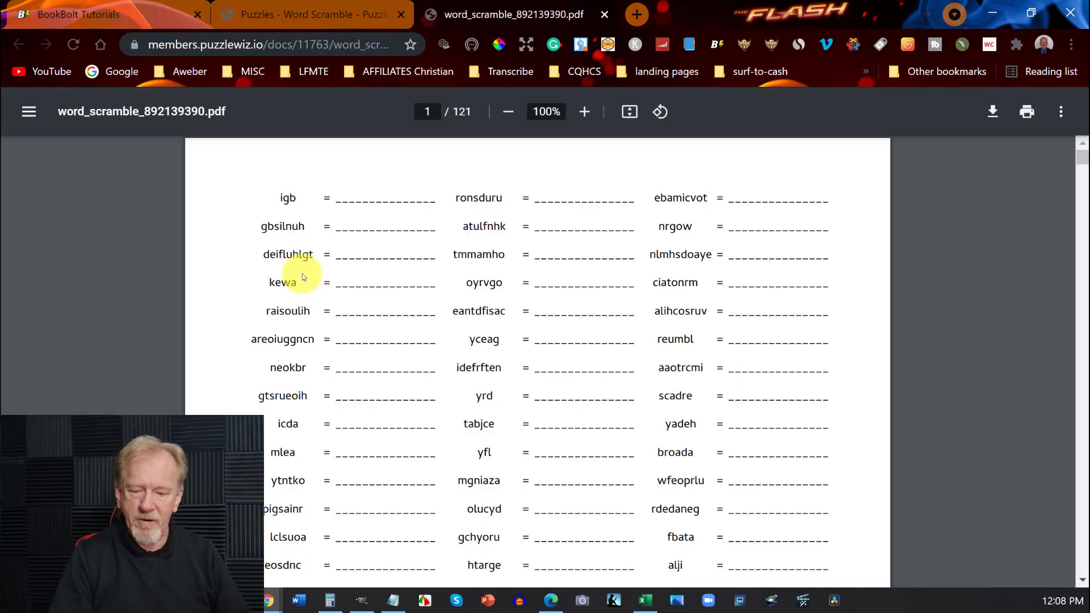
scroll(302, 273, down, 3)
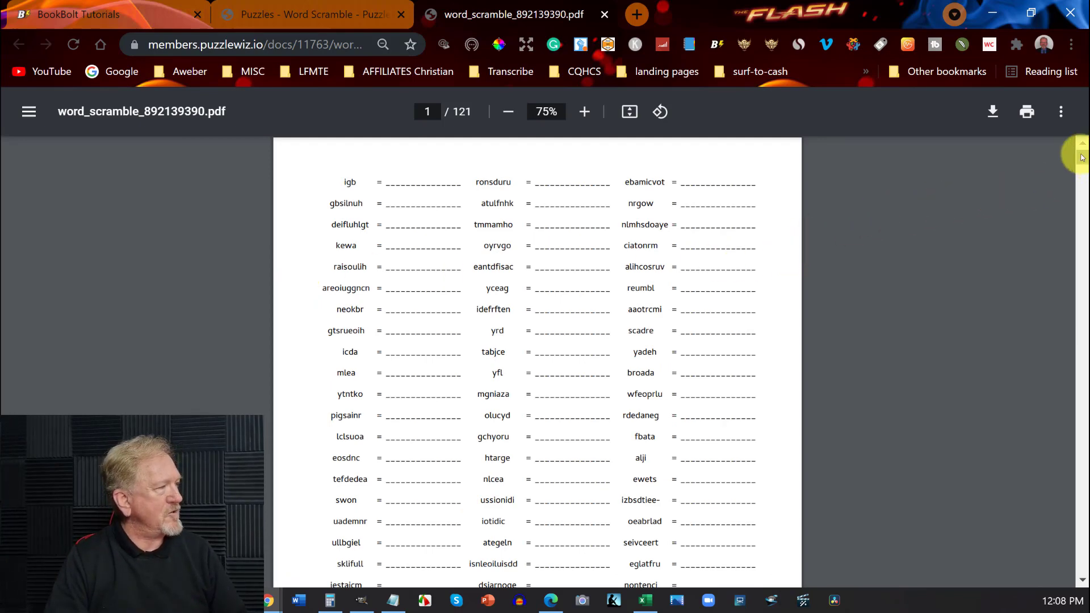
Step: Examine the PDF's Solutions section, from its title page through the first answer pages and their page numbers
drag(1081, 157, 1079, 365)
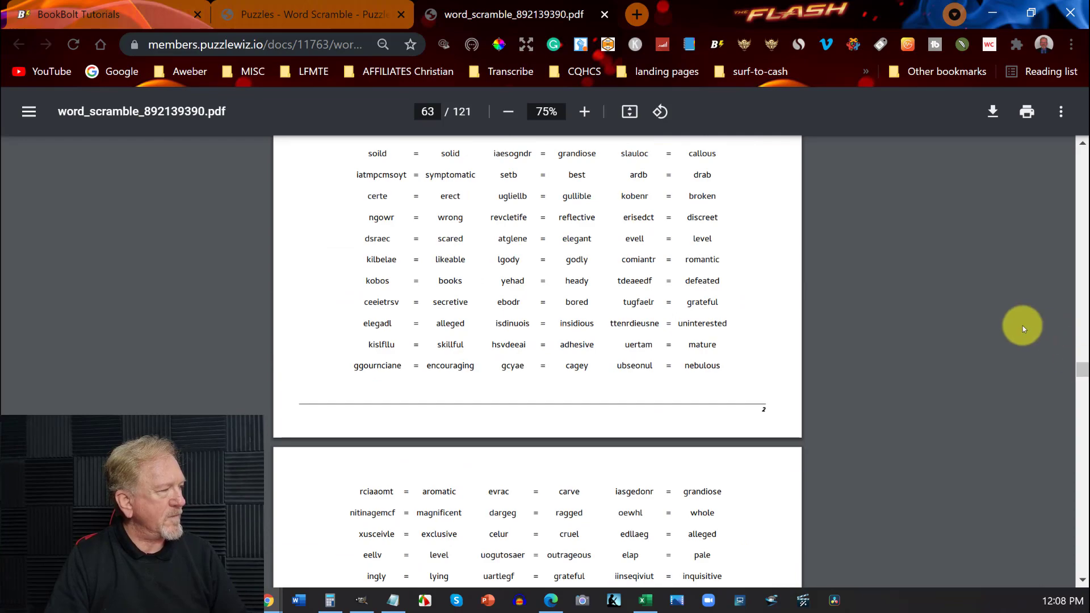
scroll(1019, 318, up, 10)
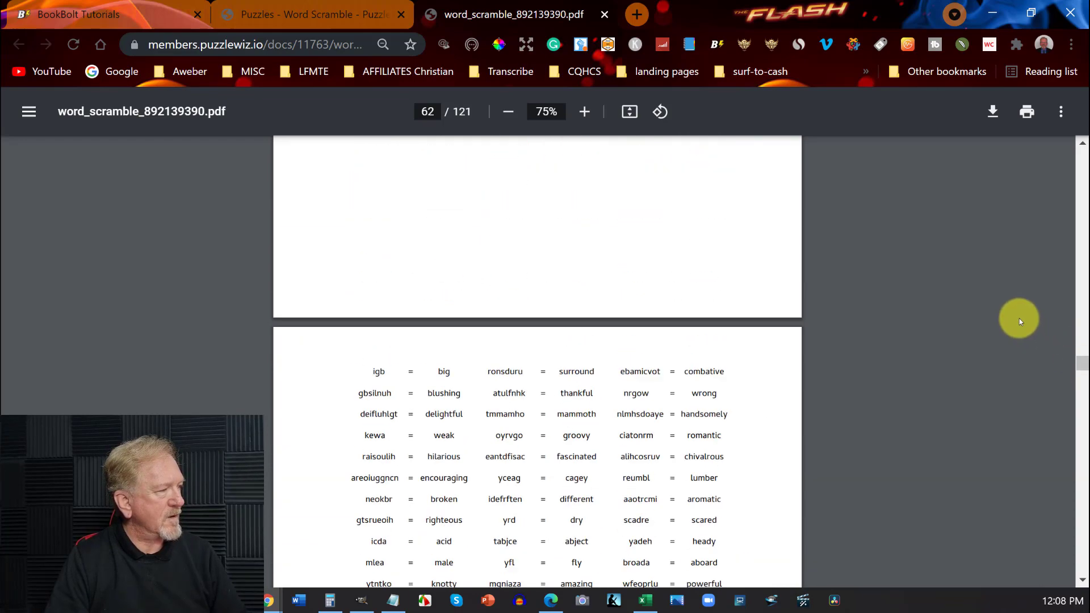
scroll(1019, 319, up, 10)
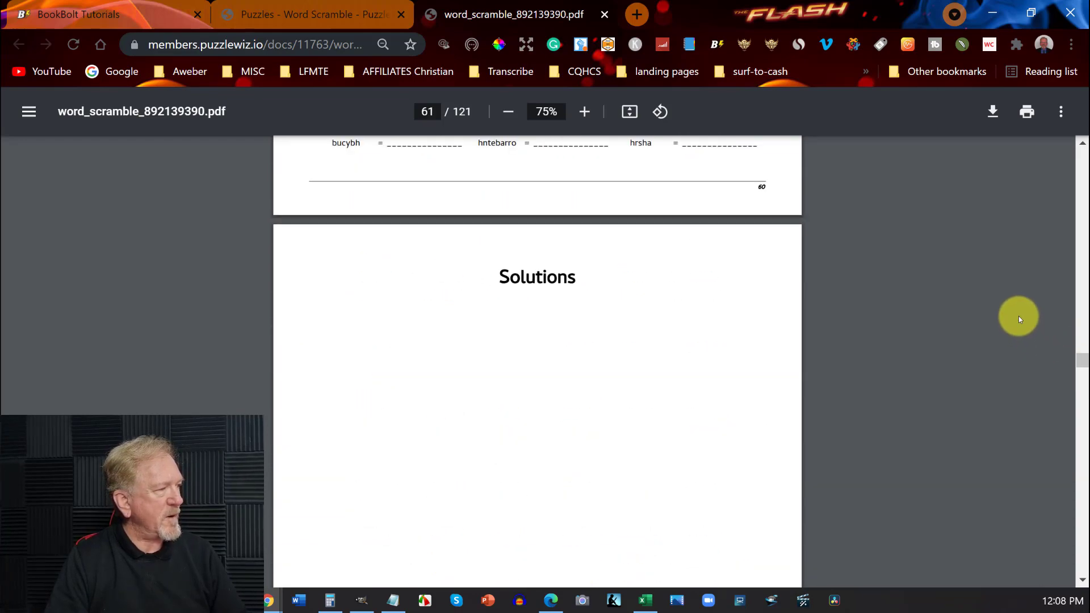
scroll(1018, 318, down, 2)
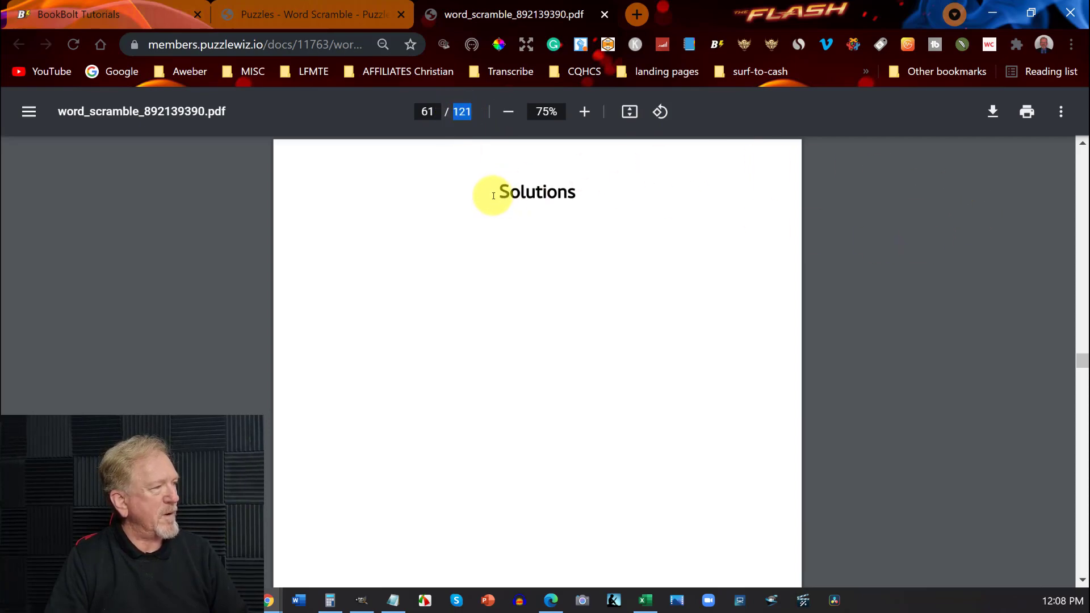
drag(494, 196, 586, 204)
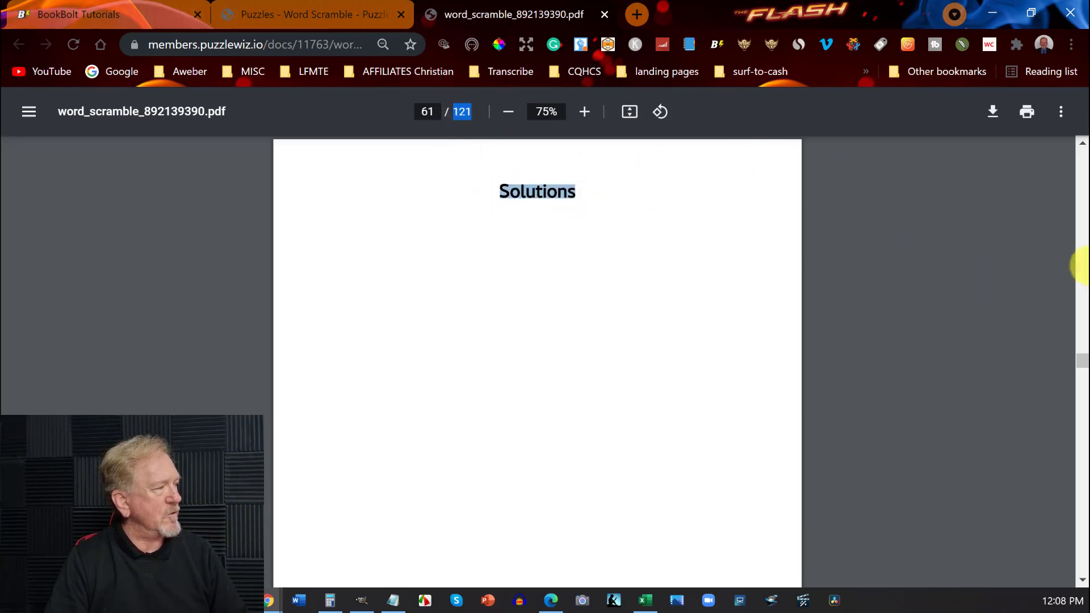
drag(1080, 359, 1082, 372)
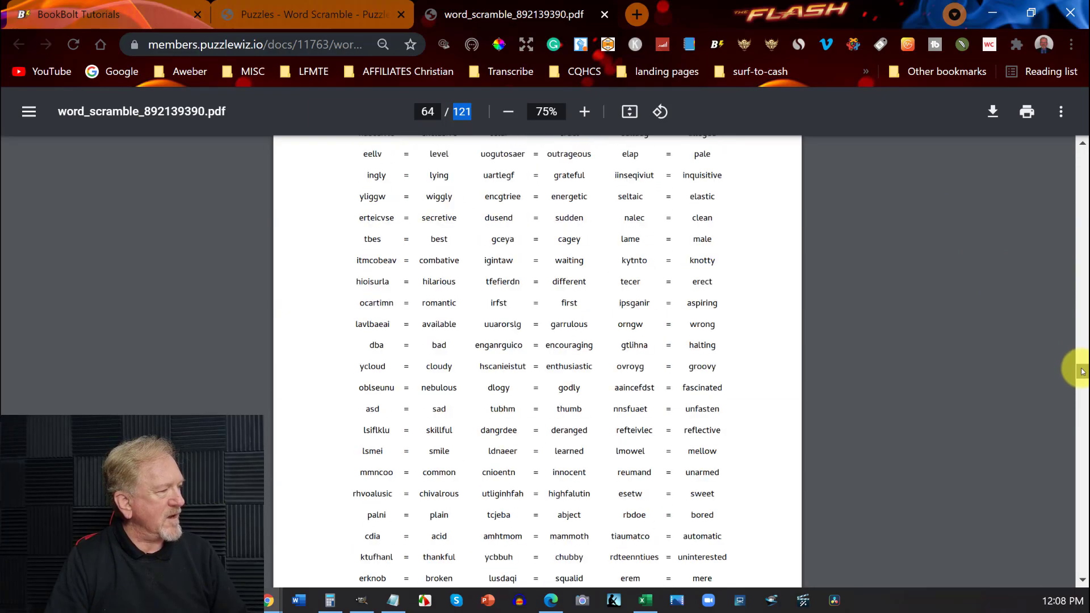
scroll(965, 335, up, 10)
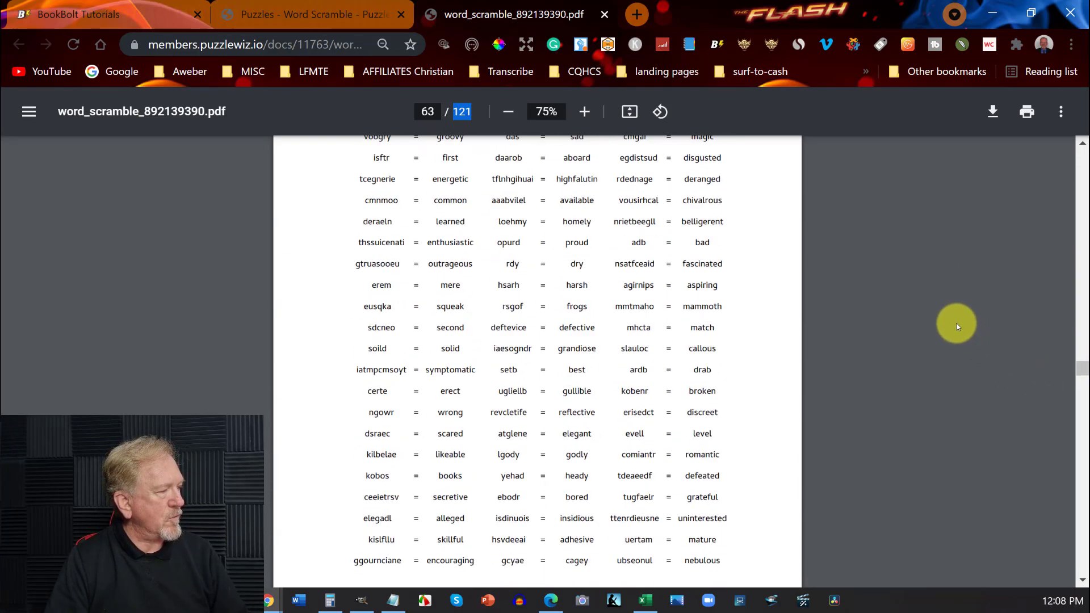
scroll(955, 325, down, 3)
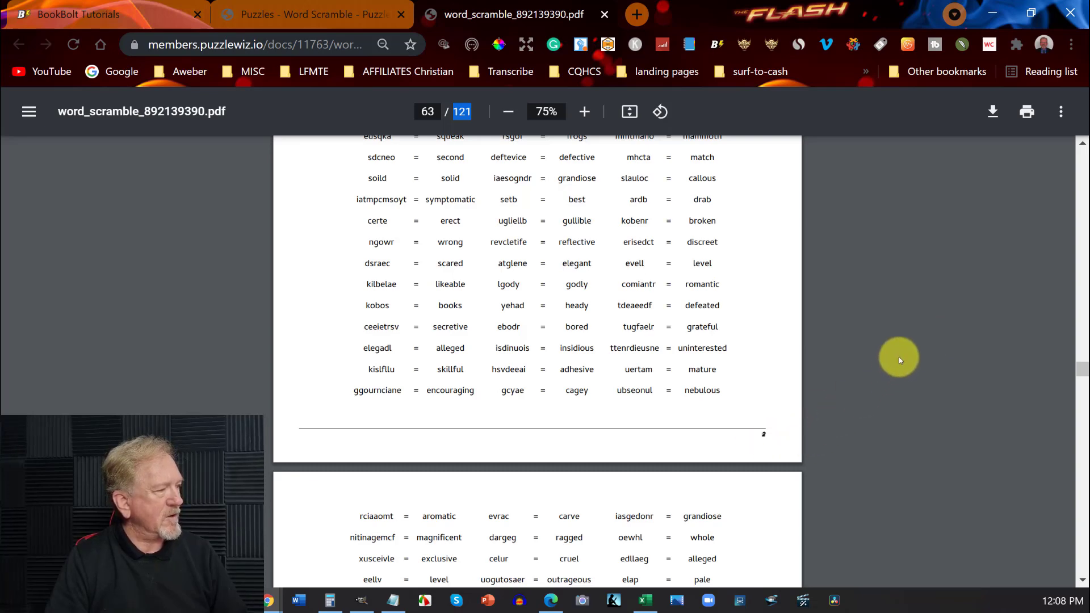
scroll(899, 359, up, 8)
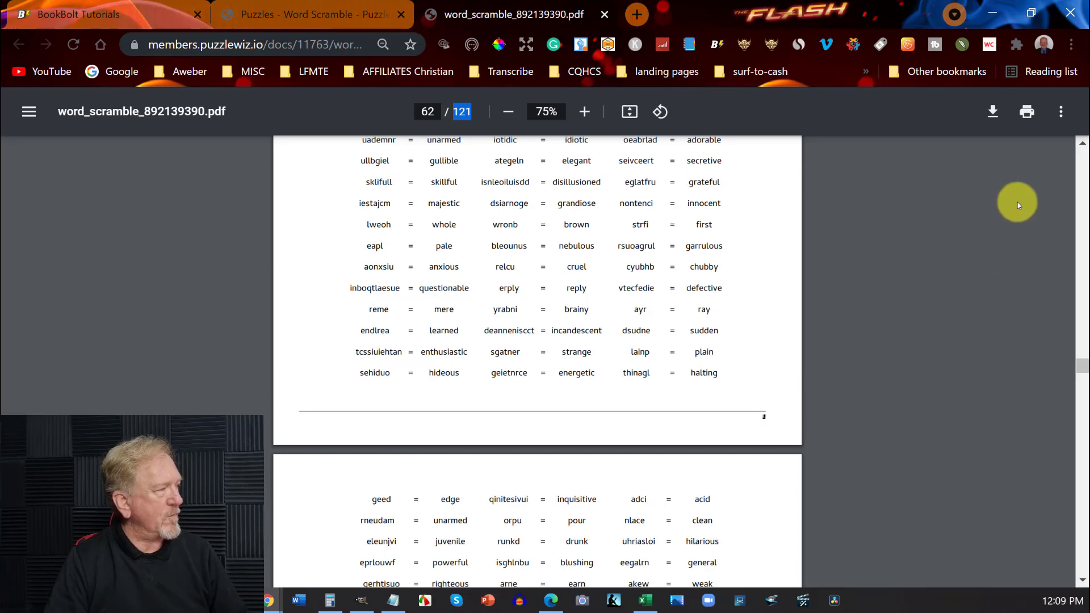
Step: Go back to the beginning of the PDF and examine the first four puzzle pages and their page numbers
drag(1081, 366, 1081, 168)
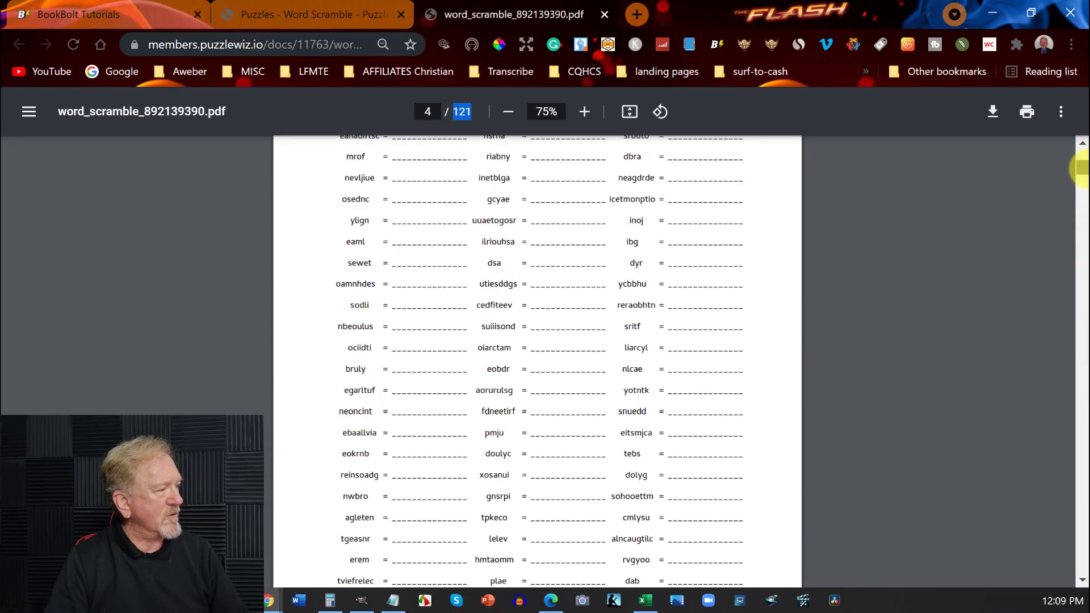
scroll(910, 273, up, 5)
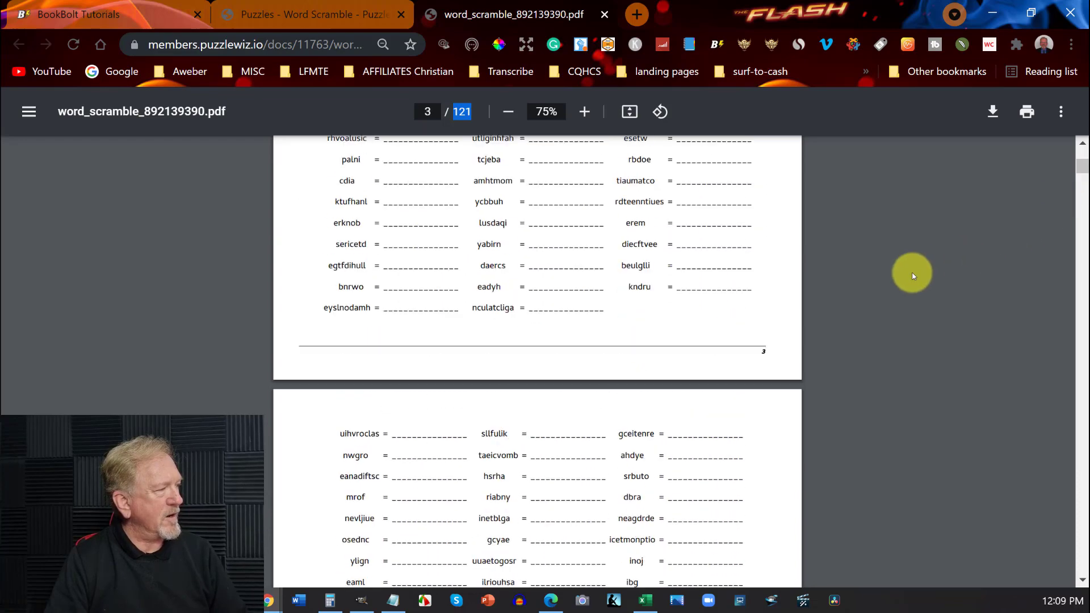
scroll(912, 275, up, 12)
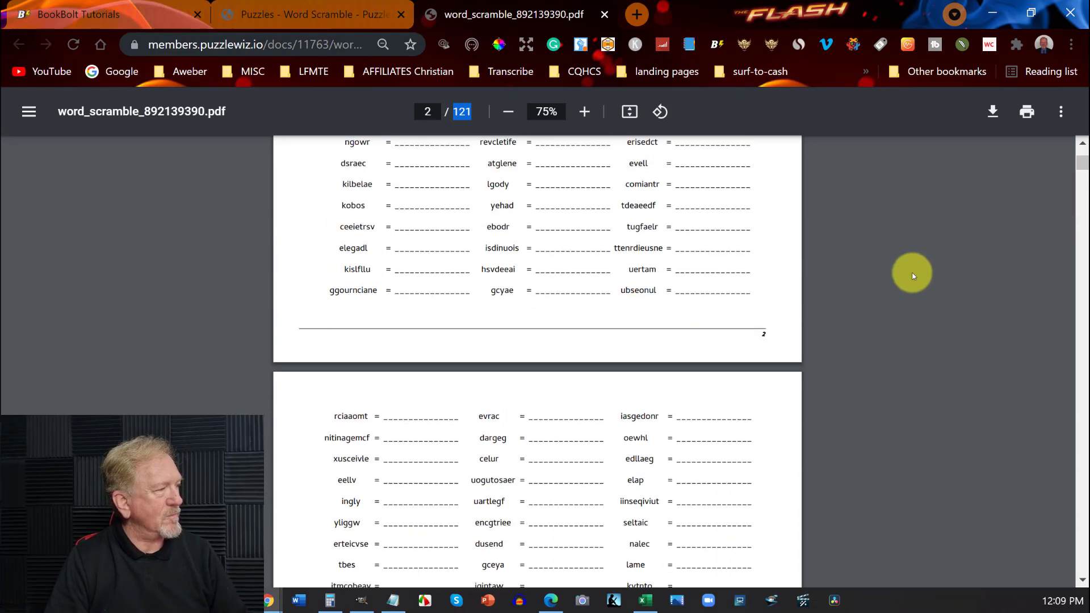
scroll(912, 275, up, 3)
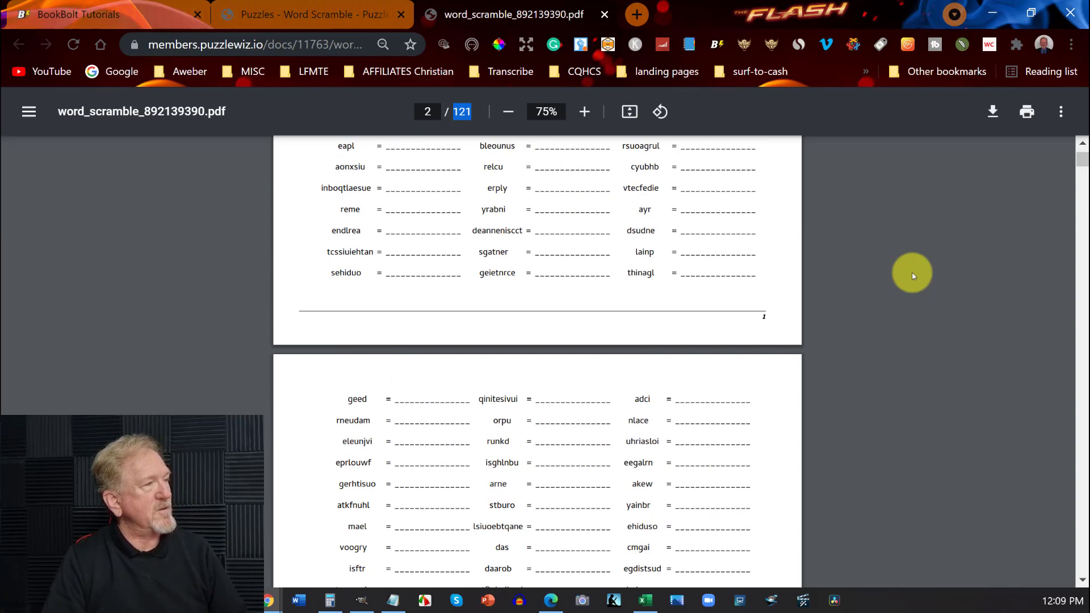
scroll(912, 275, up, 8)
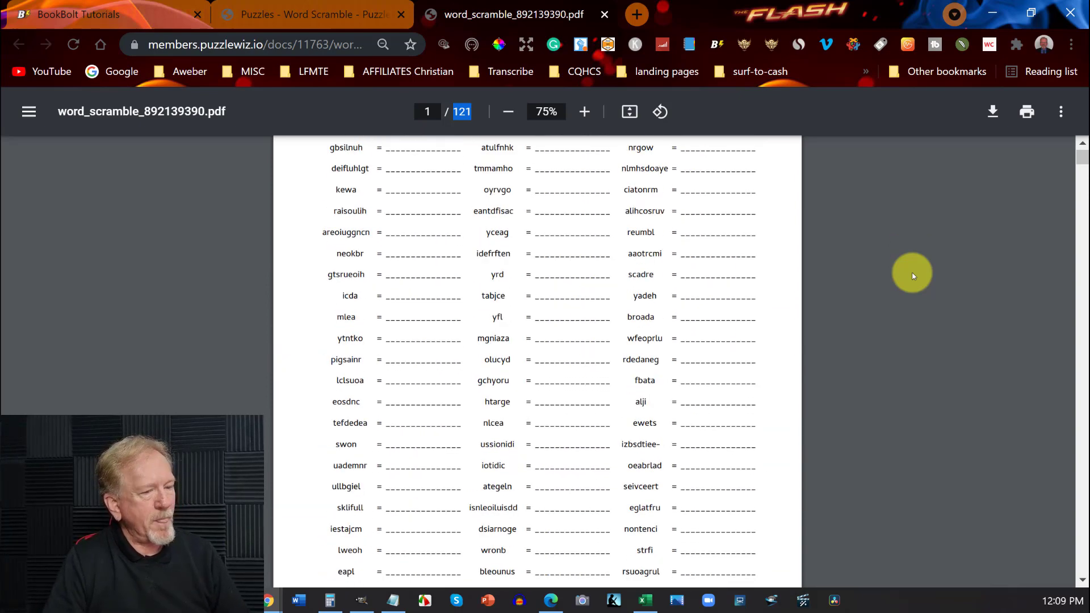
Step: Switch to the BookBolt Tutorials page, launch Book Bolt Designer from the account options and log in with the prefilled credentials
key(ctrl+shift+Tab)
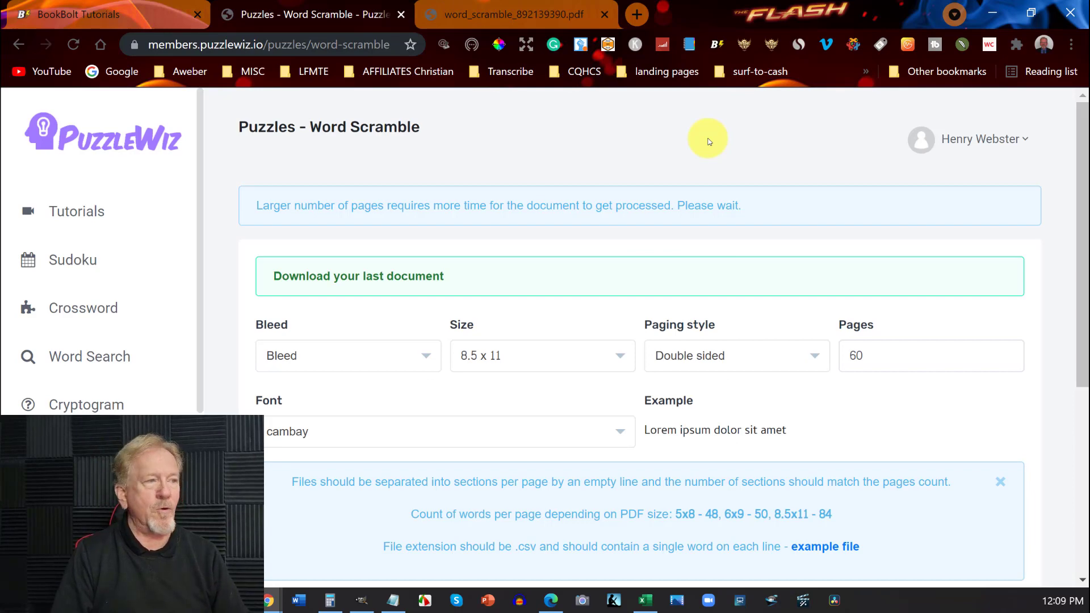
click(125, 5)
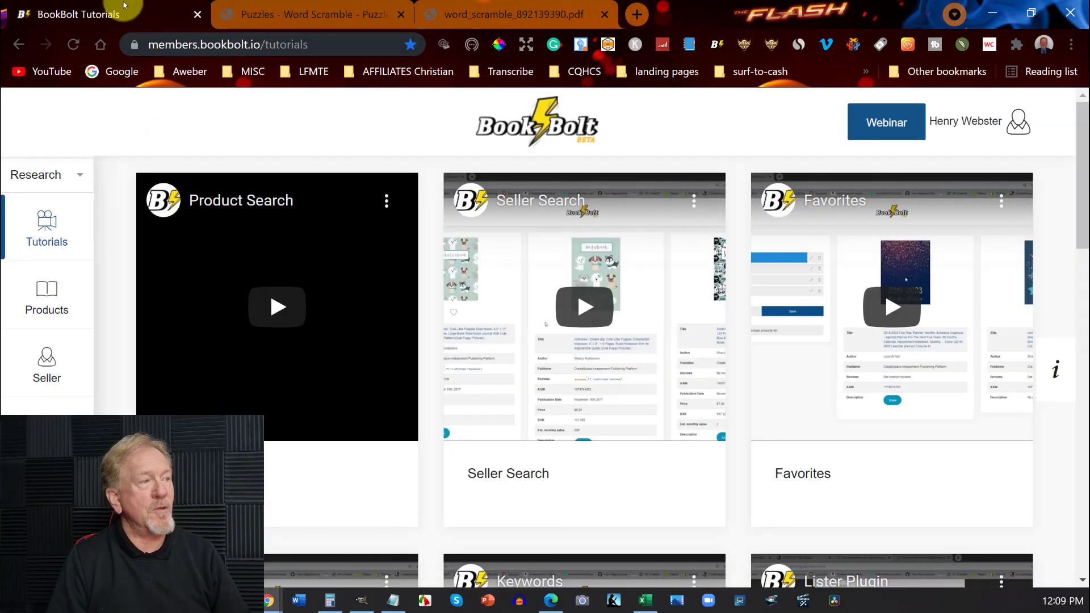
click(1018, 126)
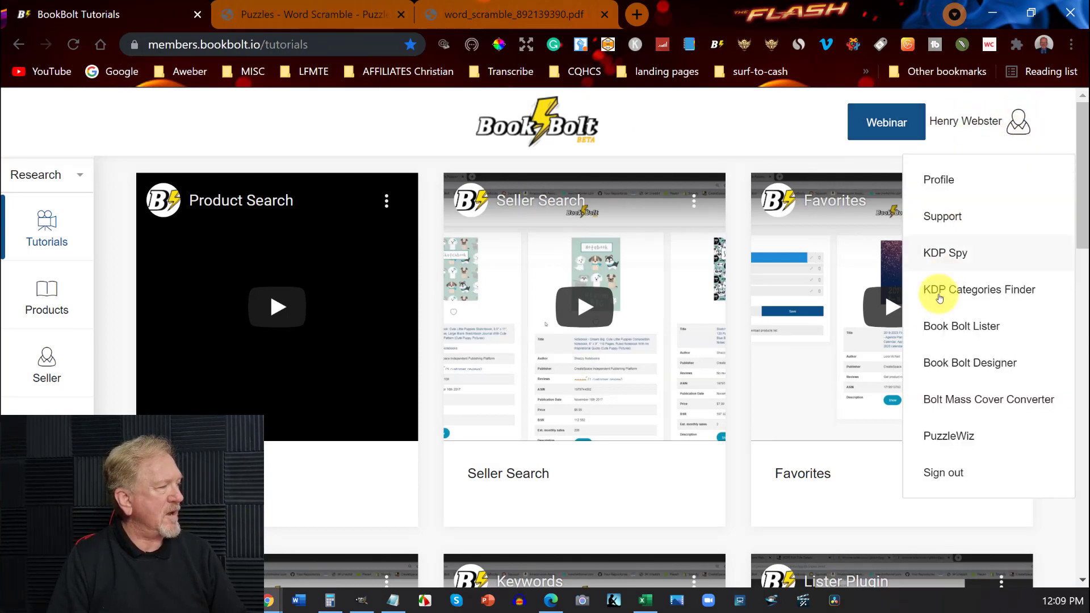
click(940, 364)
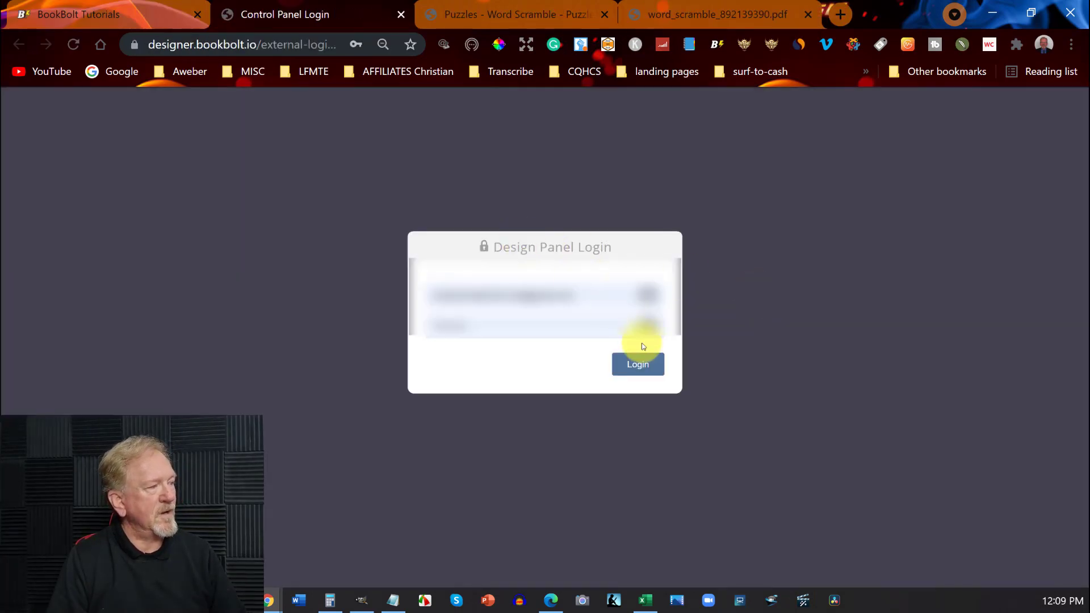
click(637, 370)
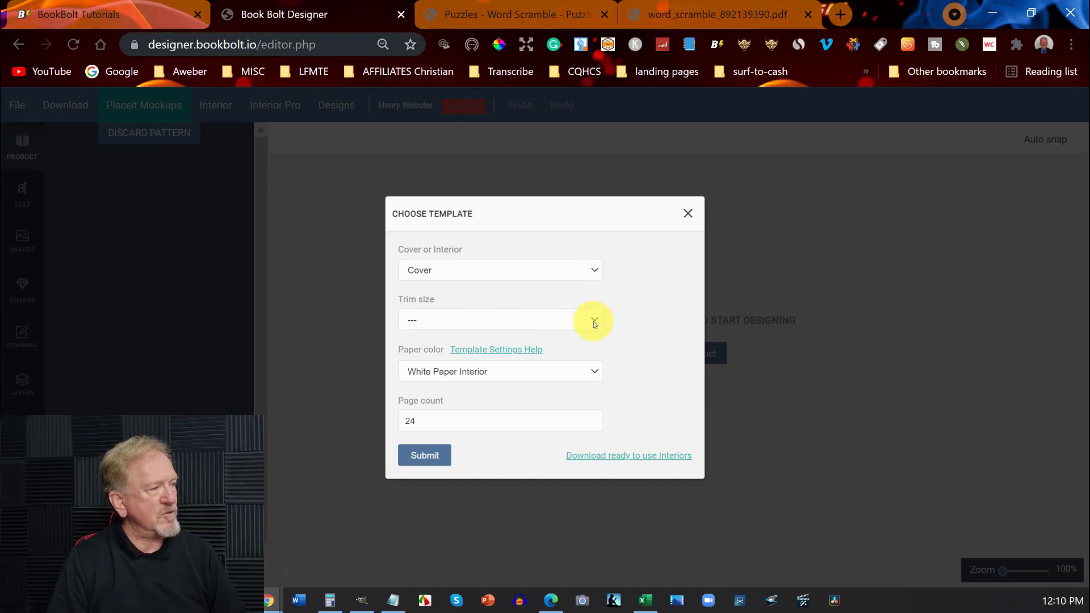
Step: Create a cover template with 8.5 x 11 in trim size, white paper interior and a page count of 130
click(594, 321)
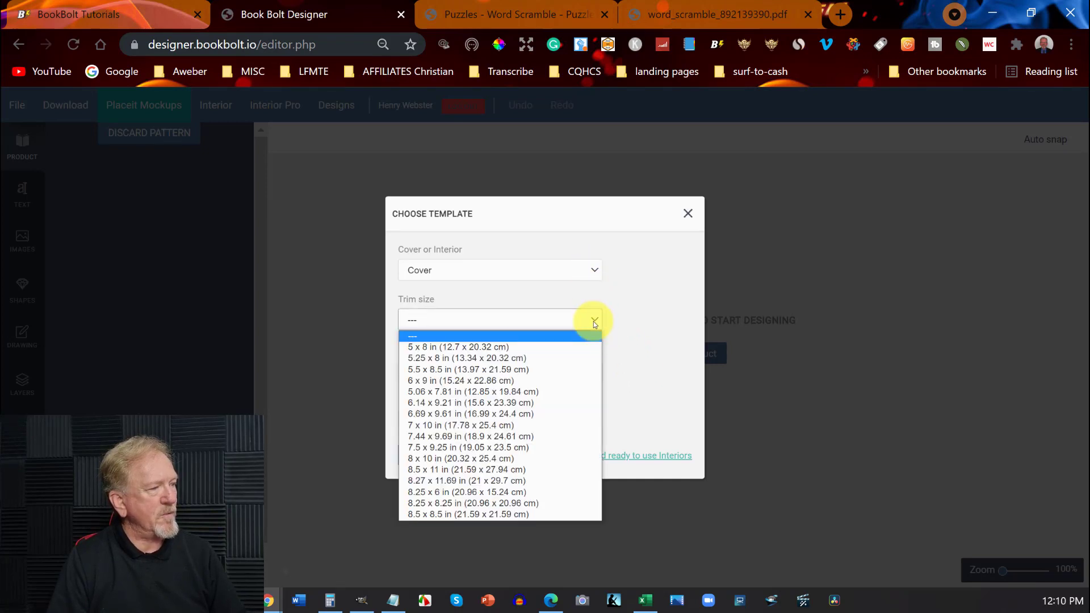
click(429, 470)
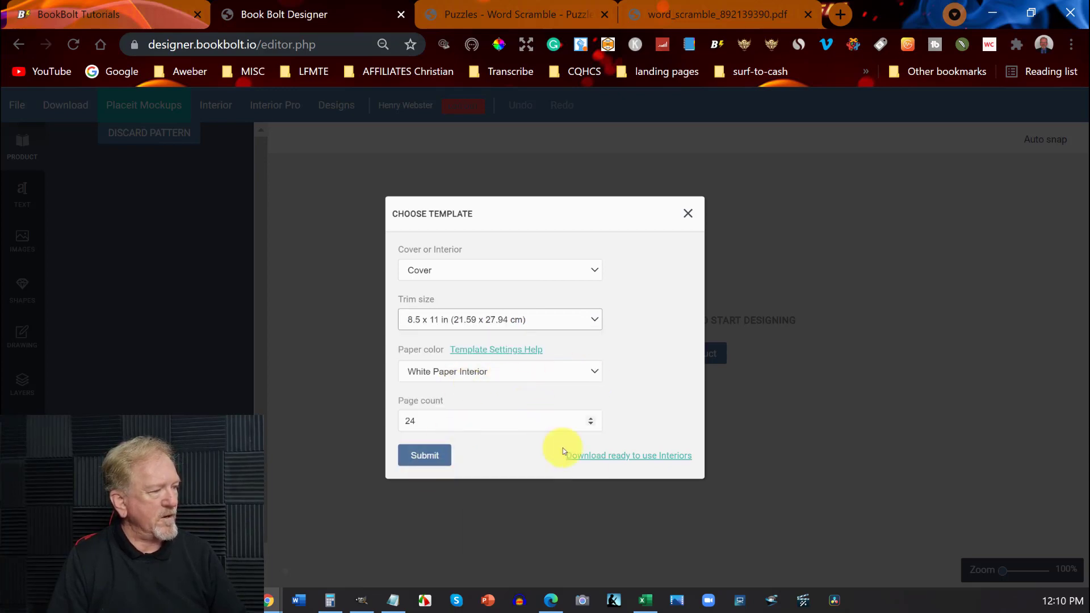
click(593, 418)
click(593, 418)
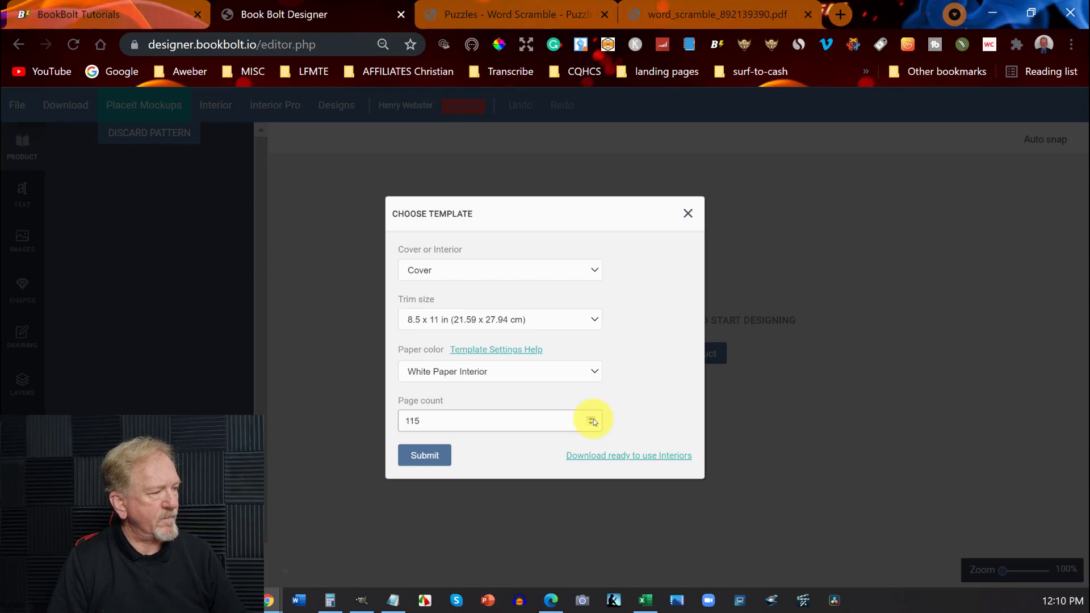
click(593, 418)
click(430, 459)
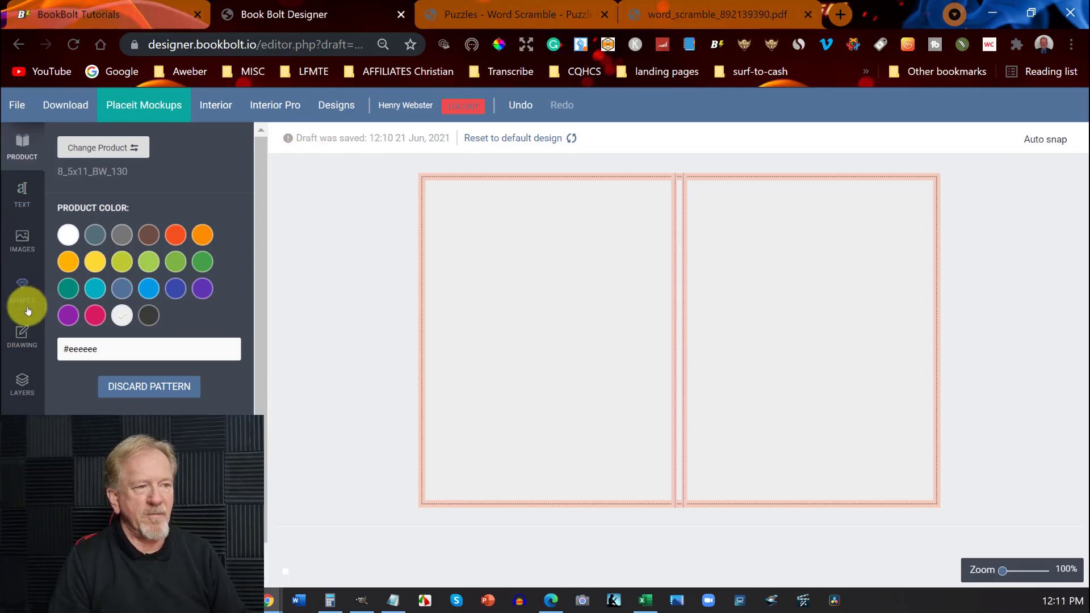
Step: Add a rectangle shape and enlarge it until it fills the entire cover, including back, spine and front
click(20, 287)
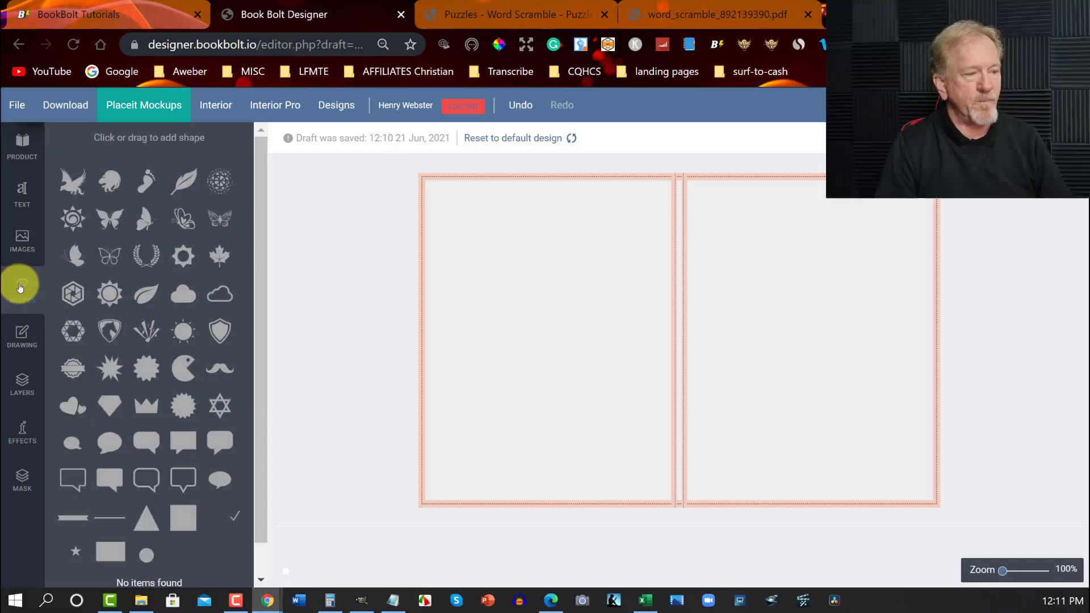
click(109, 554)
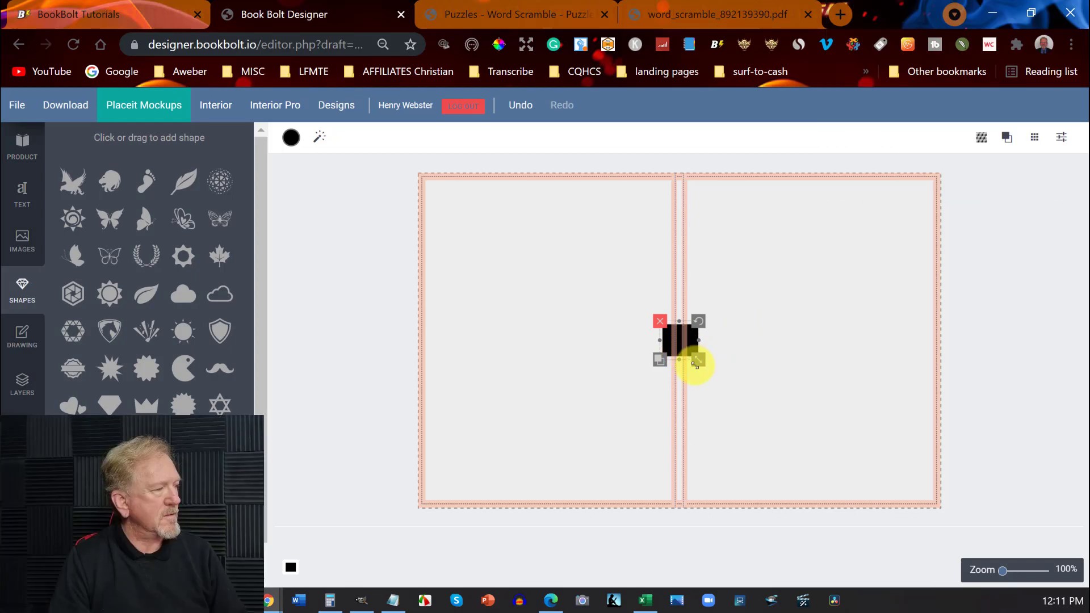
drag(698, 361, 750, 391)
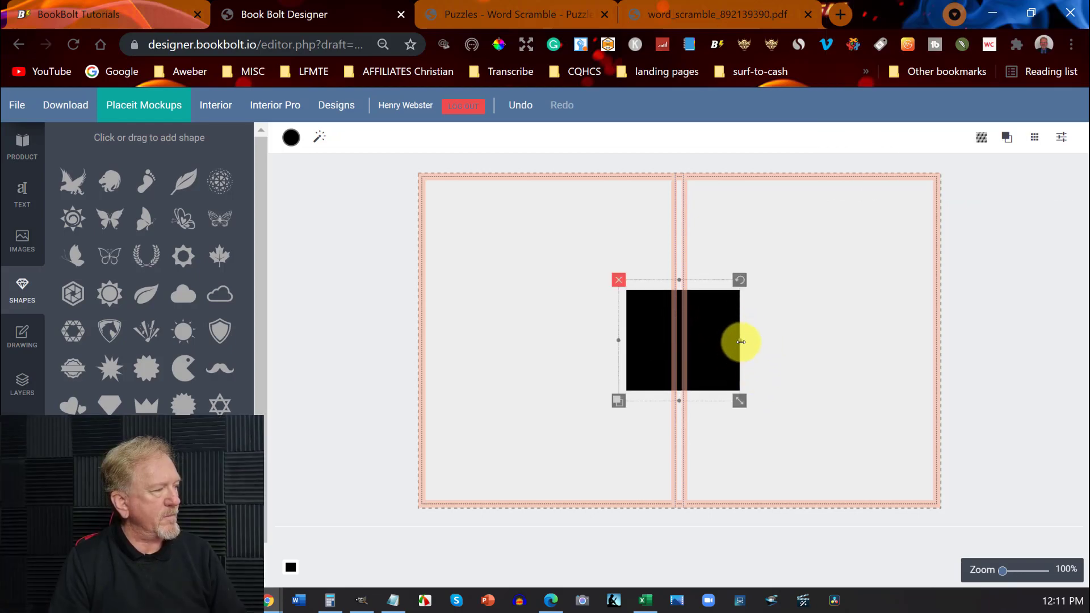
drag(737, 341, 787, 352)
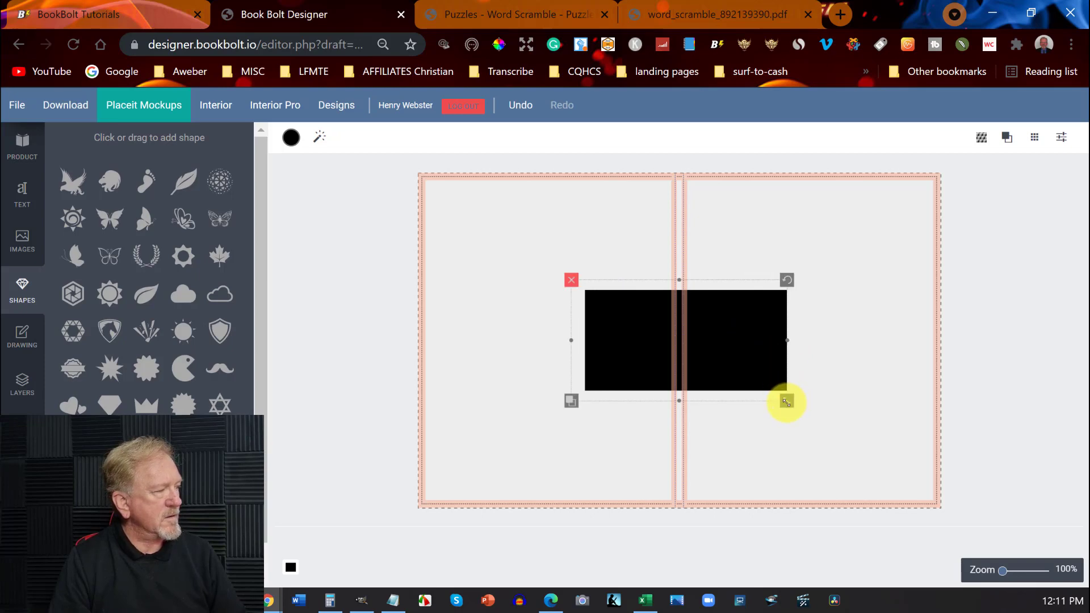
drag(786, 401, 907, 584)
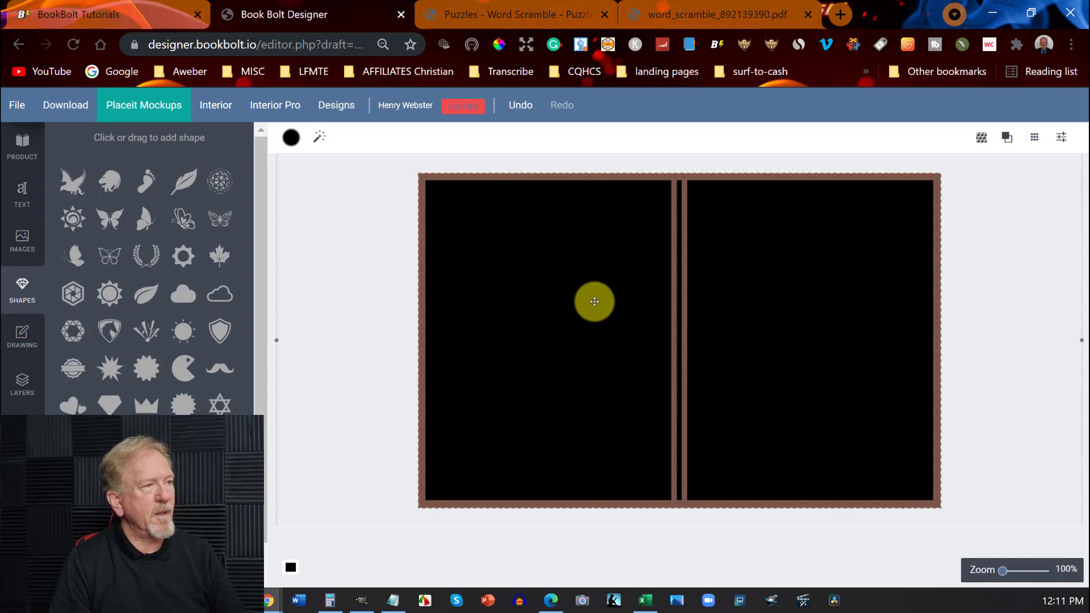
Step: Fill the full-cover rectangle with the light blue swatch #61b0ff and close the fill options
click(291, 138)
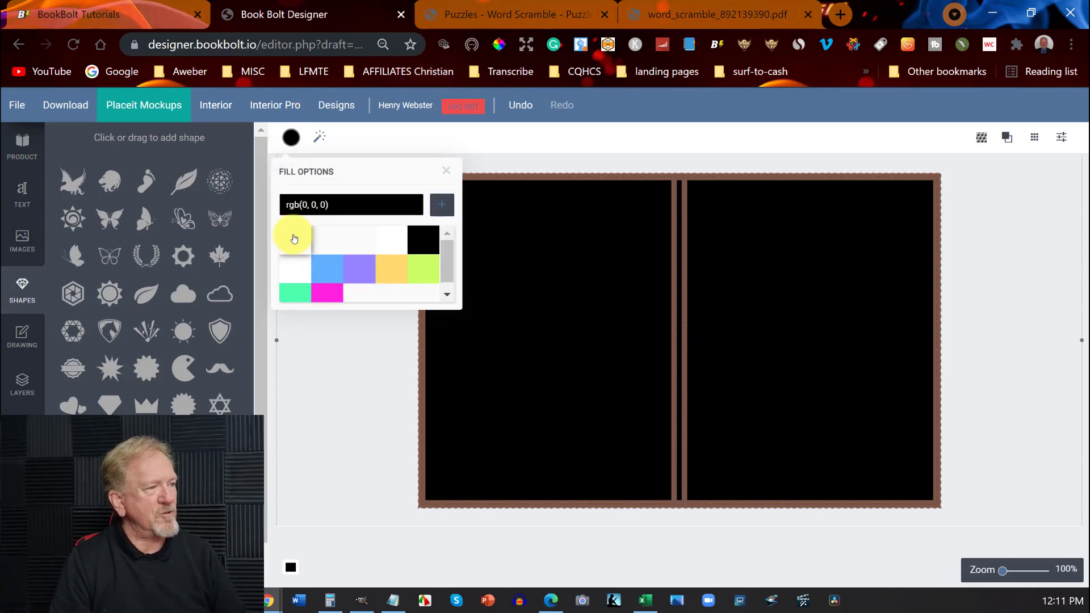
click(293, 239)
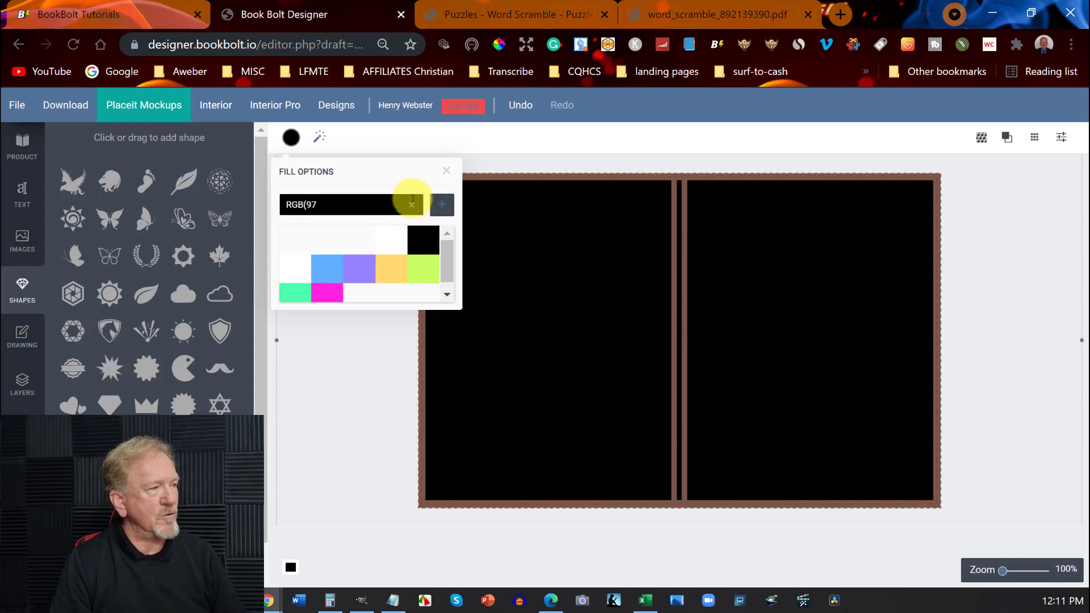
scroll(330, 265, down, 1)
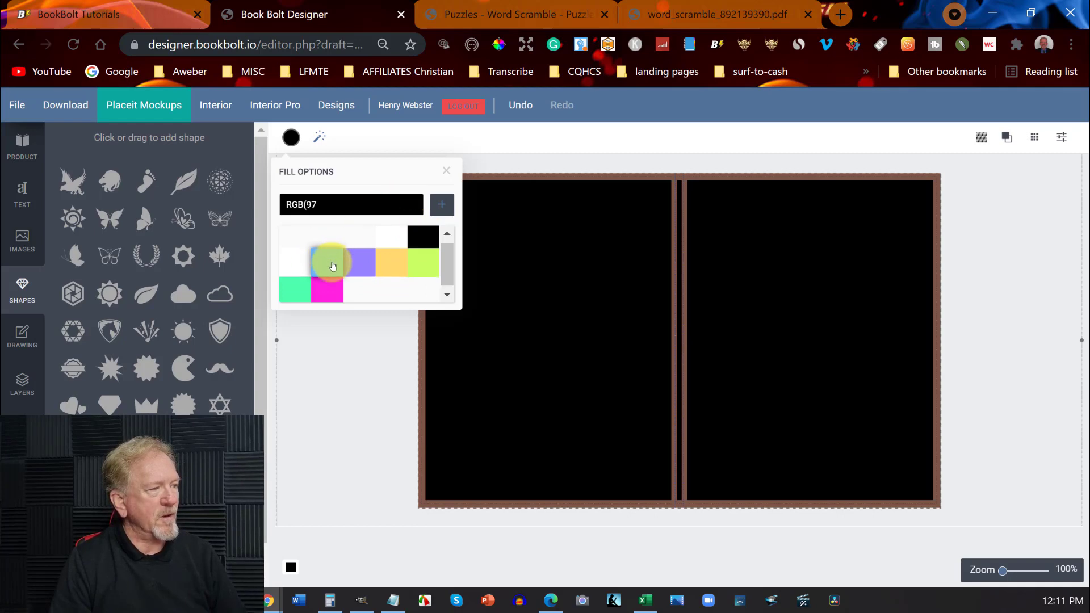
click(334, 259)
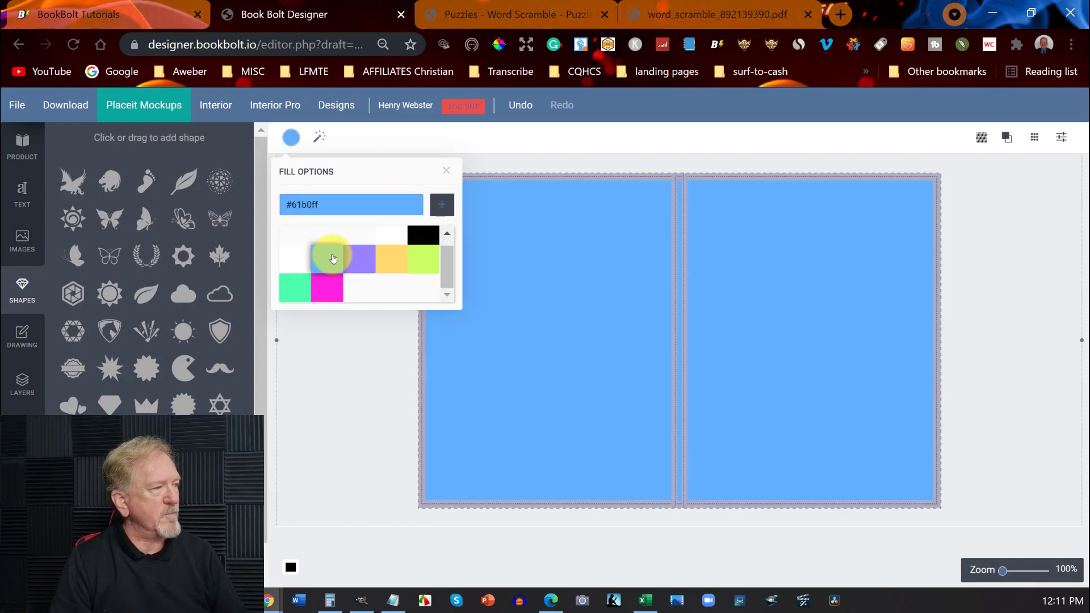
click(320, 385)
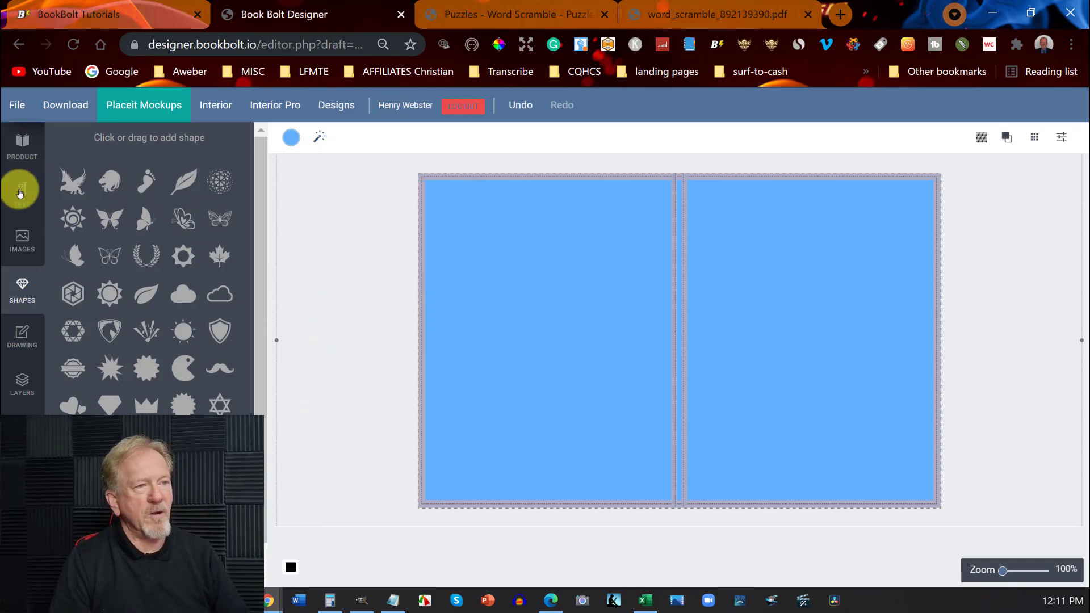
Step: Search the image resources for "puzzel" and look through the resulting pictures for a cover image
click(22, 238)
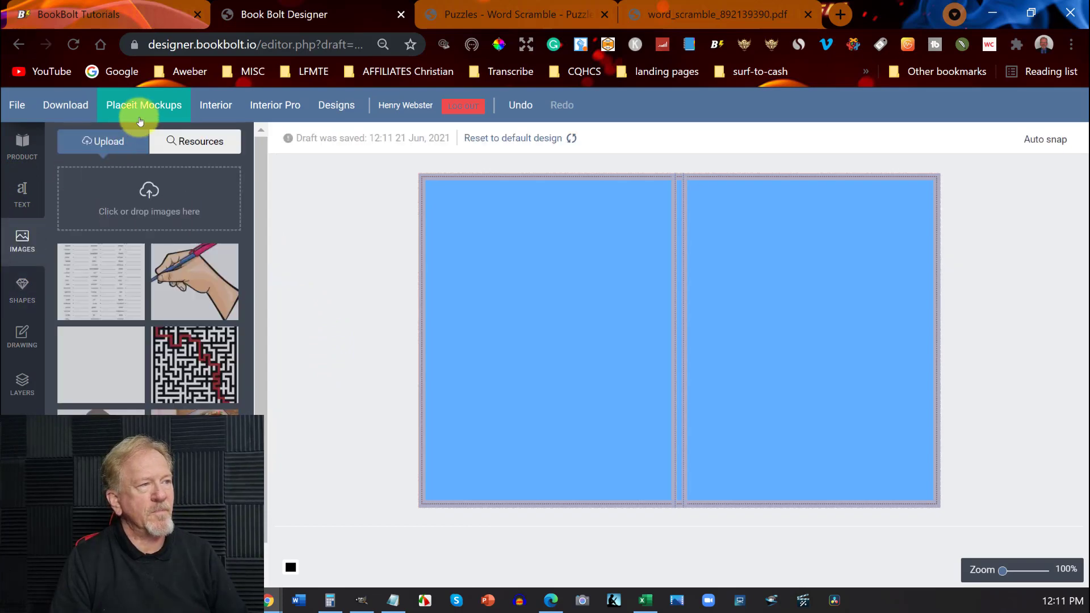
click(212, 143)
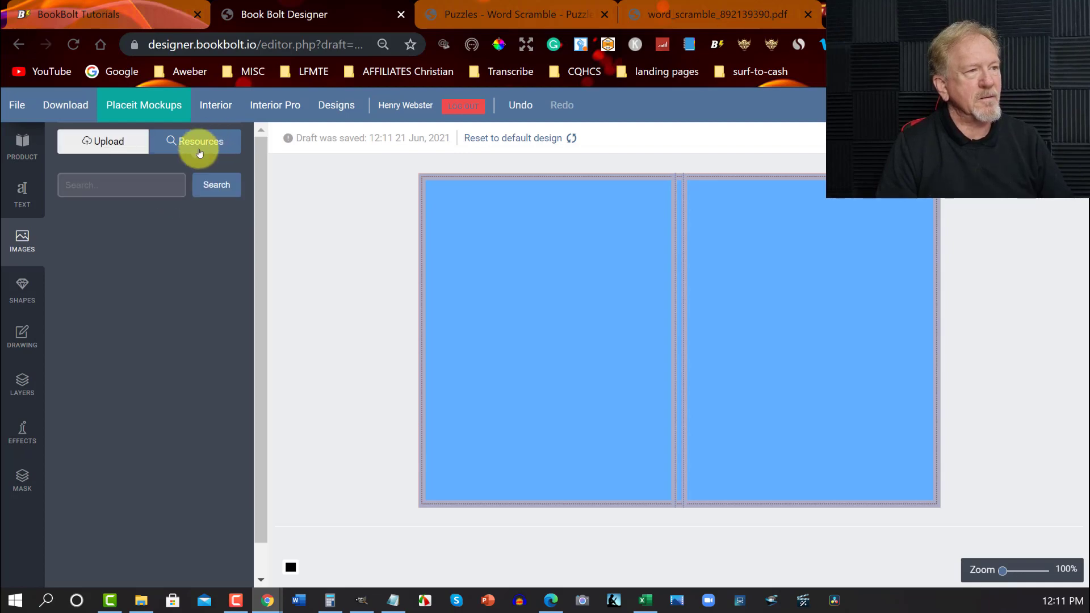
click(104, 187)
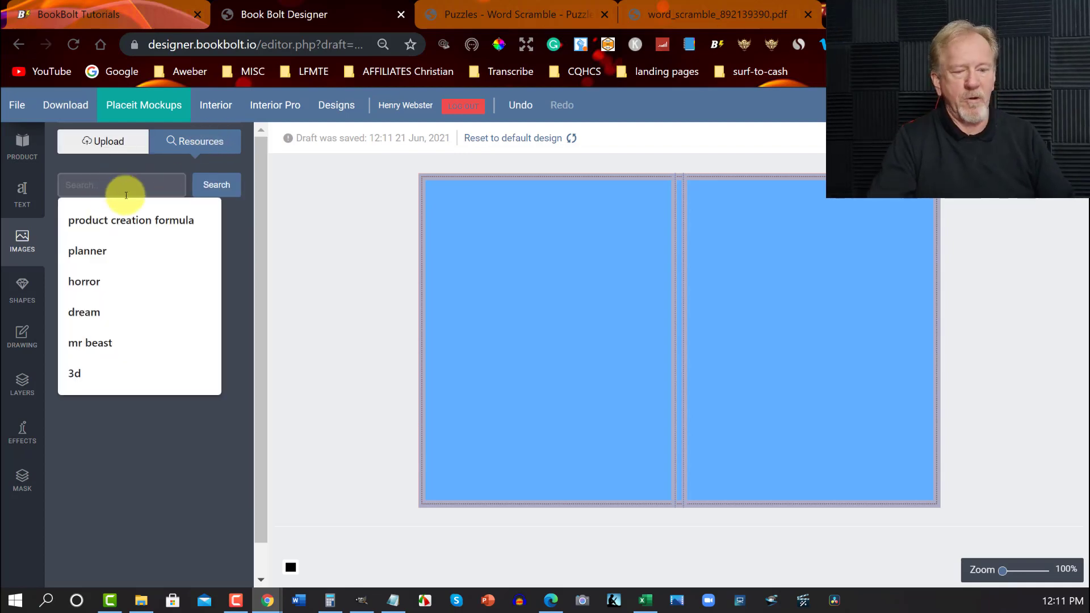
text(puz)
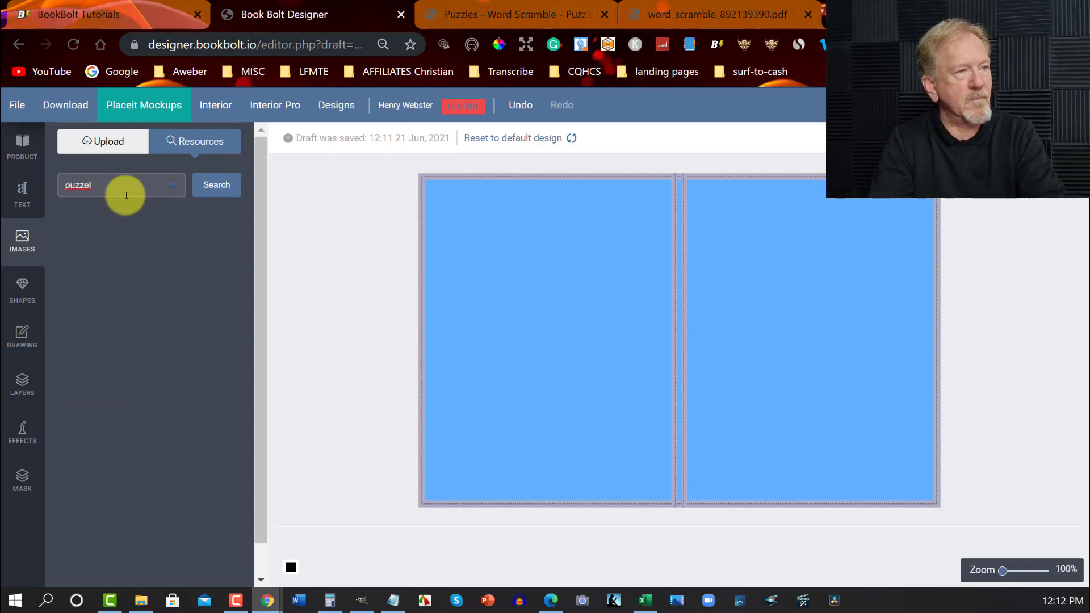
text(zel)
key(Return)
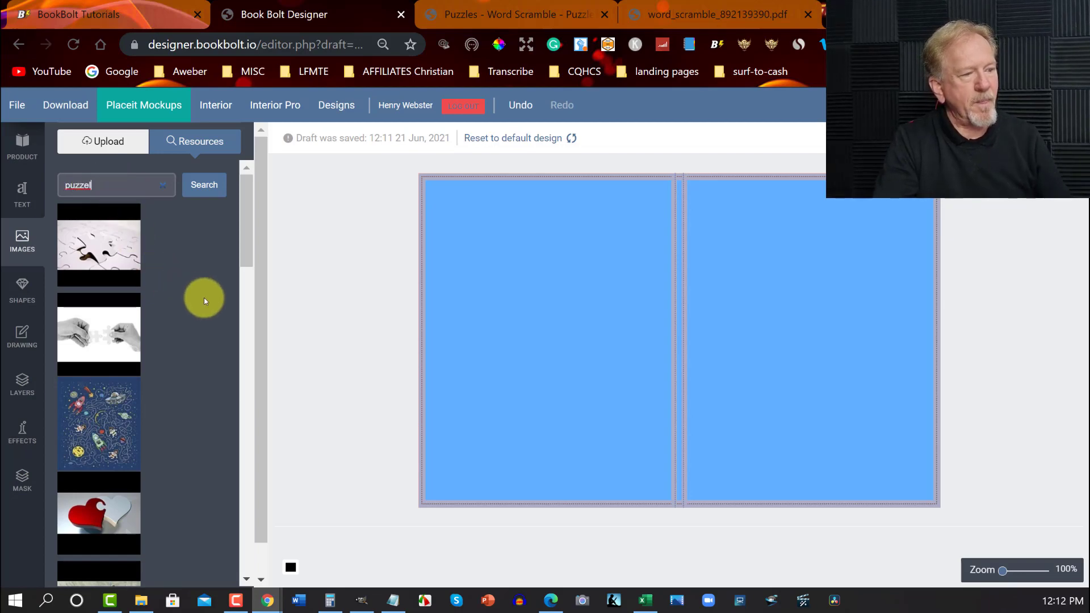
drag(248, 214, 226, 354)
scroll(186, 320, down, 10)
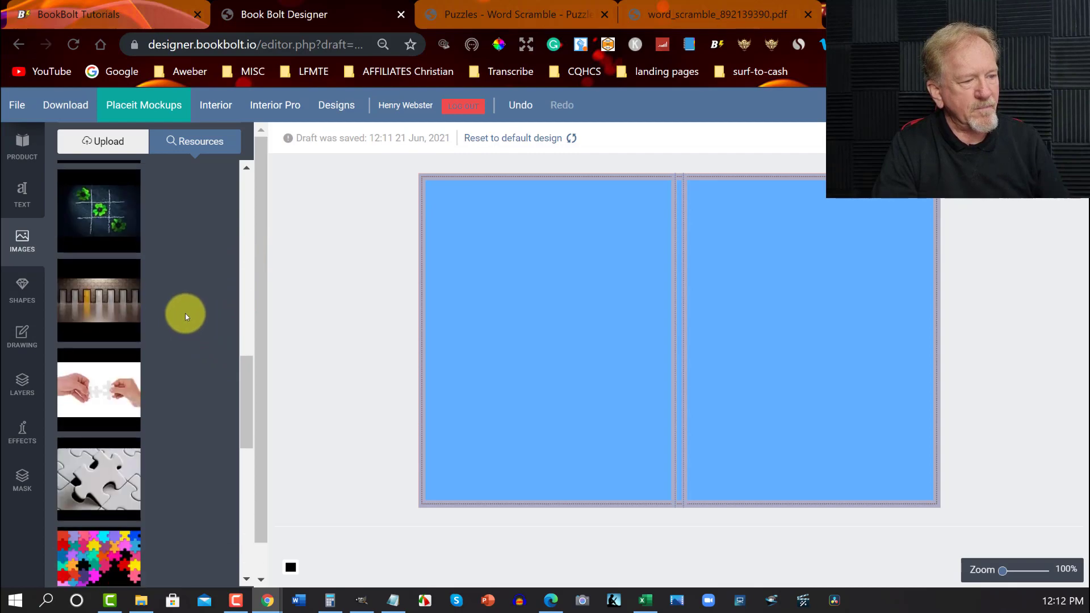
scroll(180, 301, down, 3)
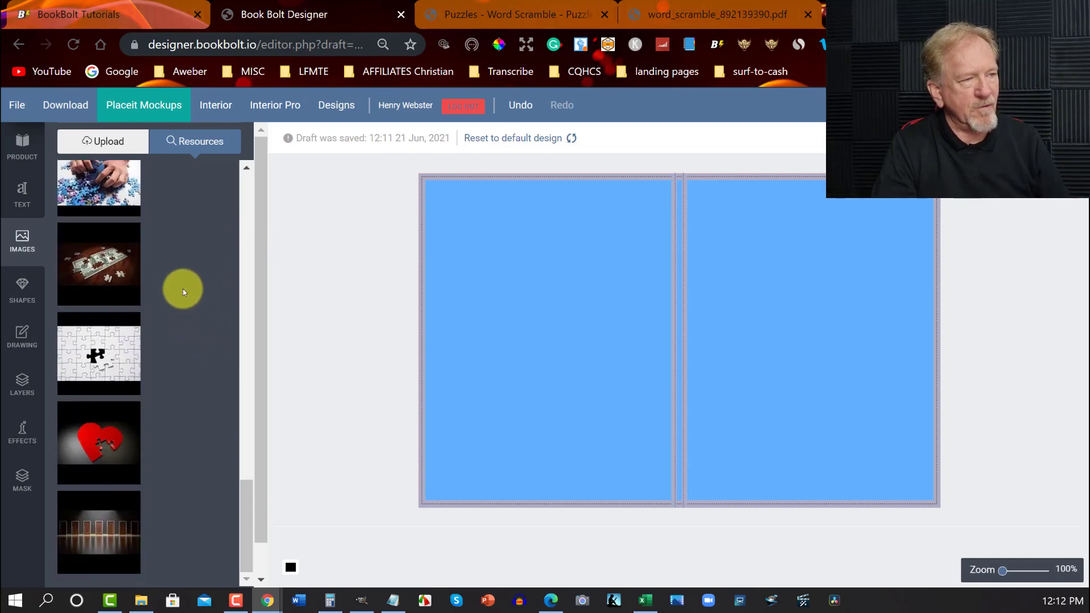
scroll(183, 289, up, 15)
scroll(168, 254, up, 2)
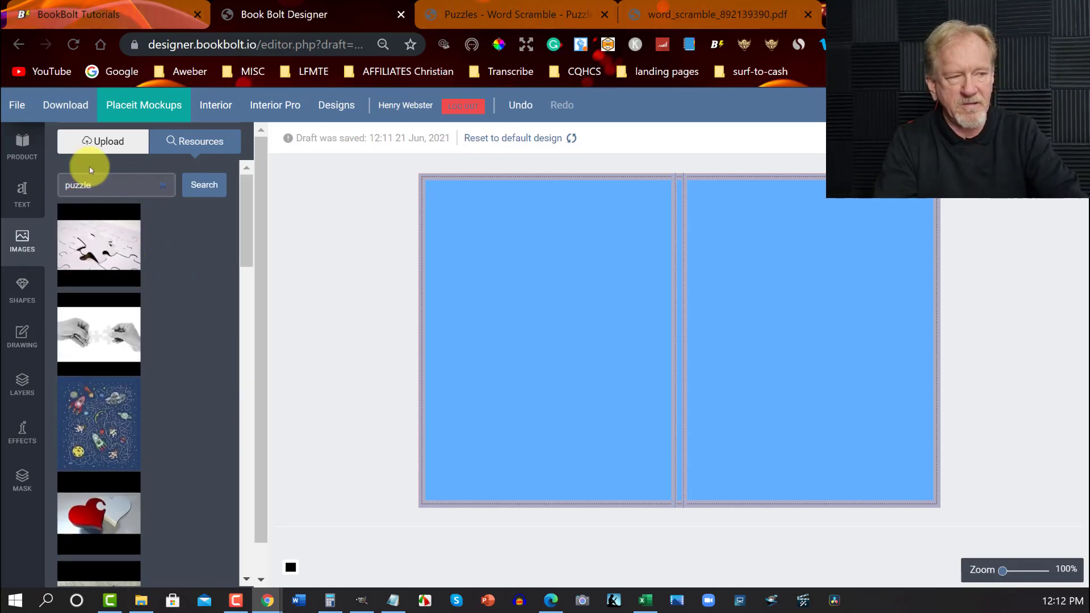
Step: Correct the image search to "puzzle" and look through the resulting pictures
scroll(189, 235, down, 1)
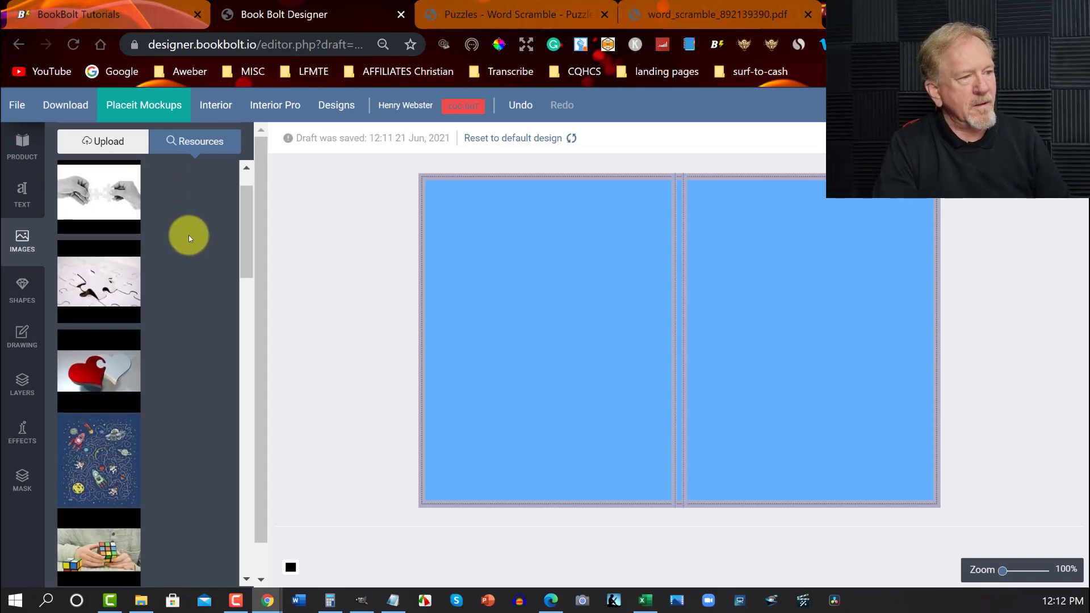
scroll(188, 235, down, 10)
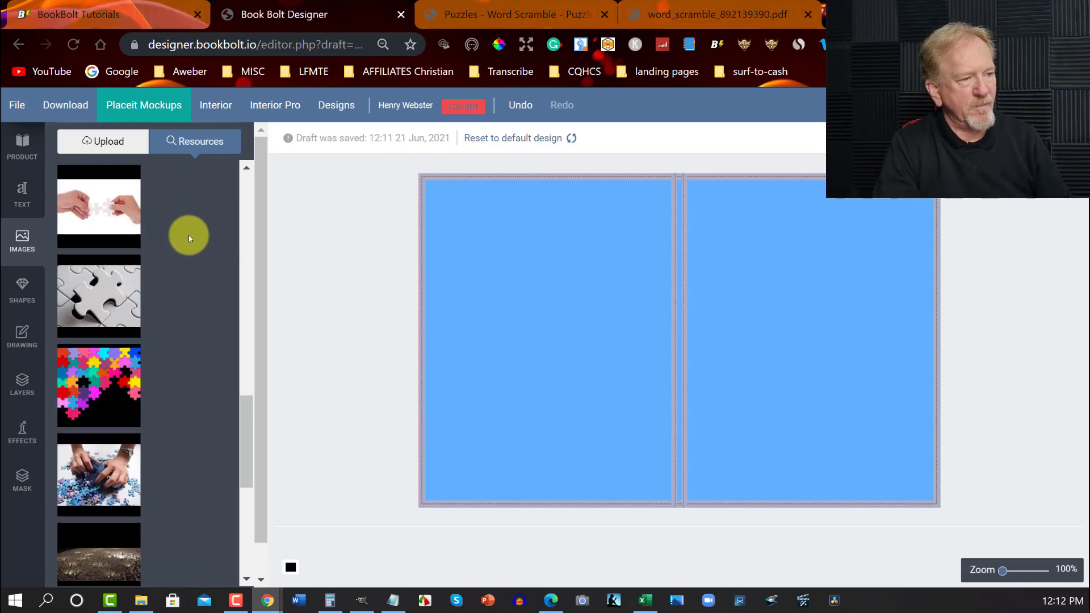
scroll(188, 234, down, 5)
scroll(189, 235, up, 7)
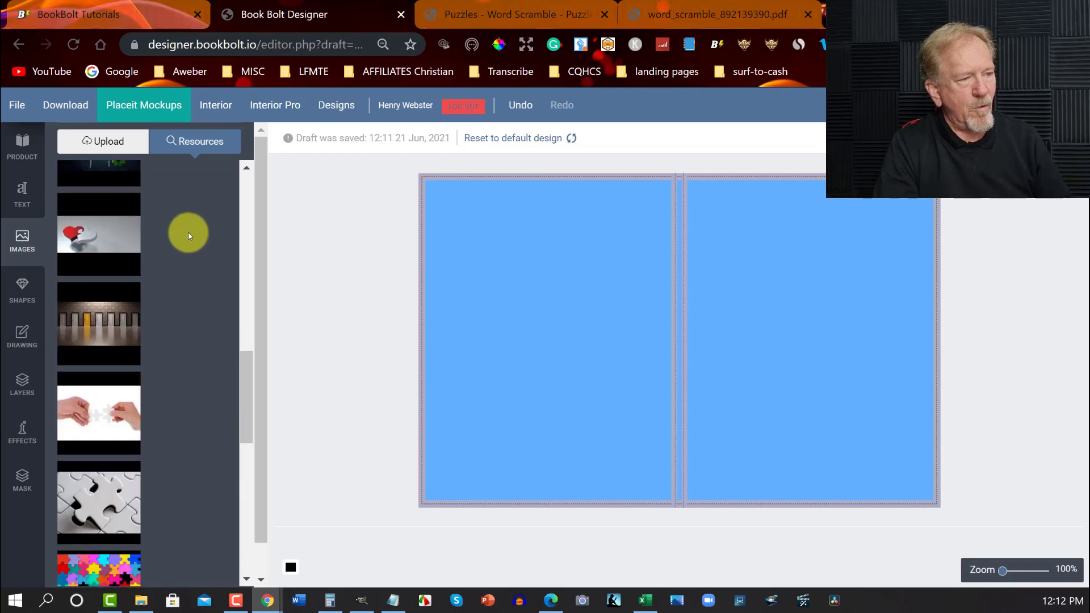
scroll(189, 235, up, 8)
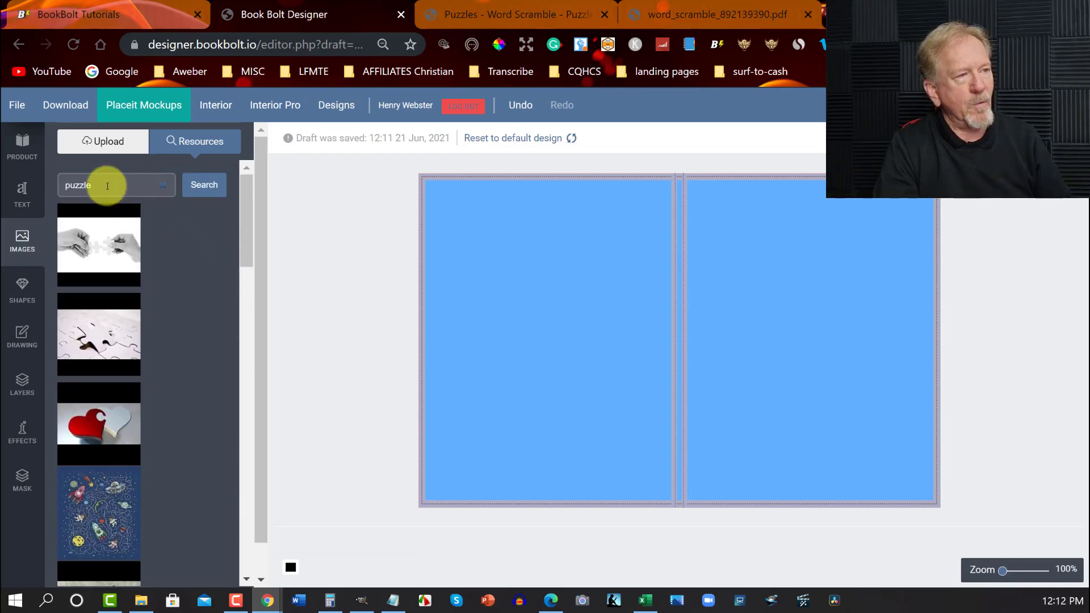
Step: Search the image resources for "scramble" and look through the resulting pictures down to the end of the list
drag(108, 187, 54, 184)
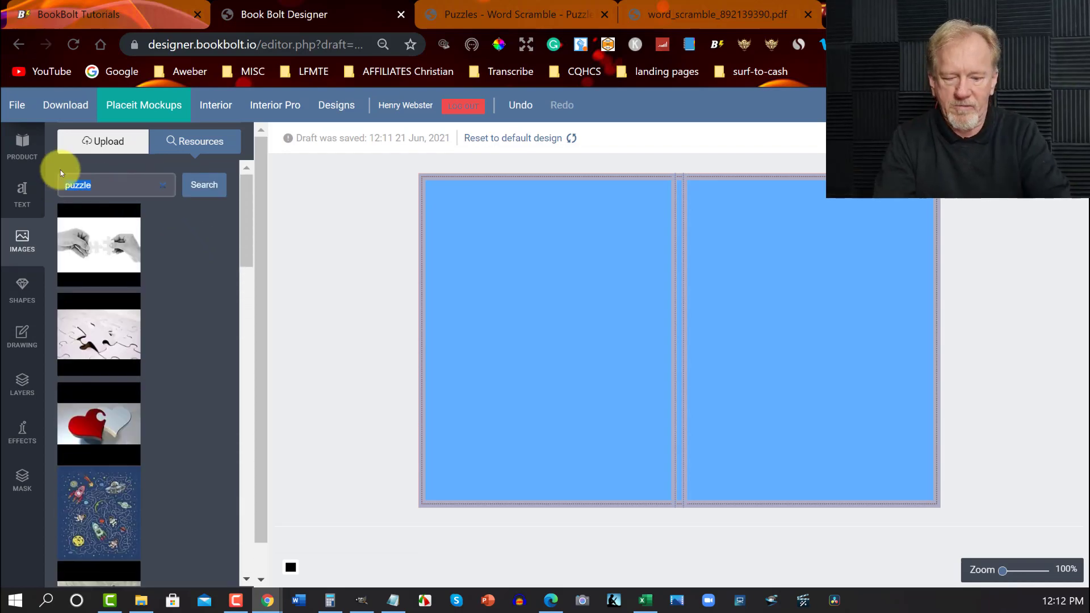
text(scramb)
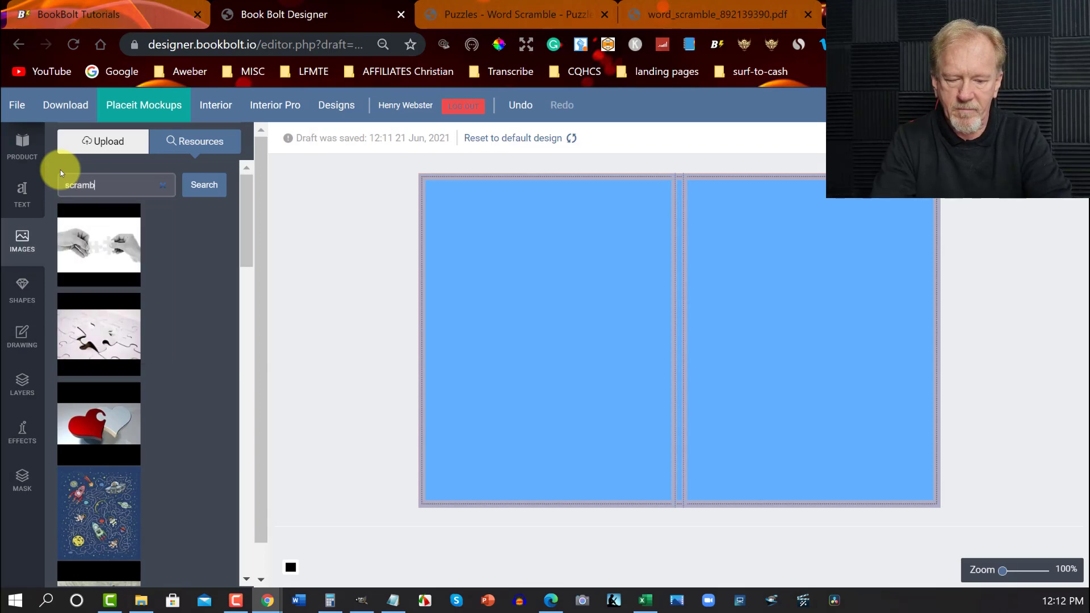
text(le)
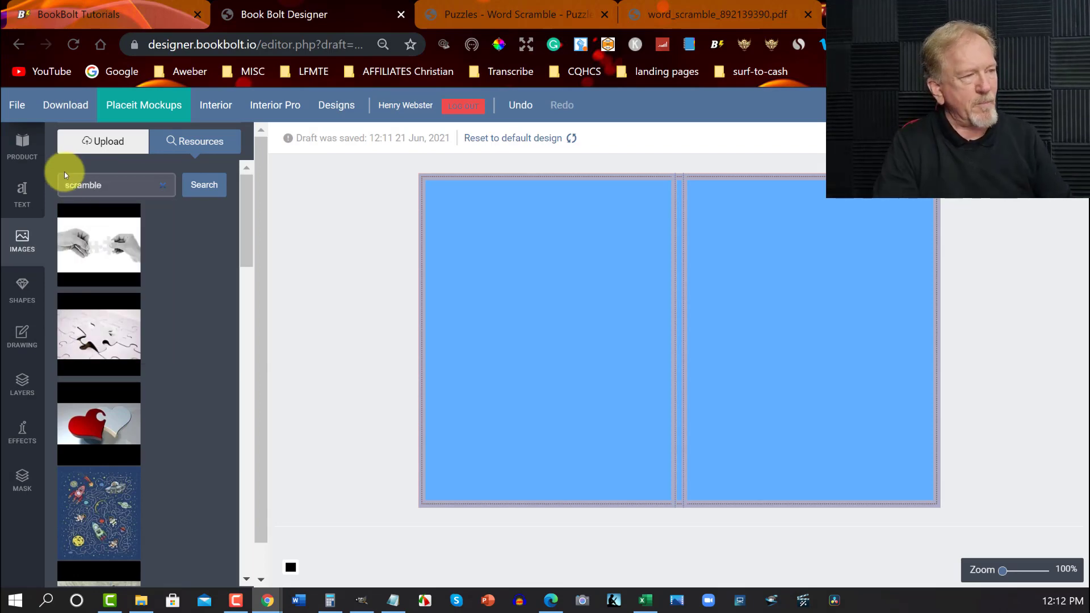
click(201, 187)
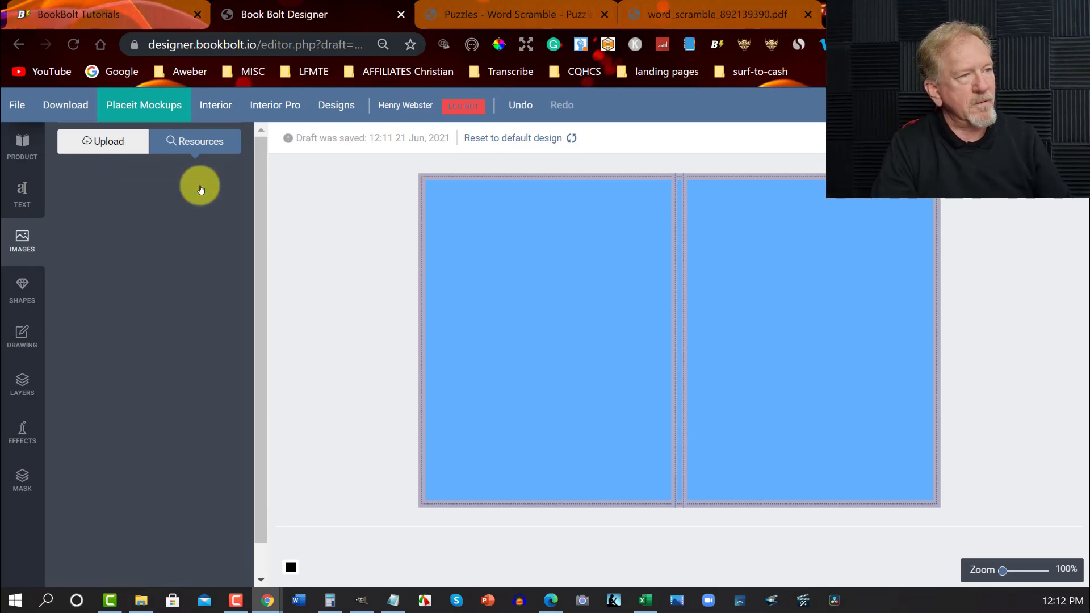
scroll(181, 220, down, 10)
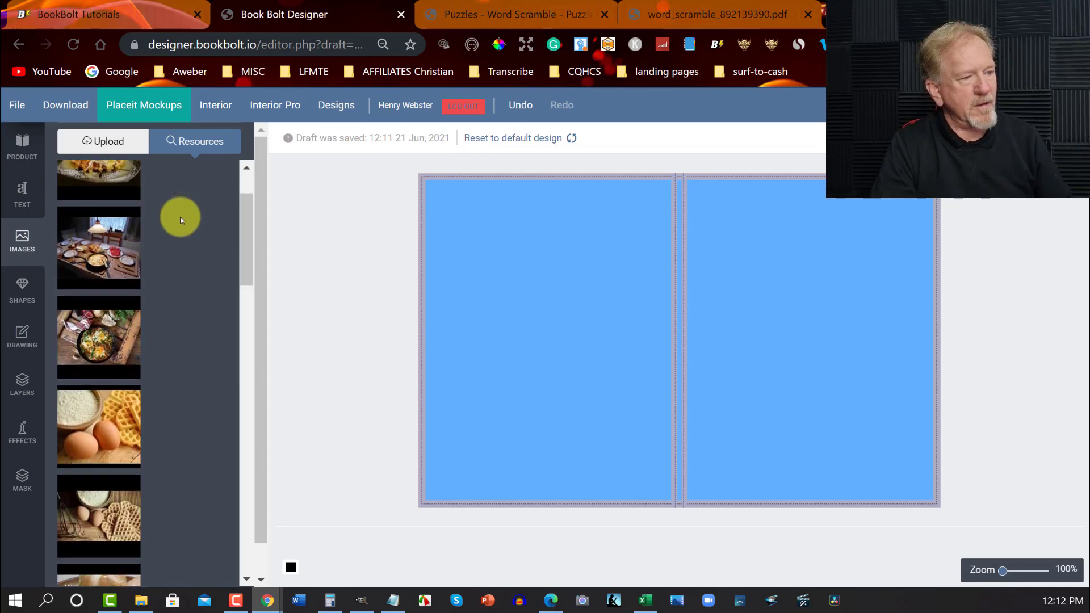
scroll(180, 221, down, 4)
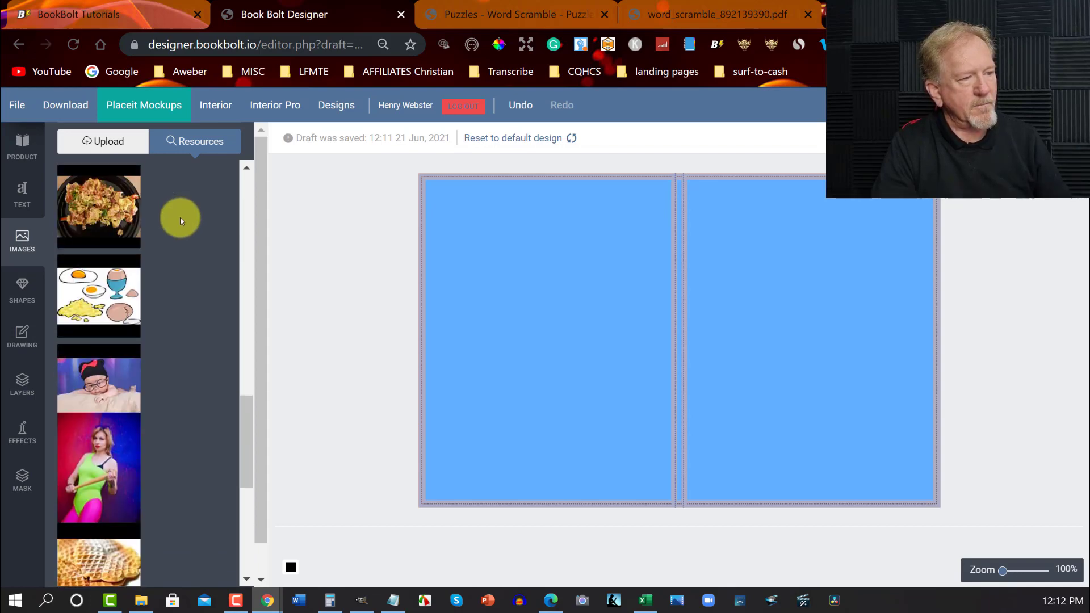
scroll(179, 217, down, 8)
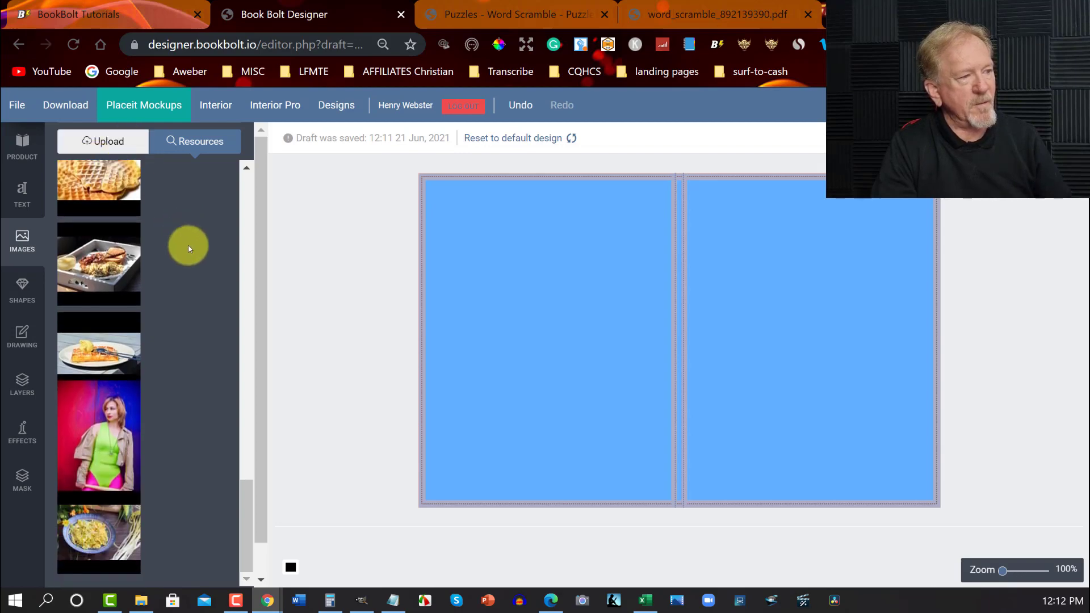
scroll(246, 520, down, 3)
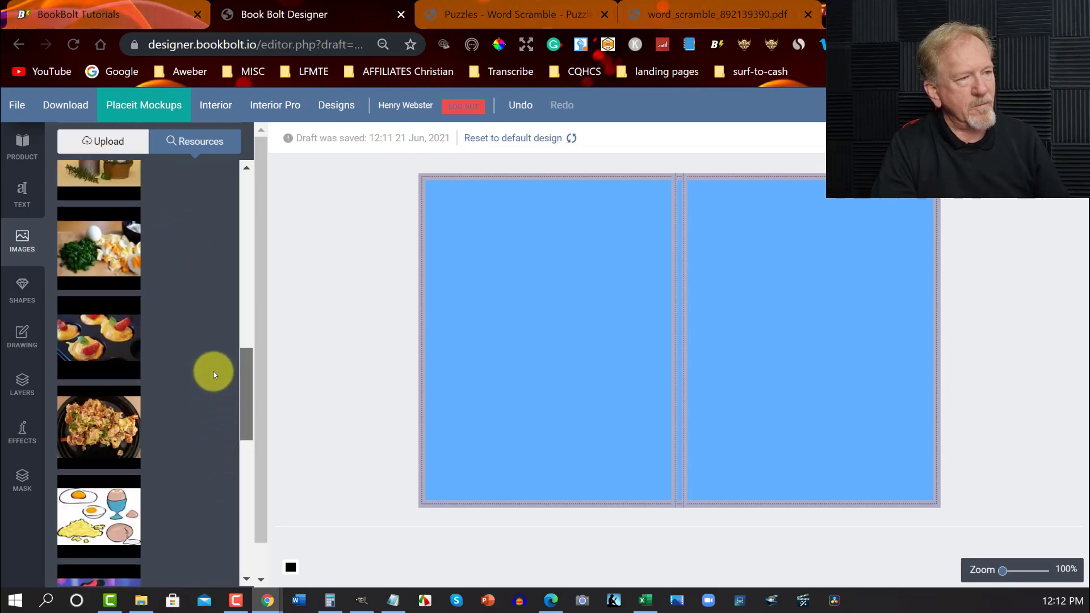
drag(246, 377, 256, 207)
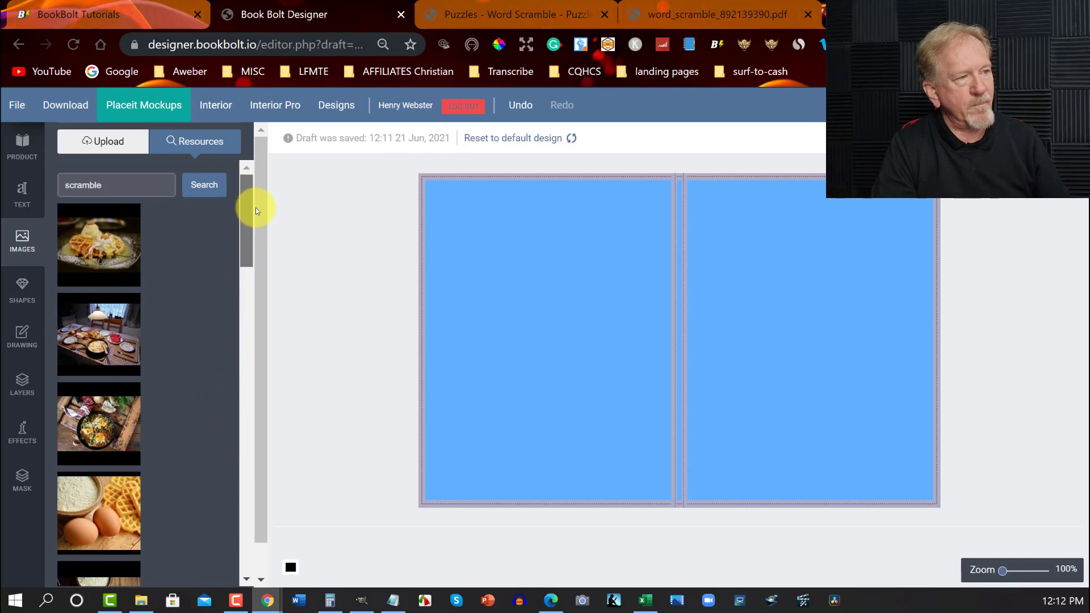
Step: Search the image resources for "word scramble"
click(66, 185)
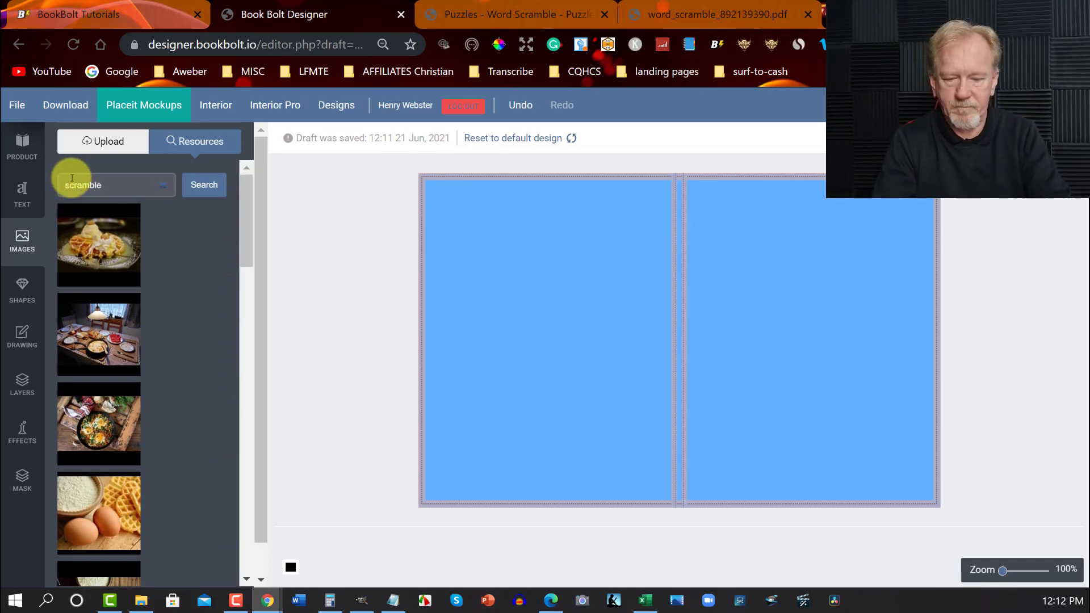
text(w)
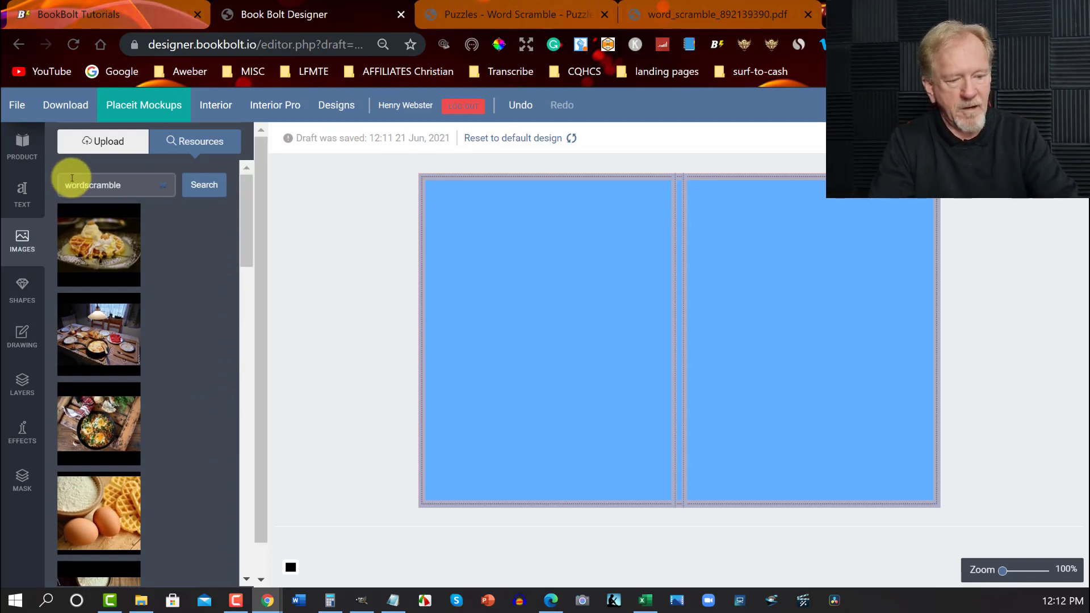
text(ord)
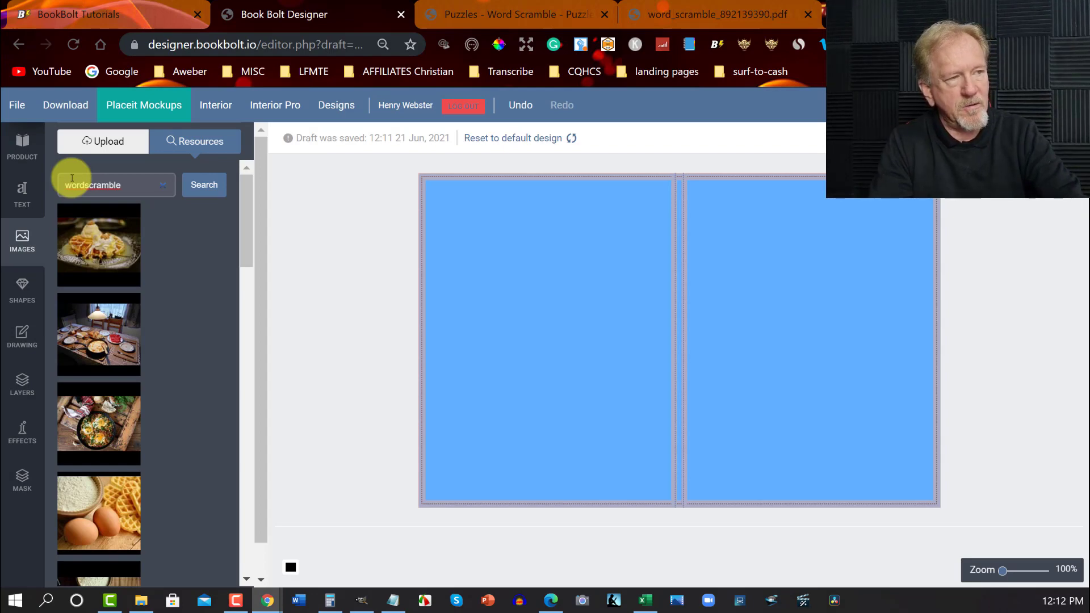
click(200, 188)
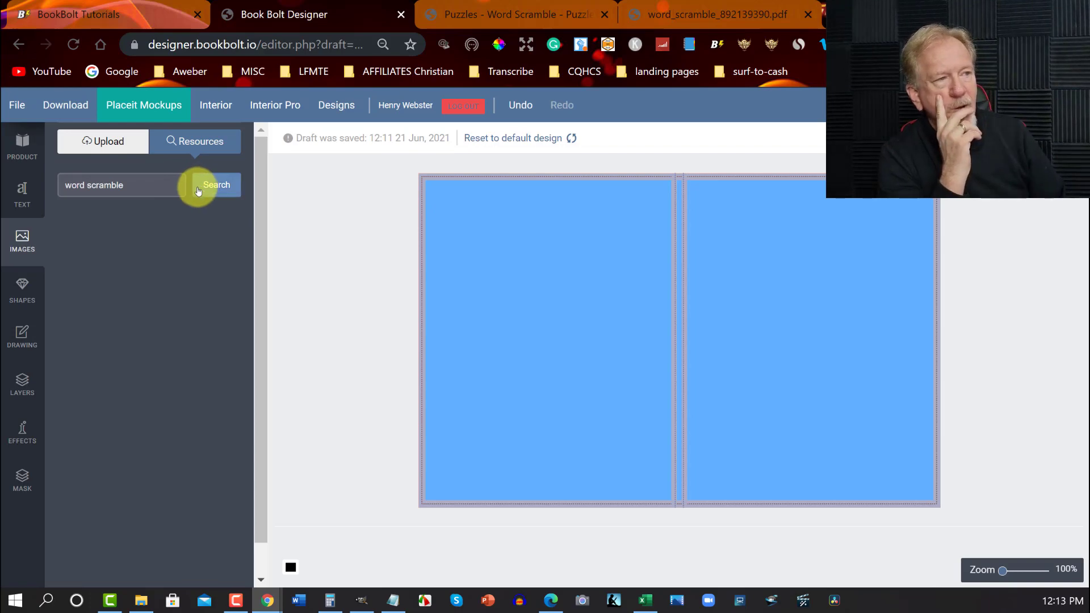
Step: Shorten the image search to "word" and look through all resulting pictures for a cover image
drag(133, 185, 87, 185)
key(BackSpace)
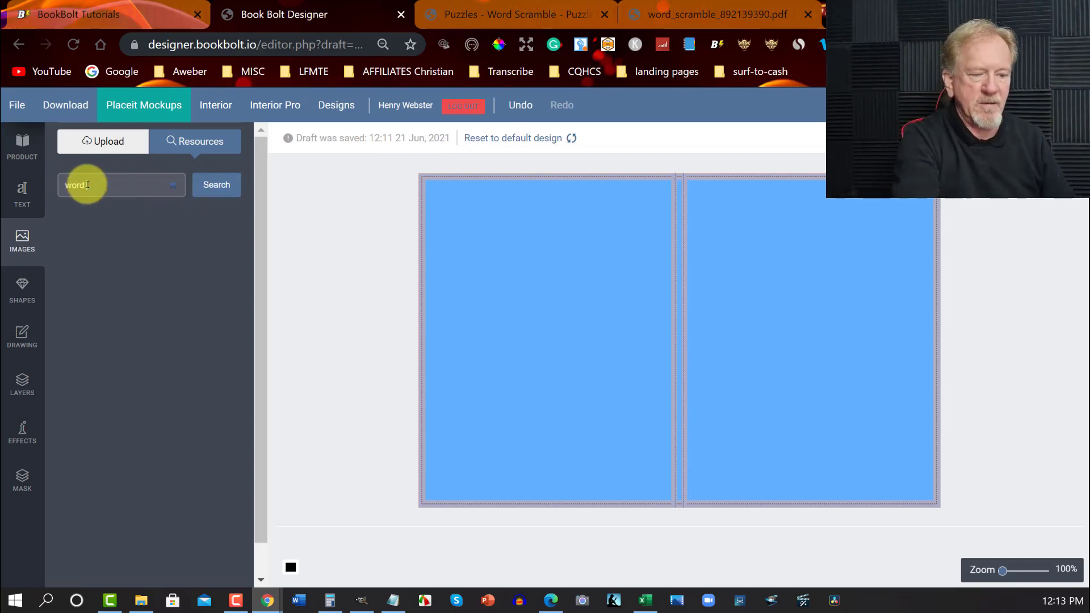
click(224, 190)
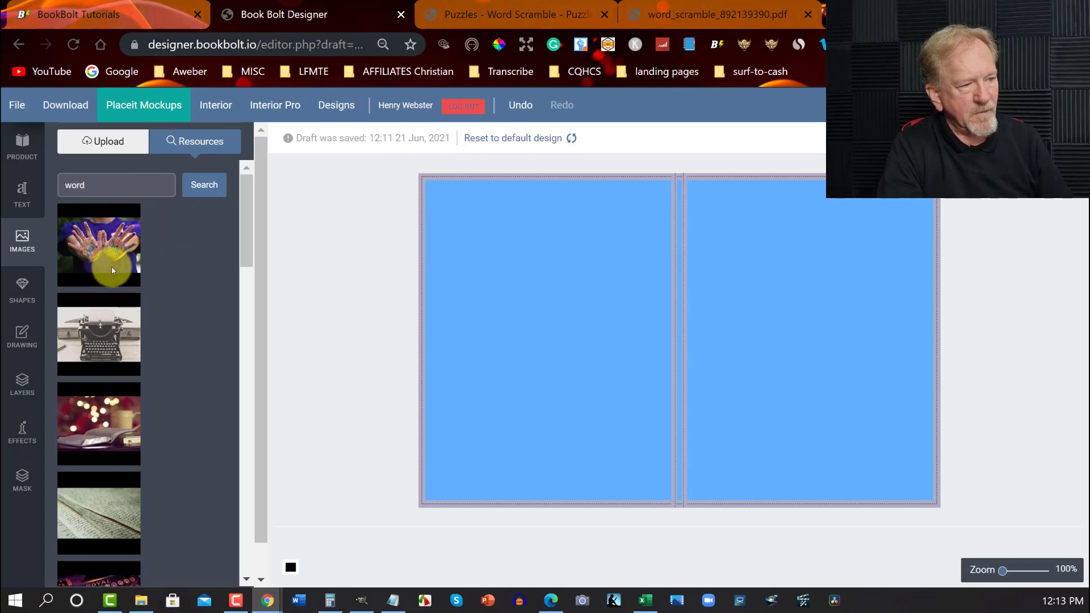
scroll(175, 285, down, 5)
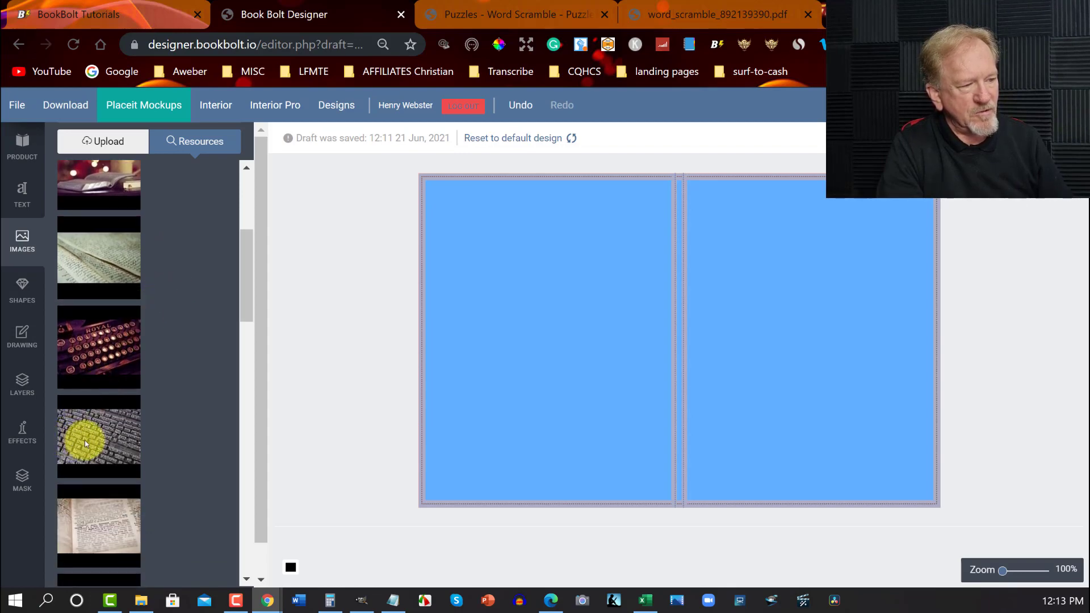
scroll(191, 364, down, 10)
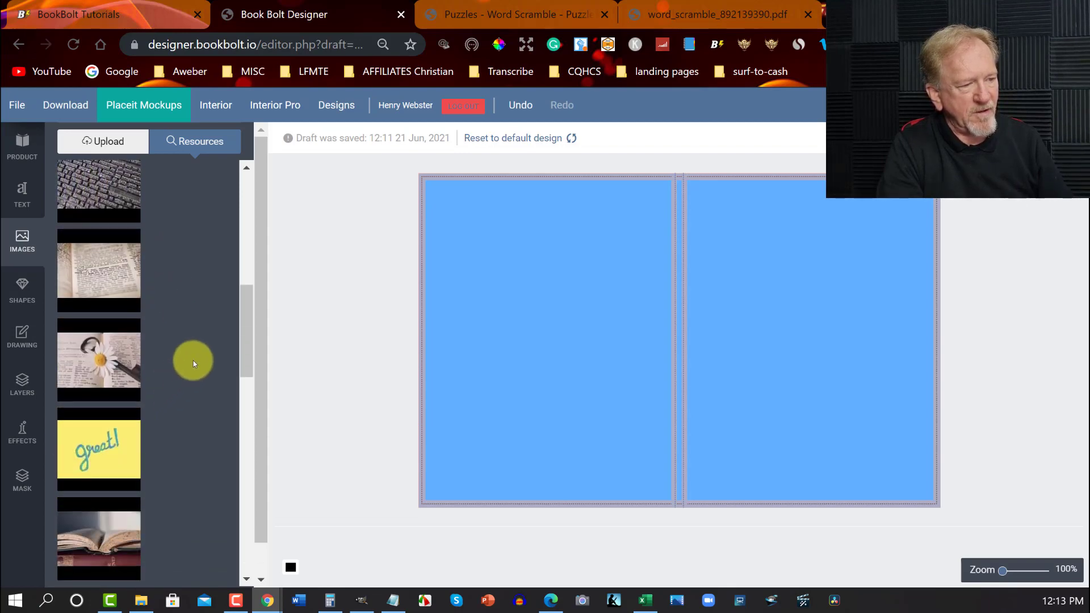
scroll(193, 364, down, 2)
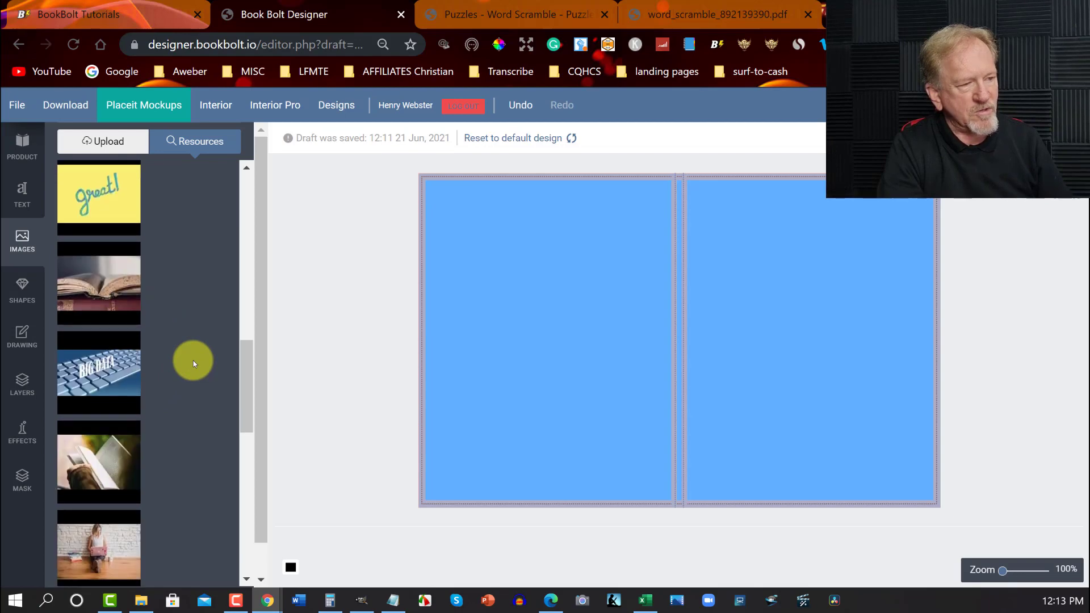
scroll(193, 363, down, 6)
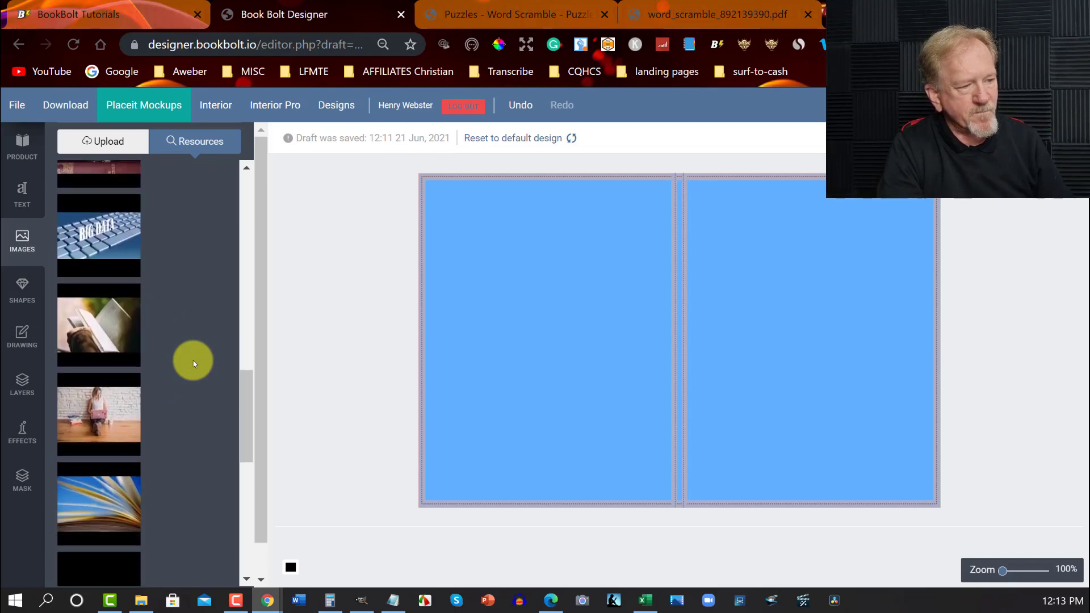
scroll(193, 360, down, 6)
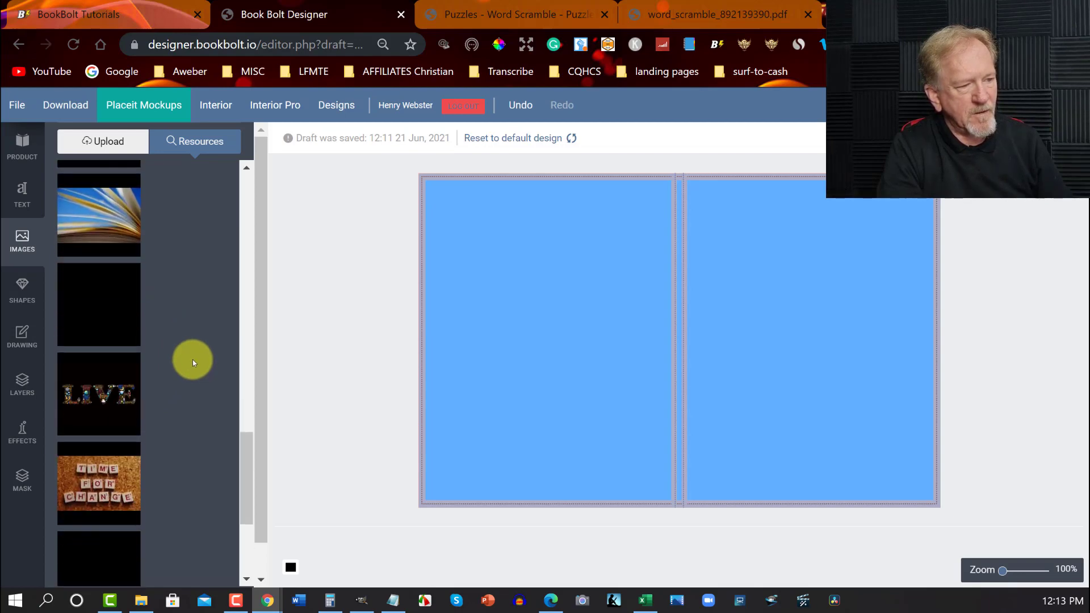
scroll(192, 360, down, 5)
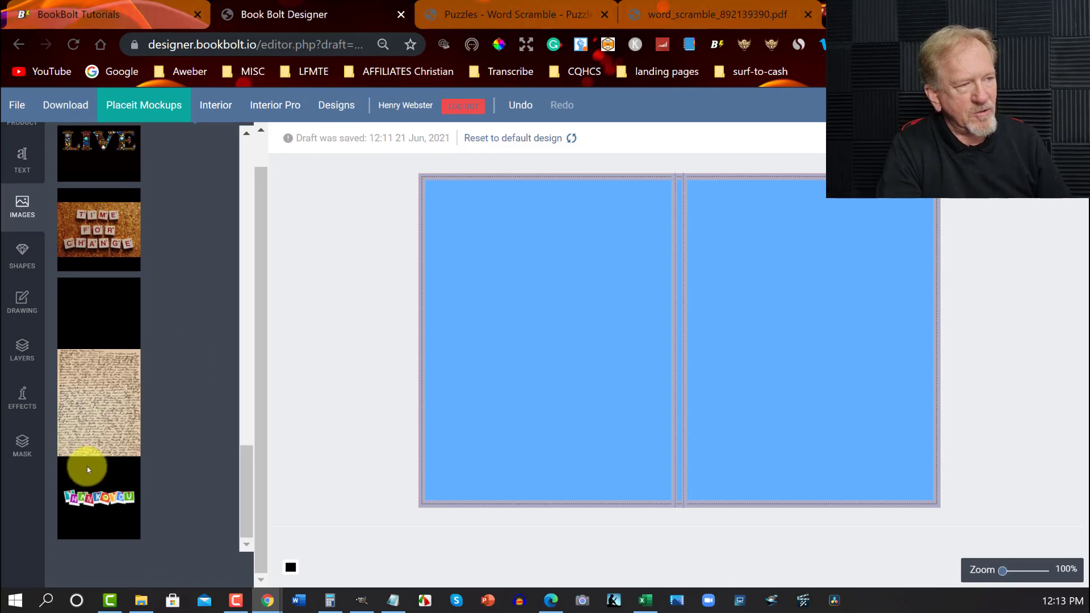
scroll(67, 432, up, 10)
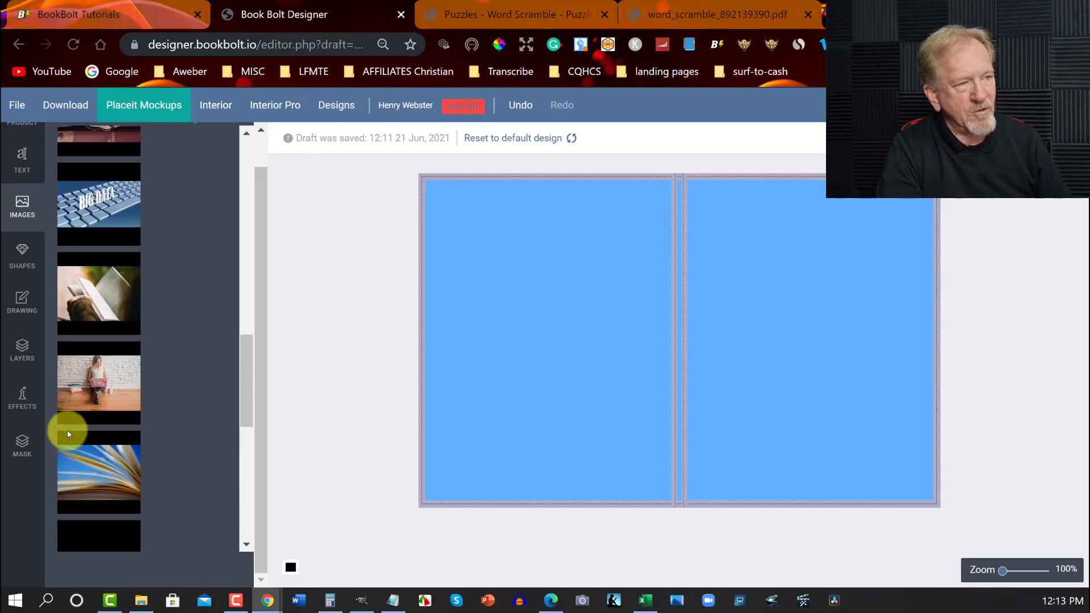
scroll(68, 435, up, 8)
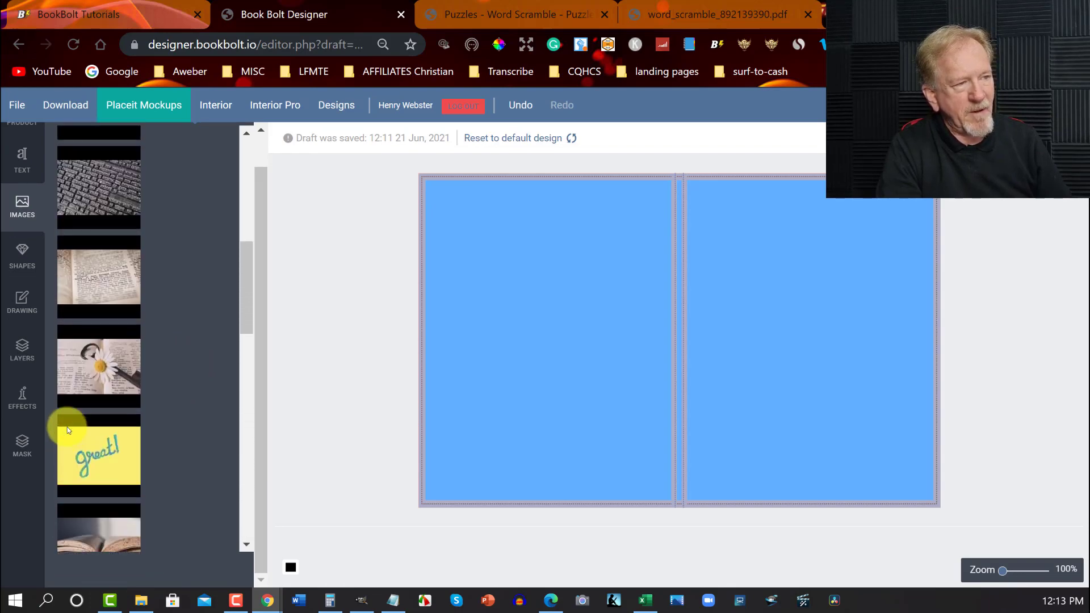
scroll(67, 427, up, 3)
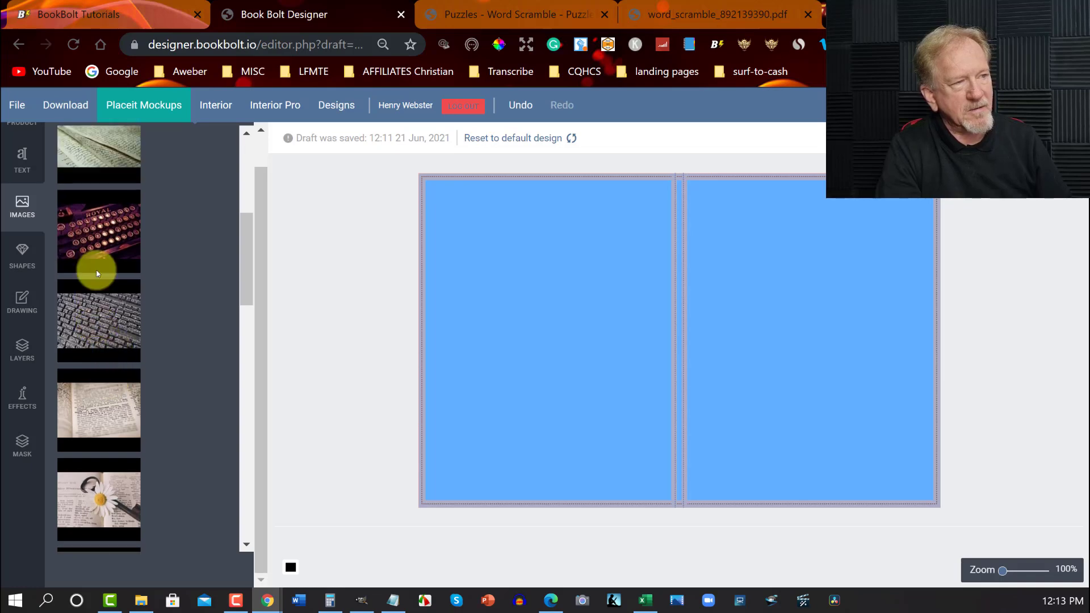
scroll(96, 274, up, 5)
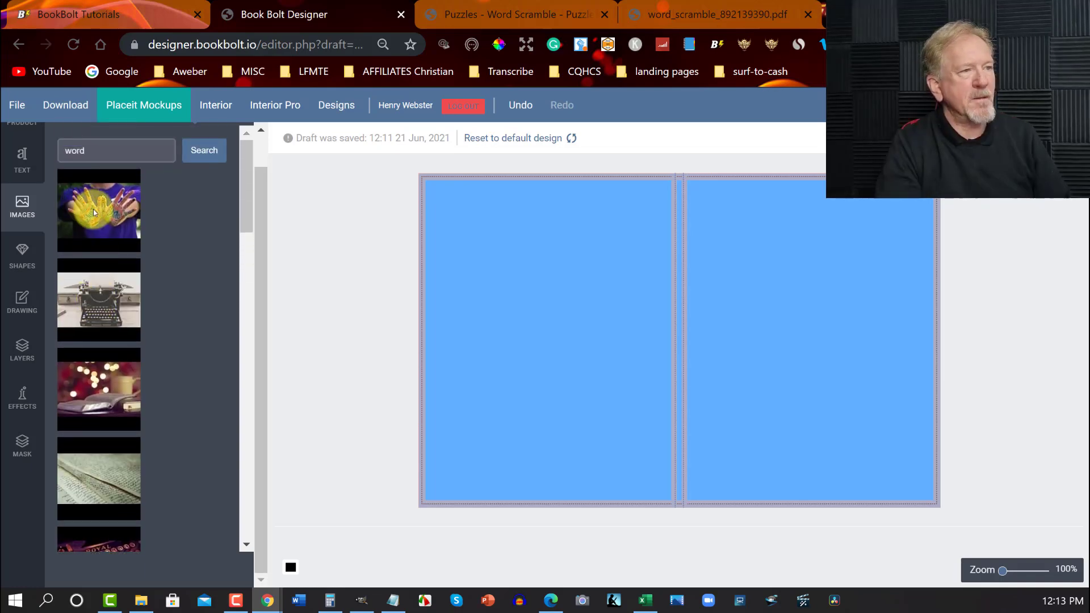
Step: Add the picture of two hands covered in written words, enlarge it to cover the whole cover, and shift it so both hands fit
click(93, 212)
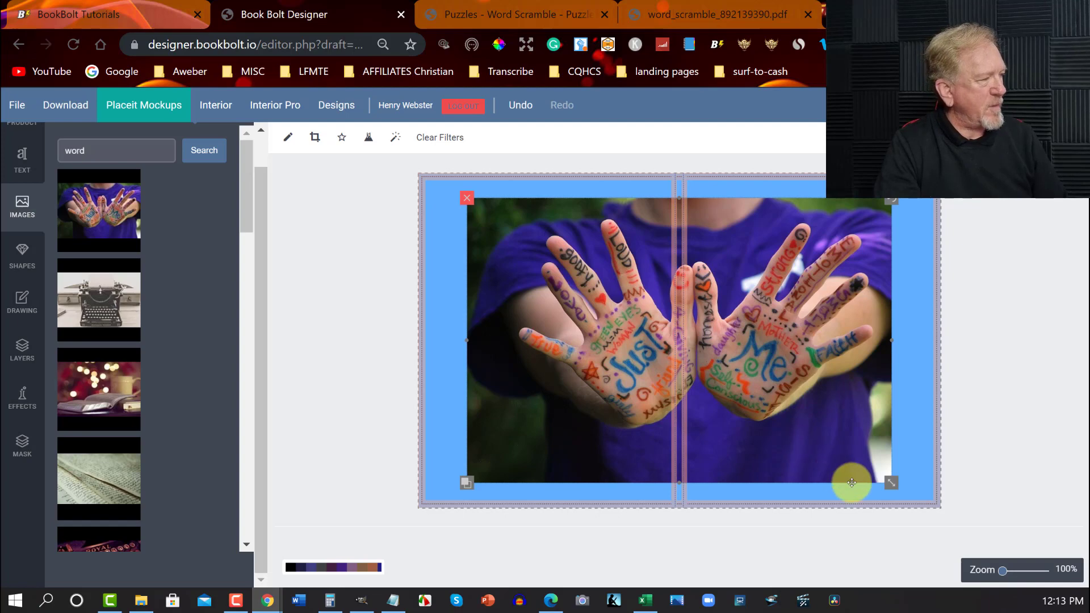
drag(891, 482, 972, 537)
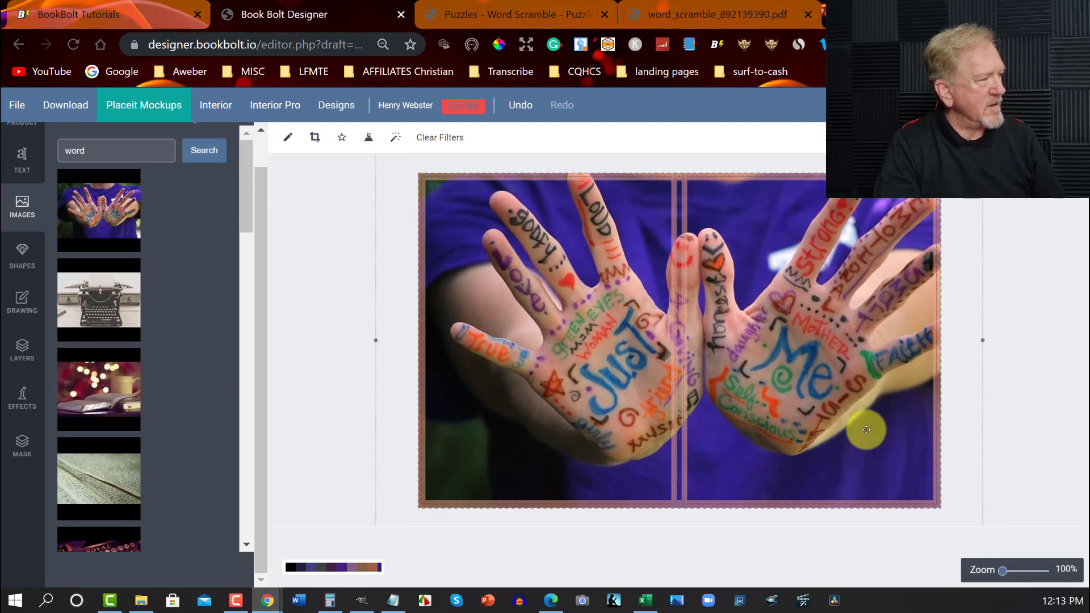
drag(863, 428, 845, 455)
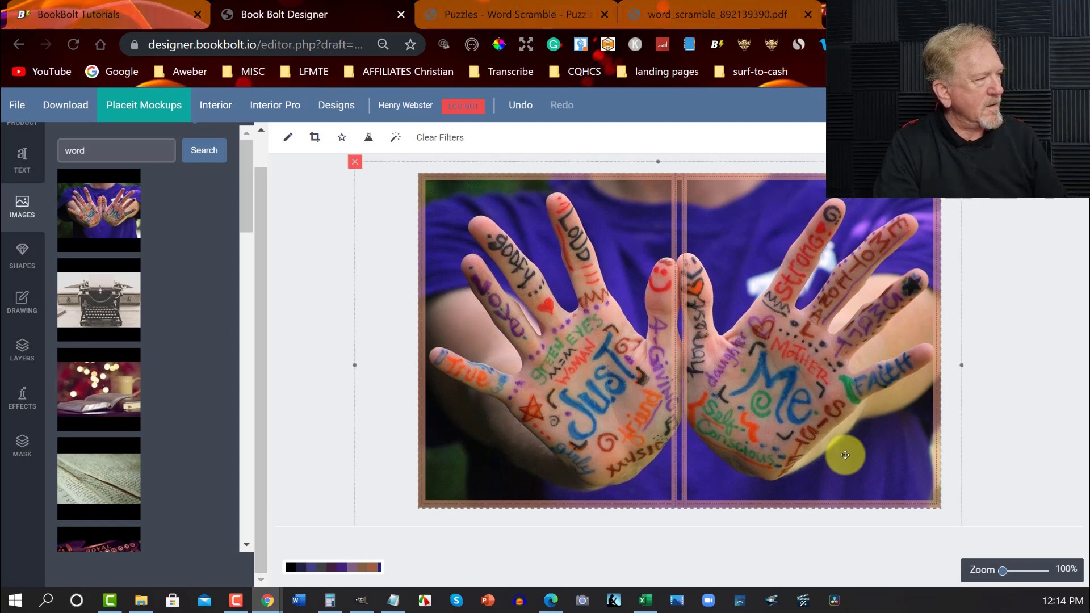
Step: Add a text object in the Spirax font to the cover and select its placeholder text for replacement
click(23, 161)
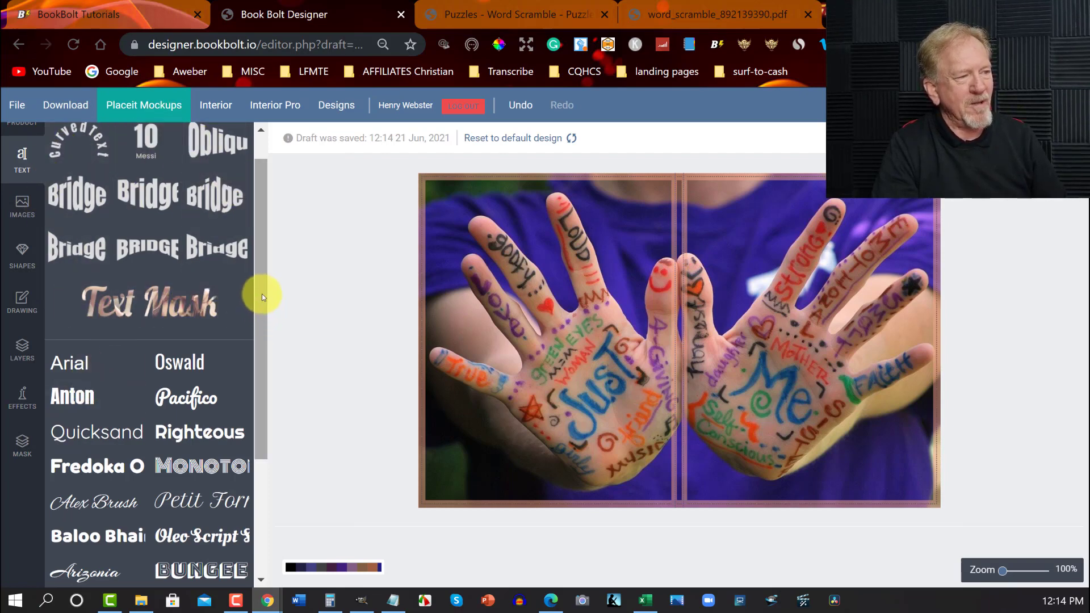
drag(261, 294, 264, 419)
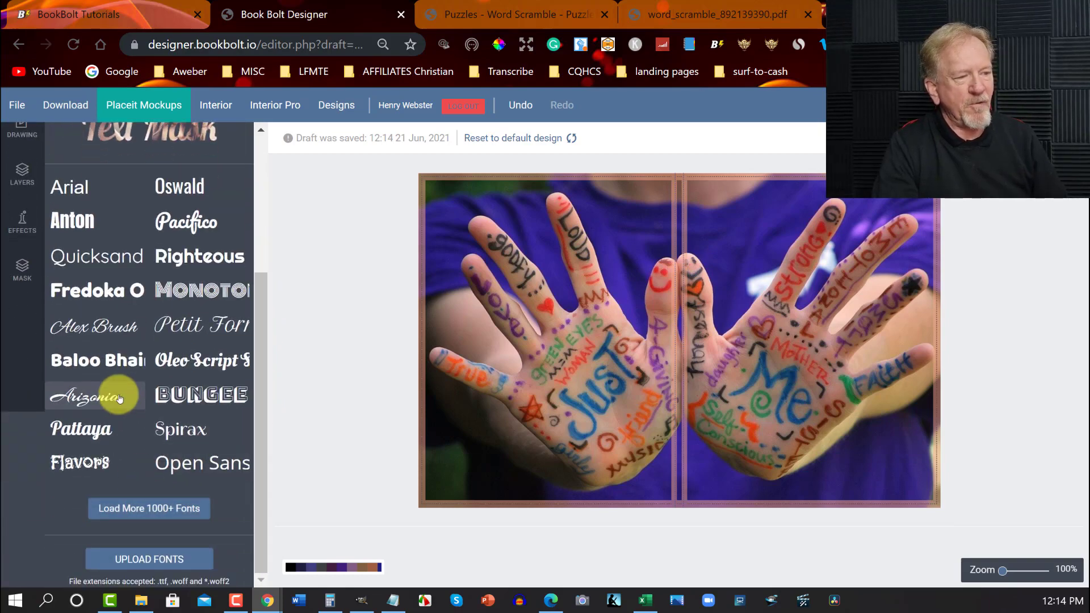
click(182, 426)
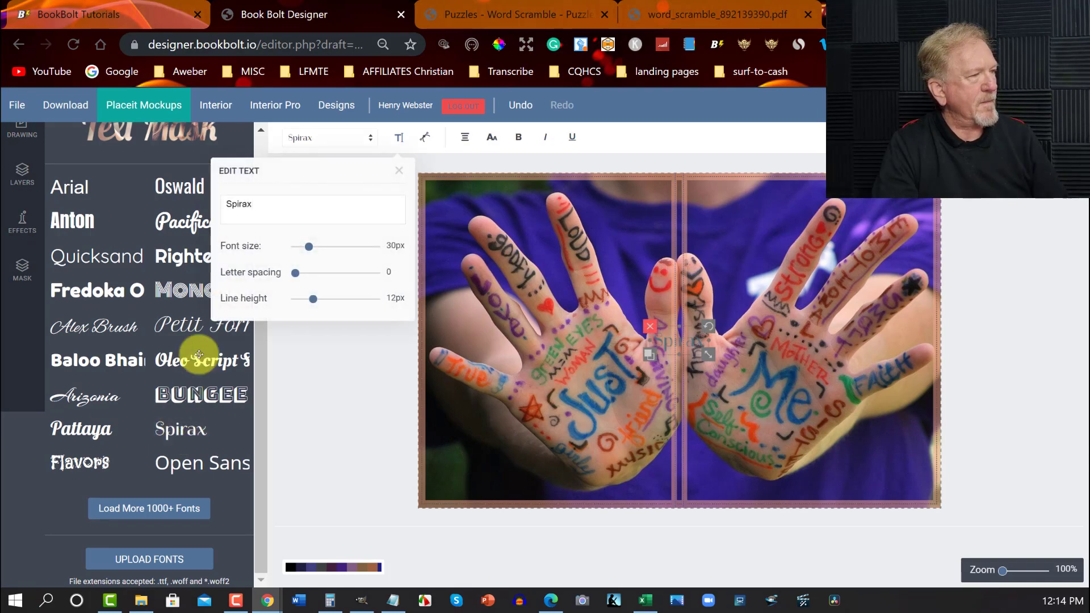
drag(257, 205, 210, 200)
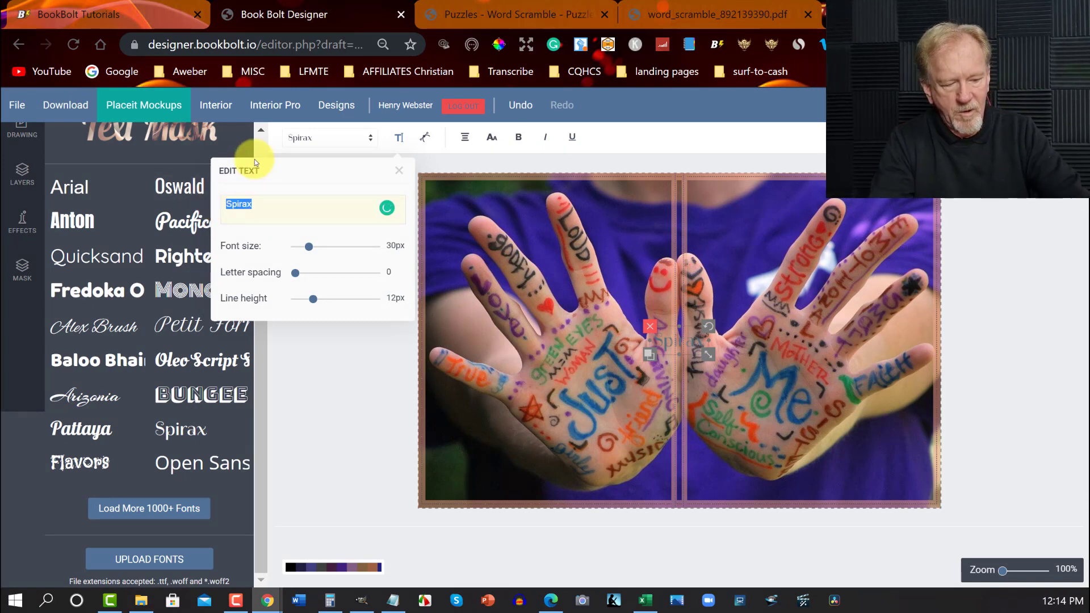
text(120)
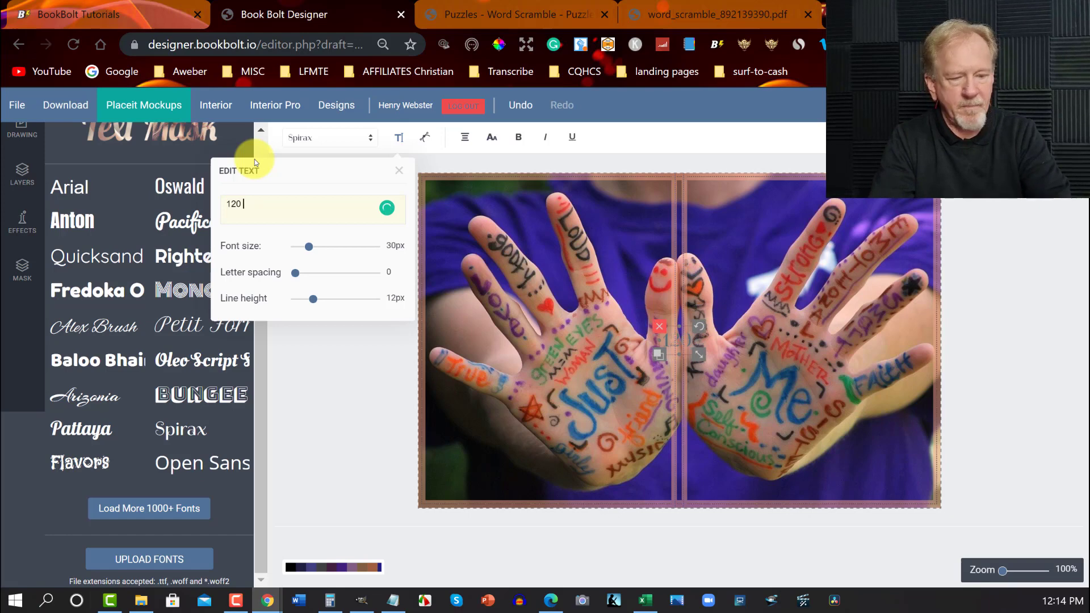
key(BackSpace)
key(BackSpace)
key(BackSpace)
key(BackSpace)
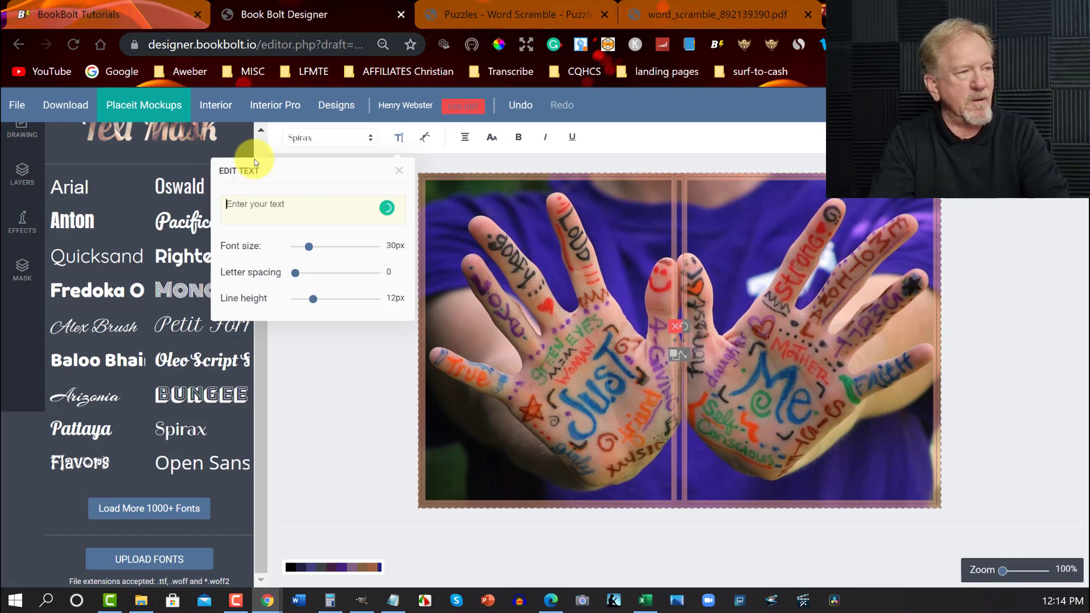
Step: Enter the cover title "60 Word Scramble Puzzles" with "With Solutions" on a second line
text(60)
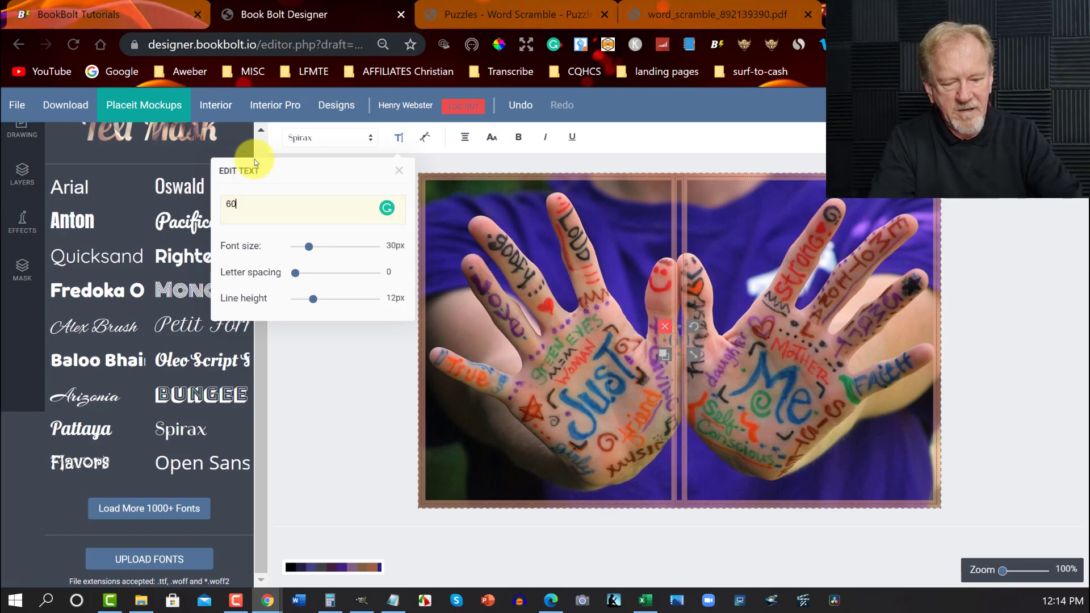
text( Wor)
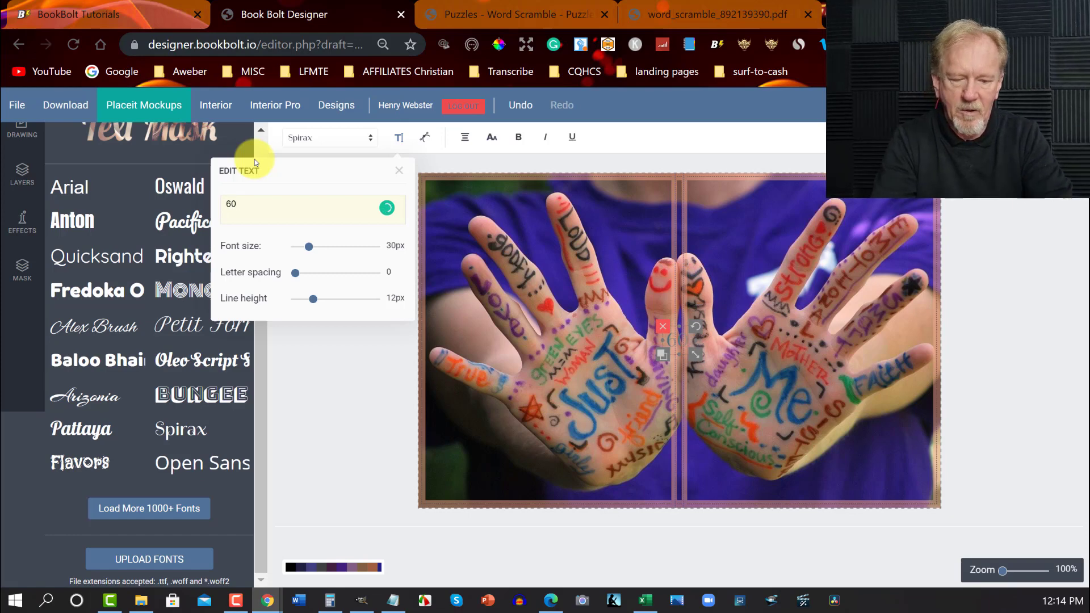
text(d)
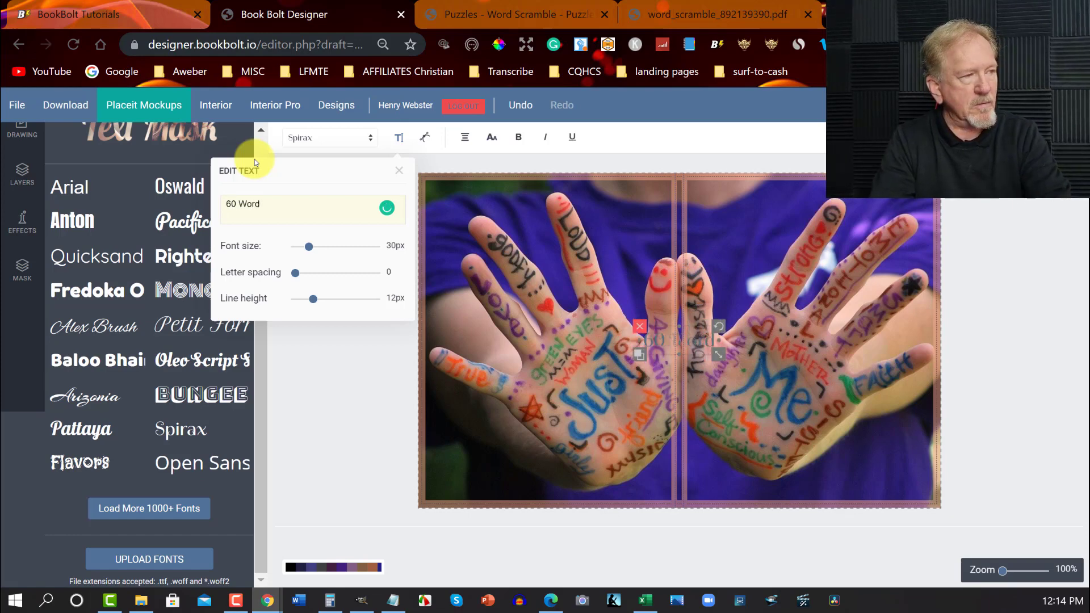
text( Sc)
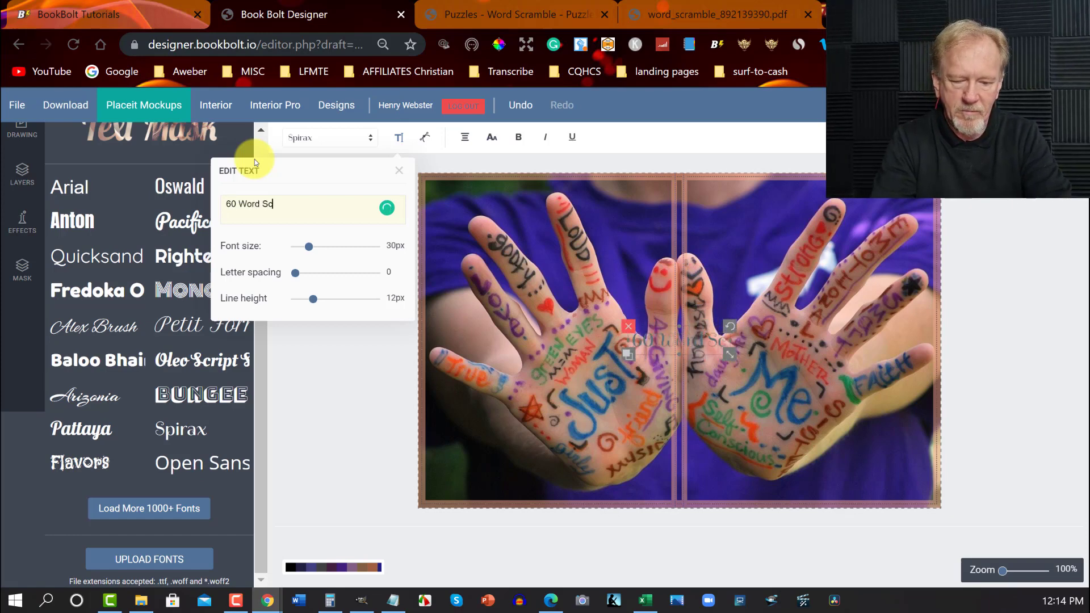
text(ramble )
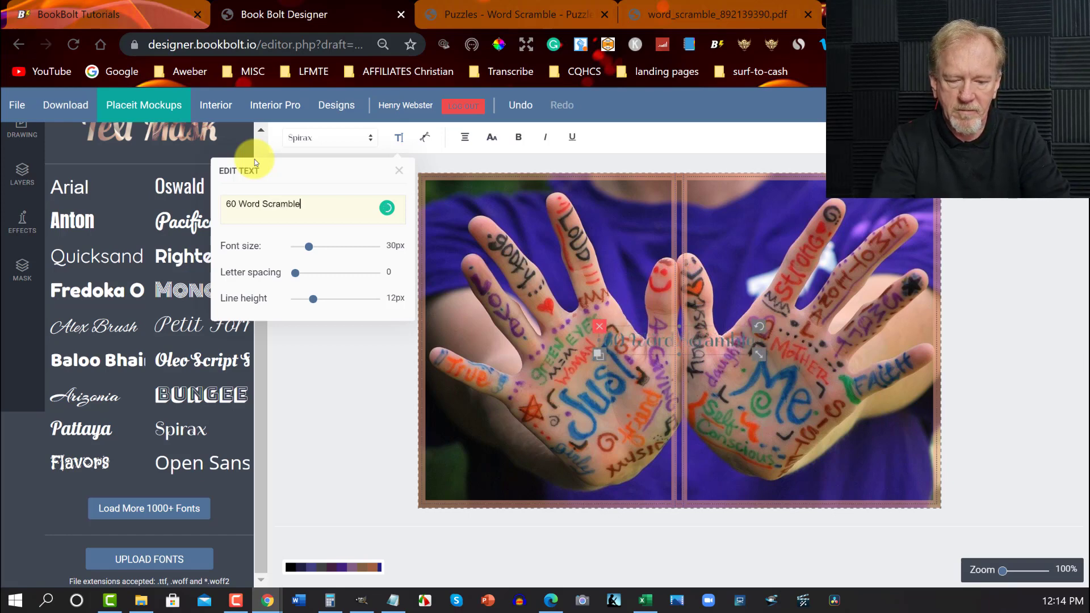
text(Pu)
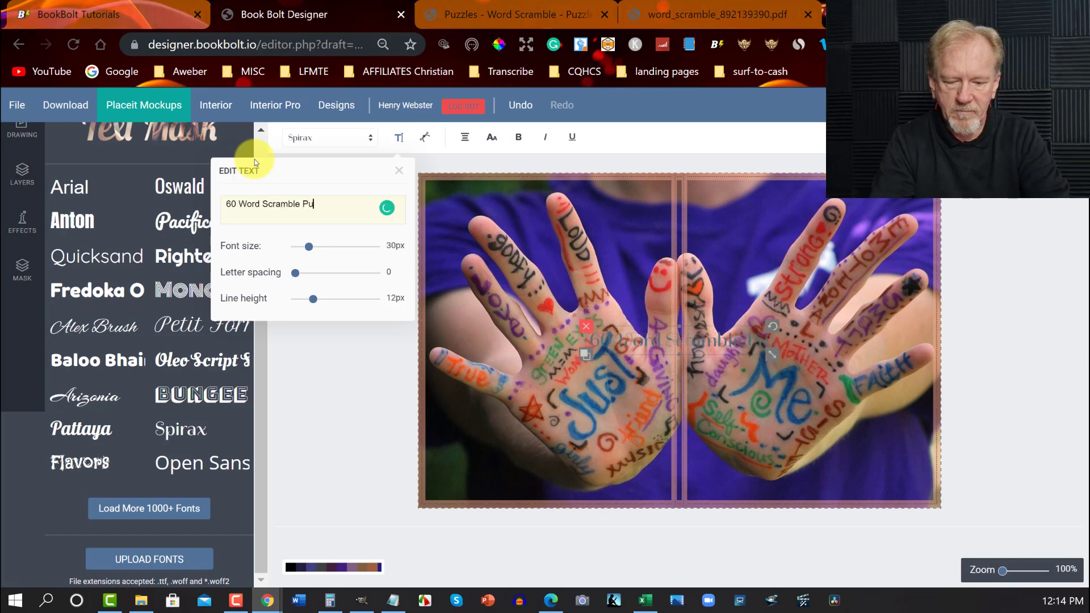
text(zzles)
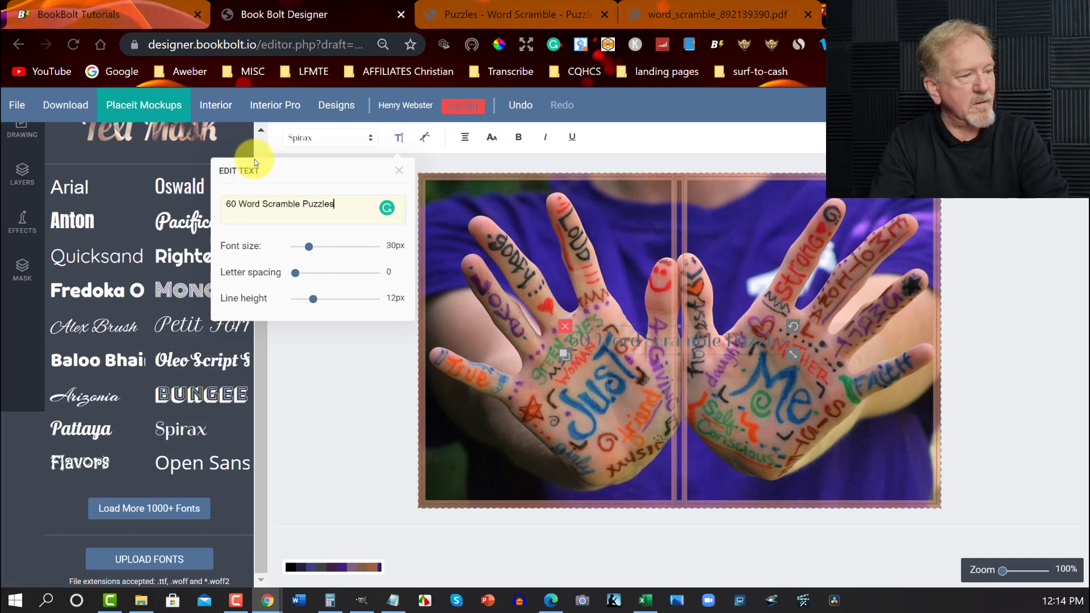
key(Return)
text(Wi)
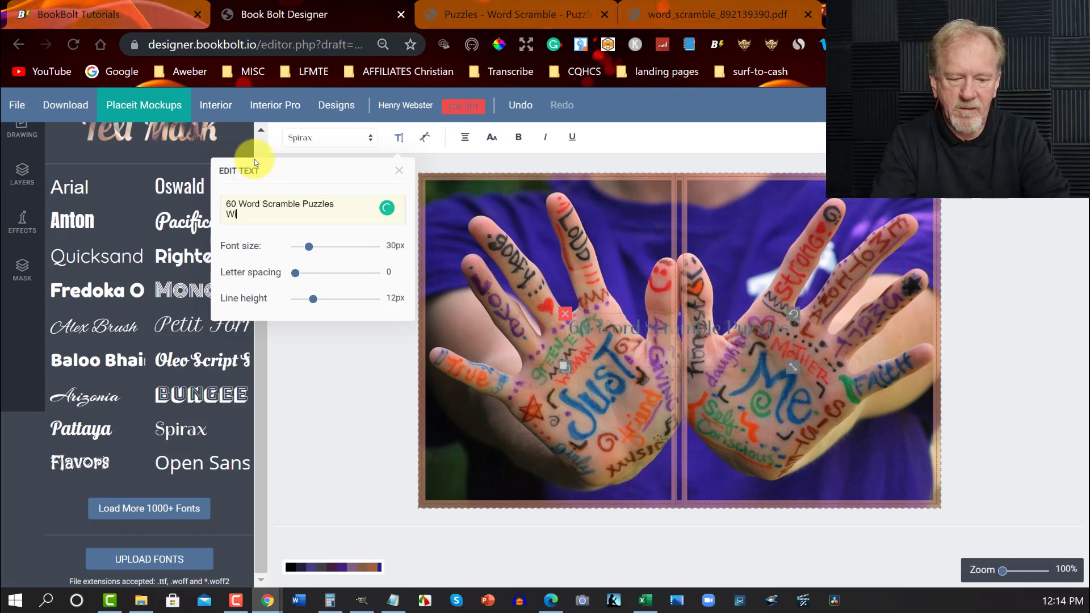
text(th Sol)
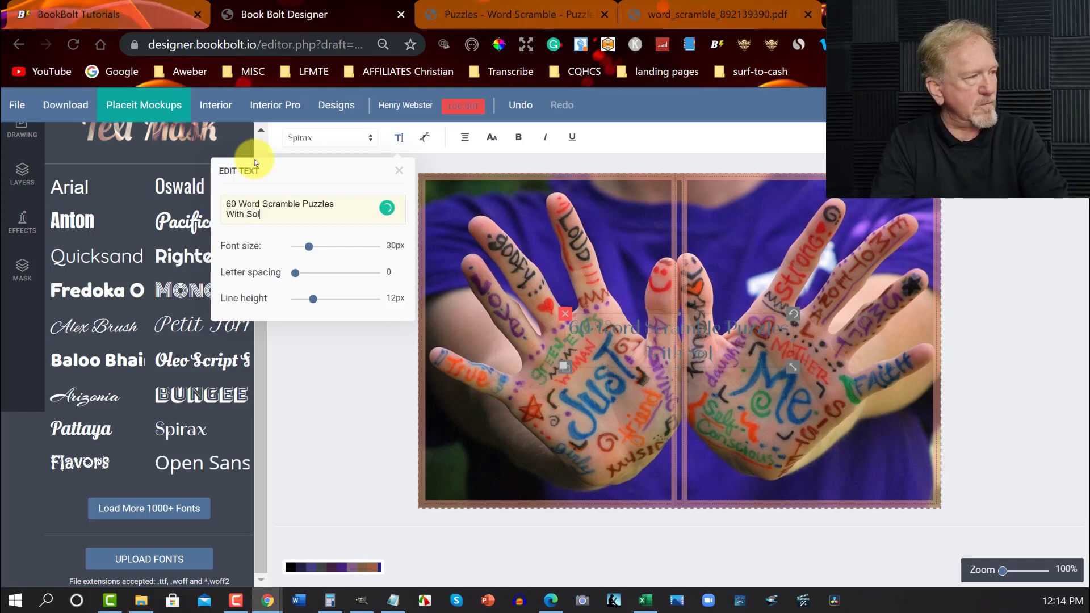
text(utions)
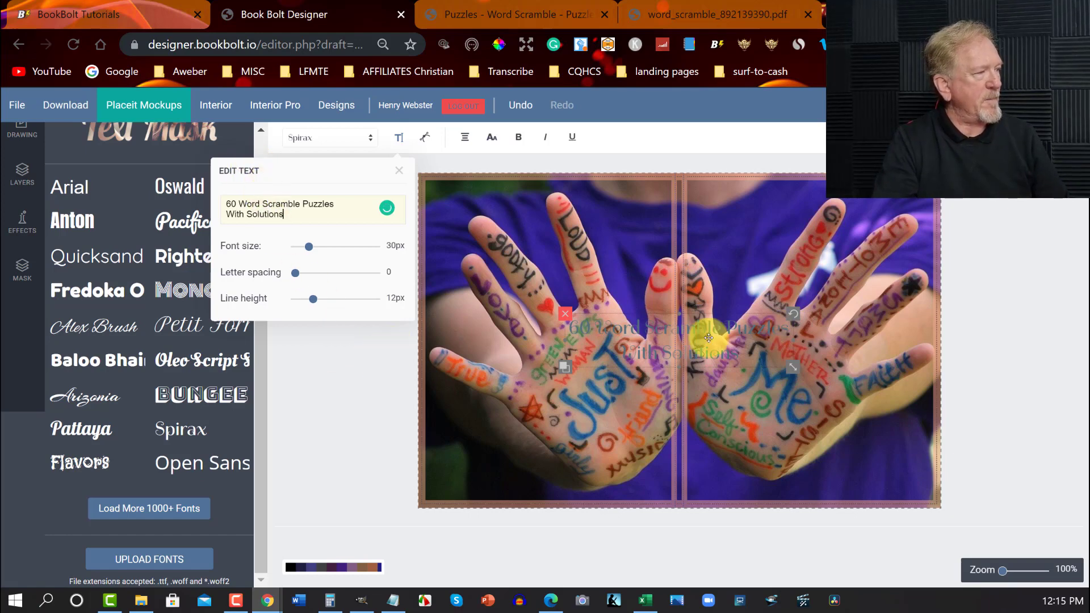
Step: Move the title text onto the back cover and add the solid ribbon banner shape to the cover
drag(651, 340, 530, 337)
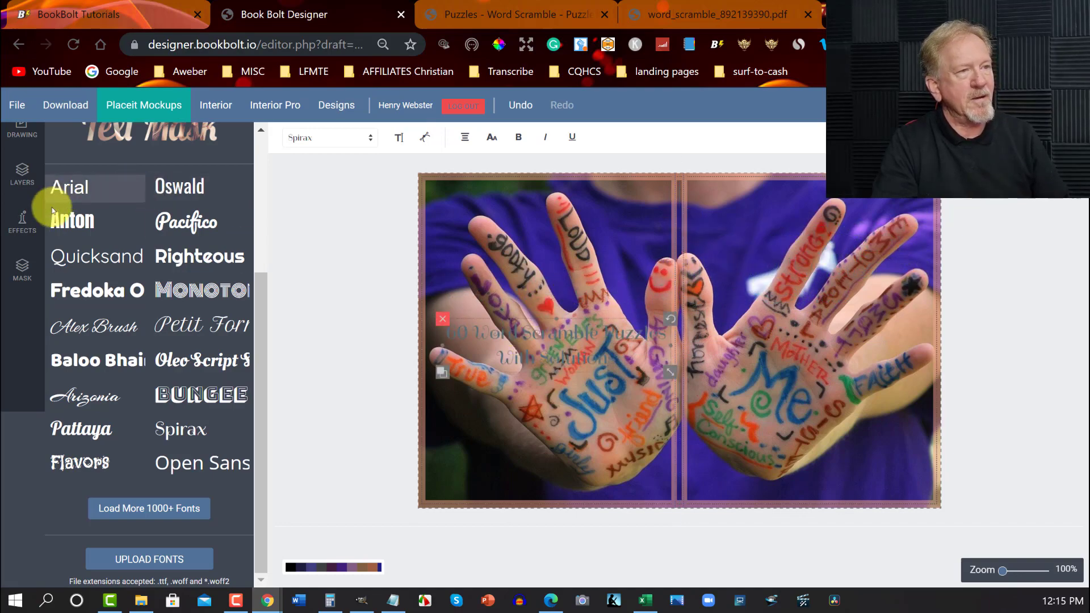
scroll(34, 216, up, 3)
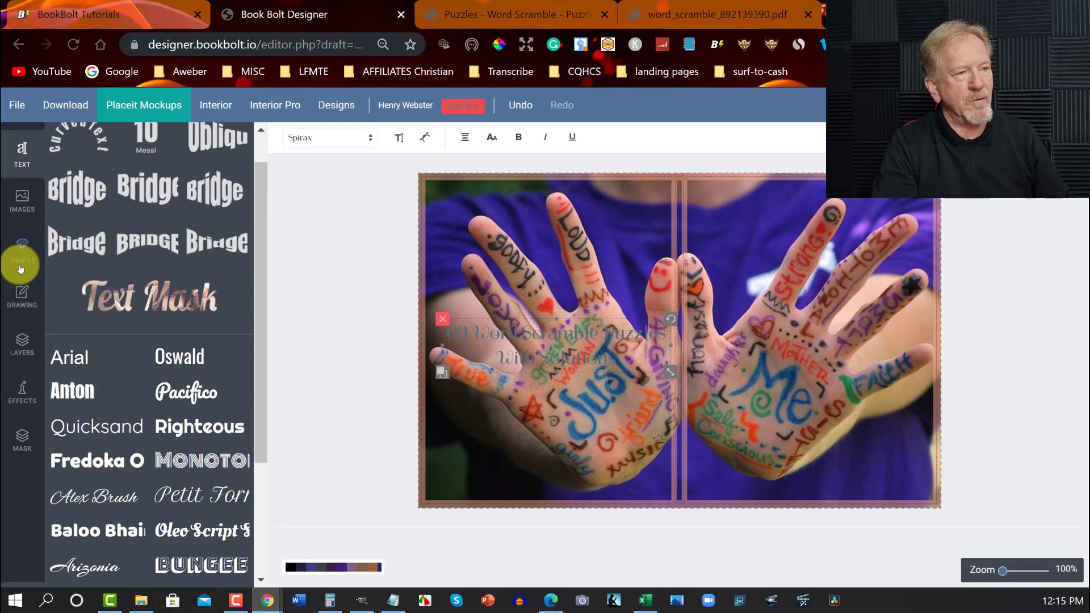
scroll(23, 285, up, 1)
click(22, 285)
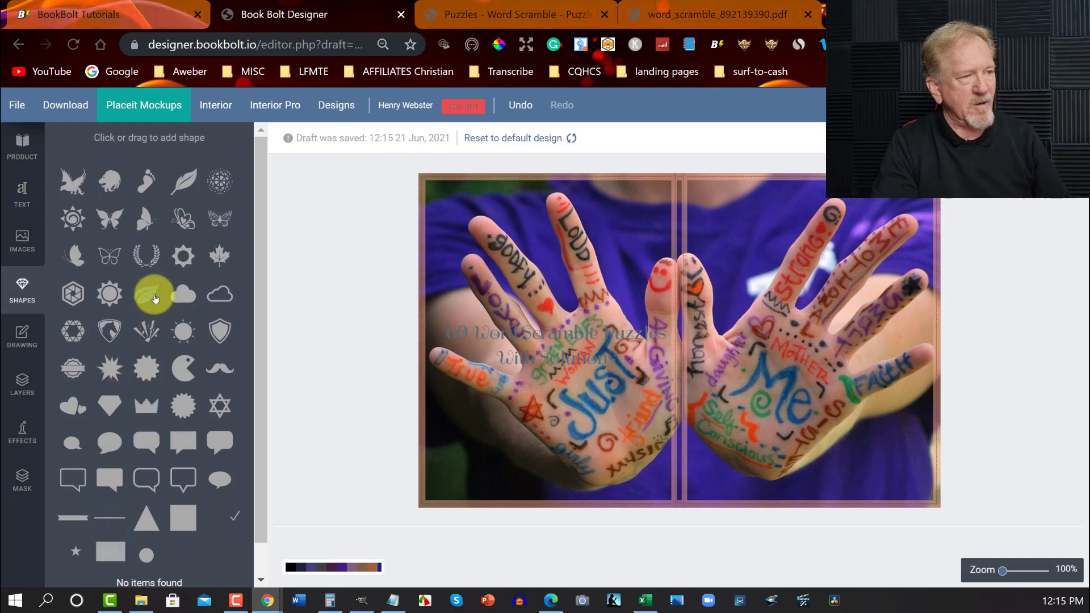
scroll(159, 238, down, 1)
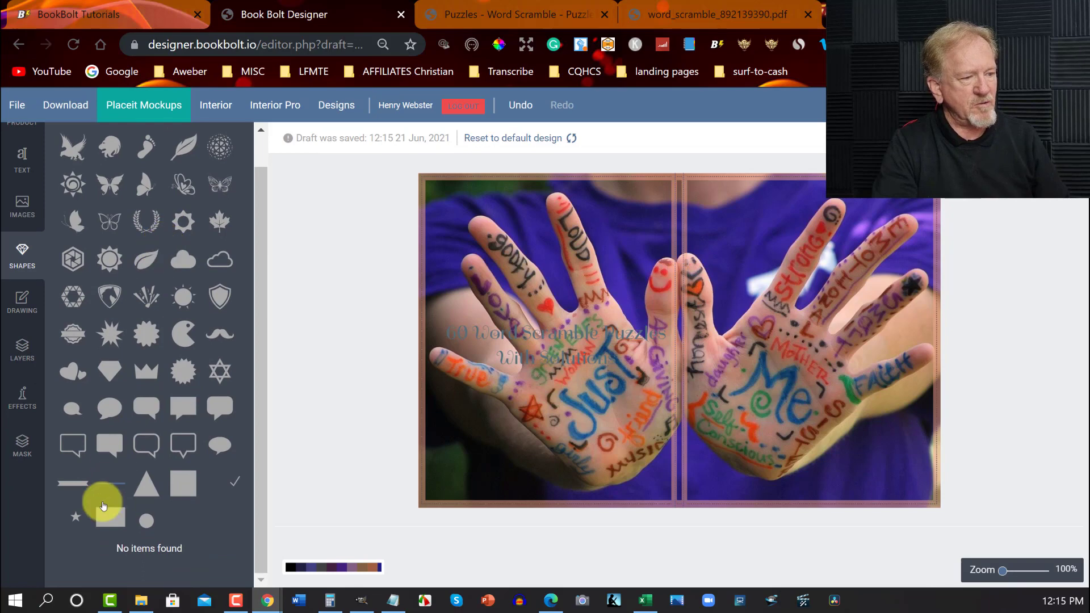
click(71, 484)
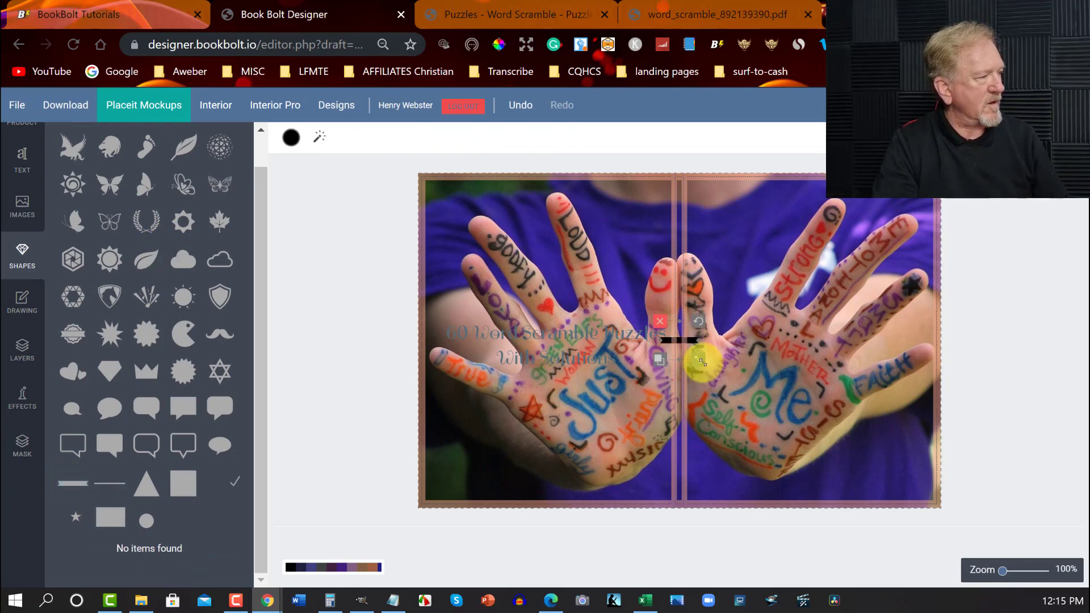
Step: Enlarge the ribbon banner, place it across the upper front cover, and fill it with white (#ffffff)
drag(702, 361, 780, 449)
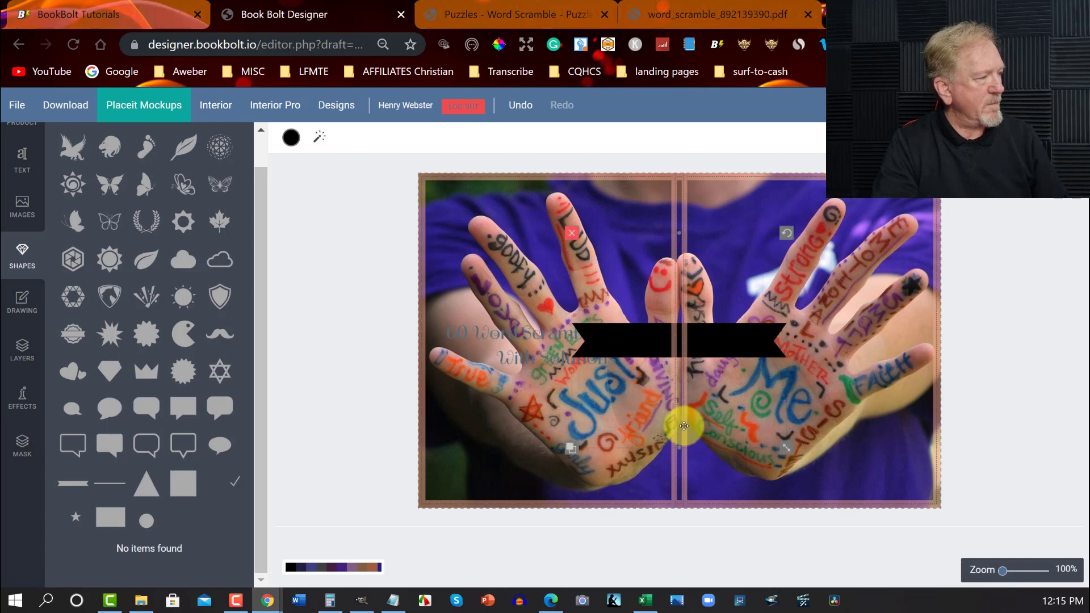
drag(683, 426, 665, 555)
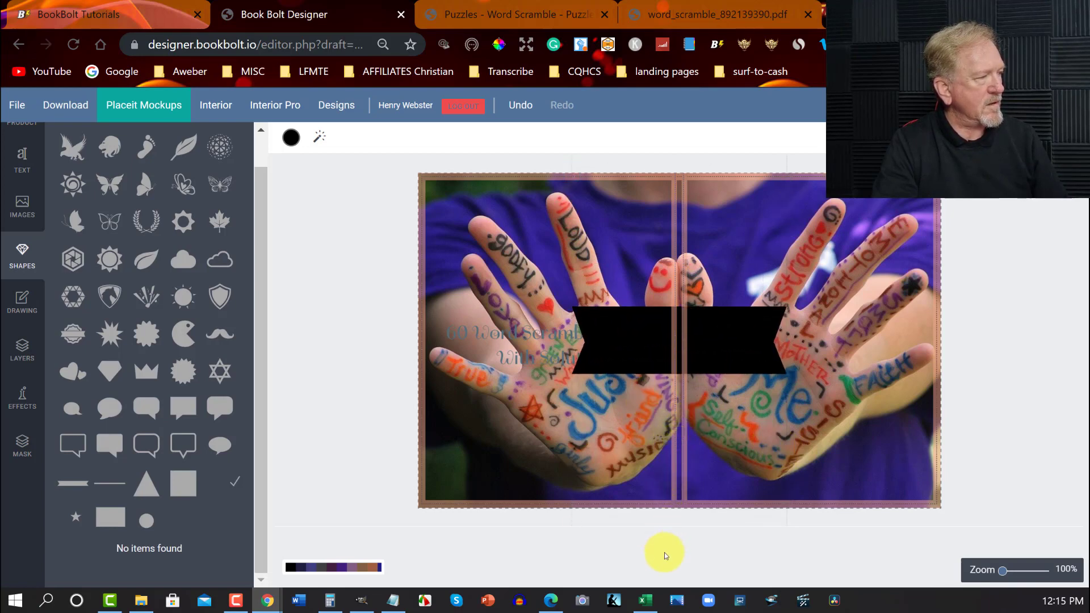
drag(668, 341, 805, 259)
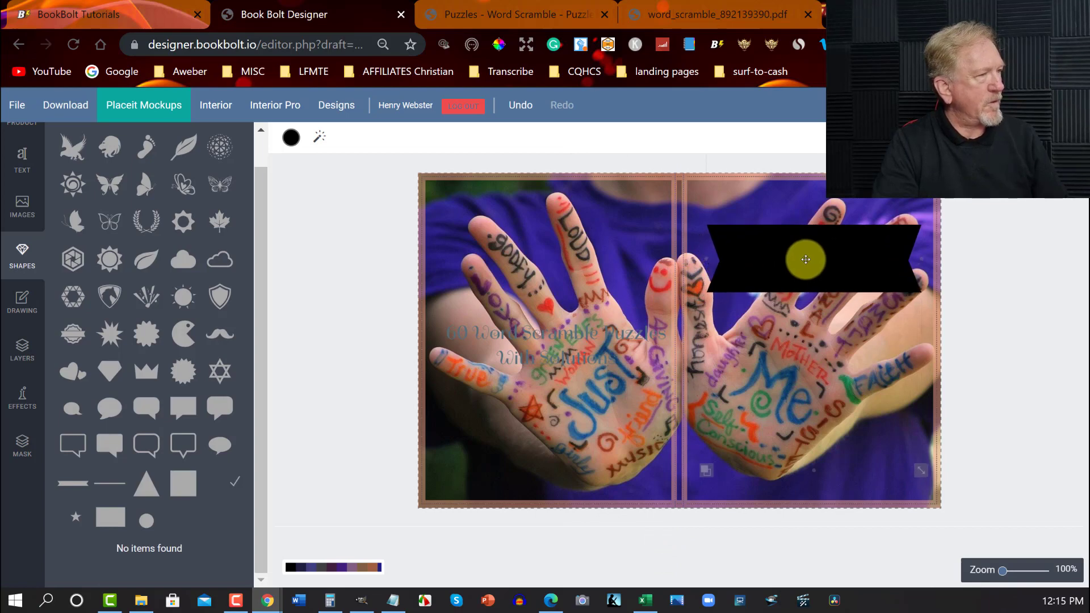
click(292, 137)
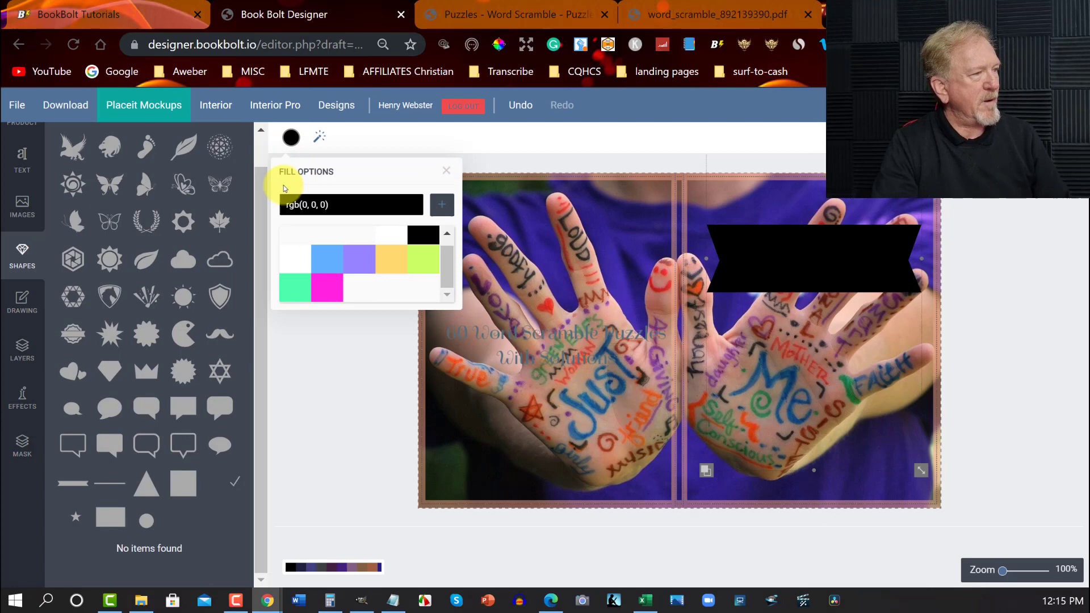
click(292, 252)
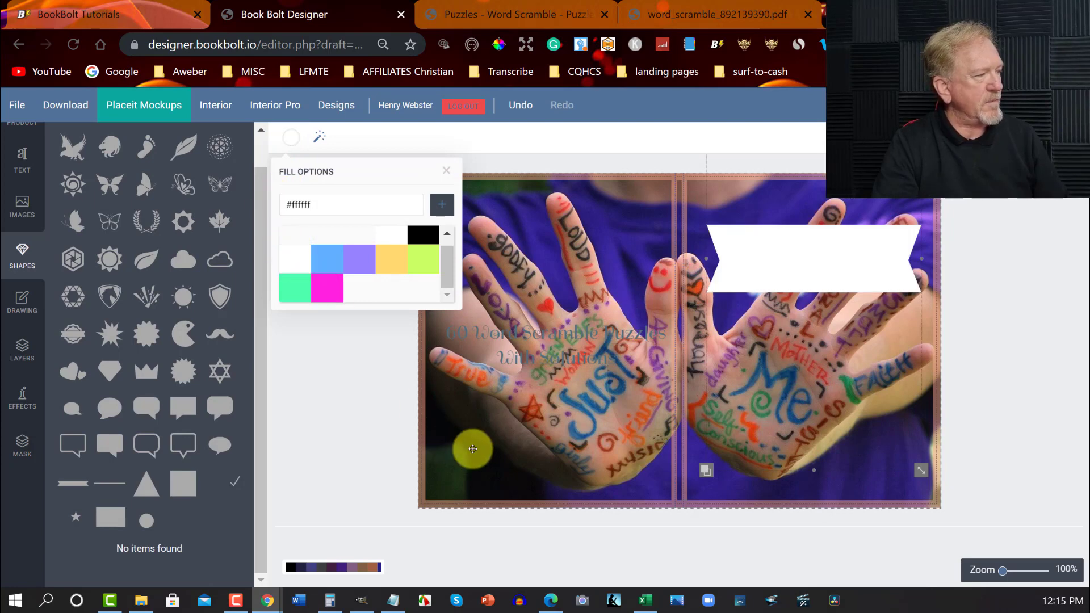
Step: Bring the title text forward in the layer order and place it on the white banner
click(528, 343)
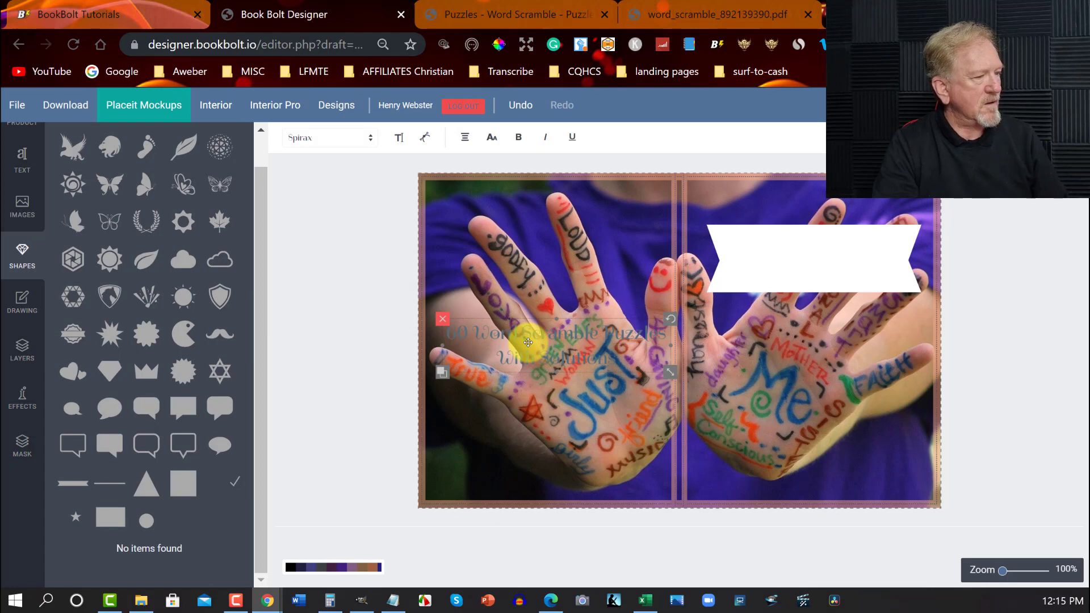
drag(528, 342, 535, 299)
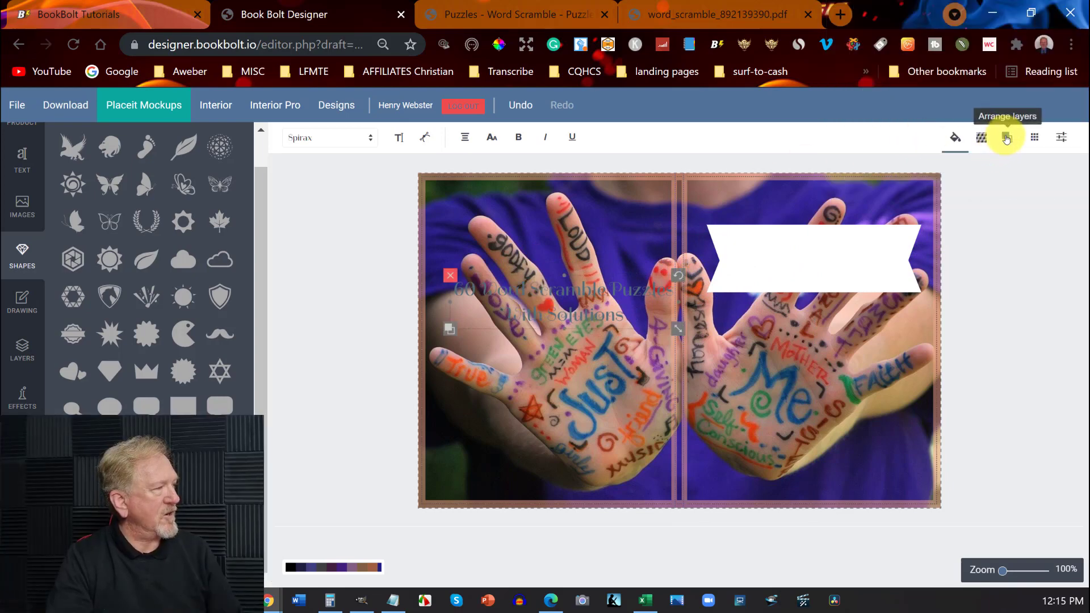
click(1006, 138)
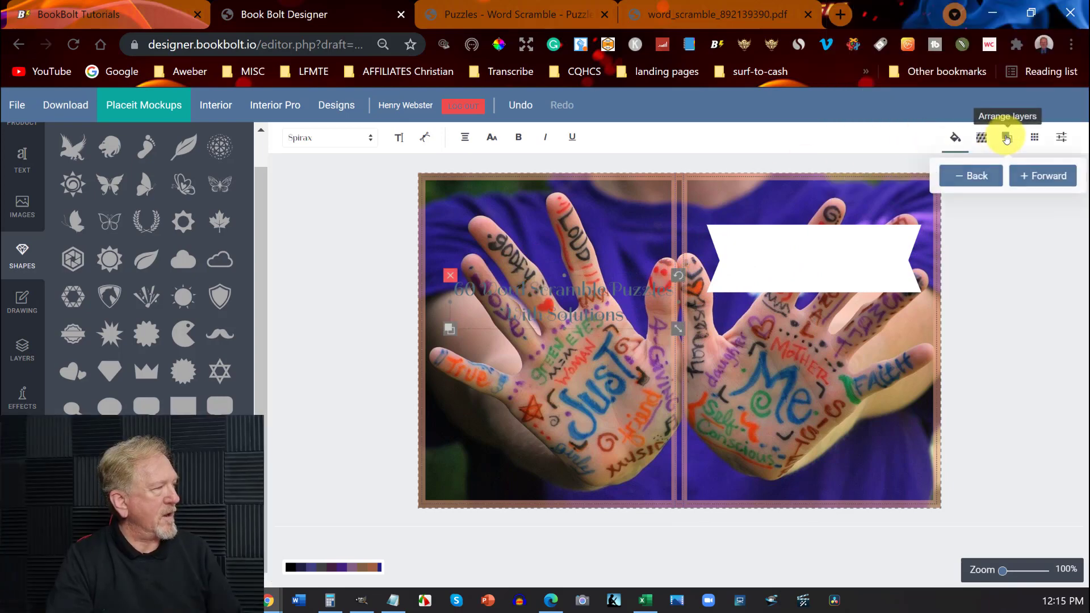
click(1045, 176)
drag(554, 311, 804, 267)
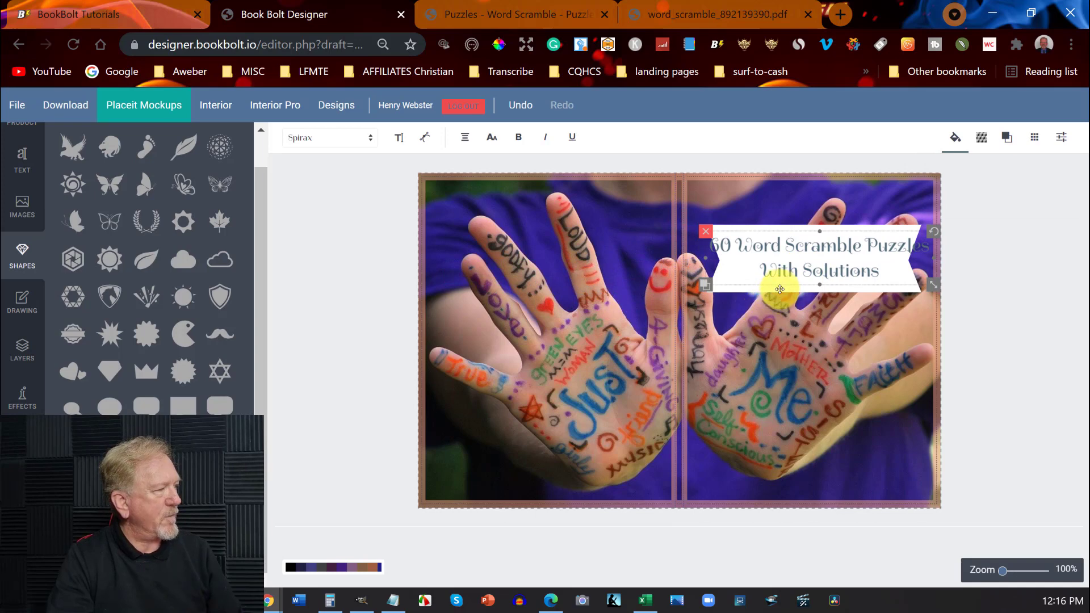
Step: Widen the white banner to extend past the title on both sides while staying within the front cover's width
click(779, 289)
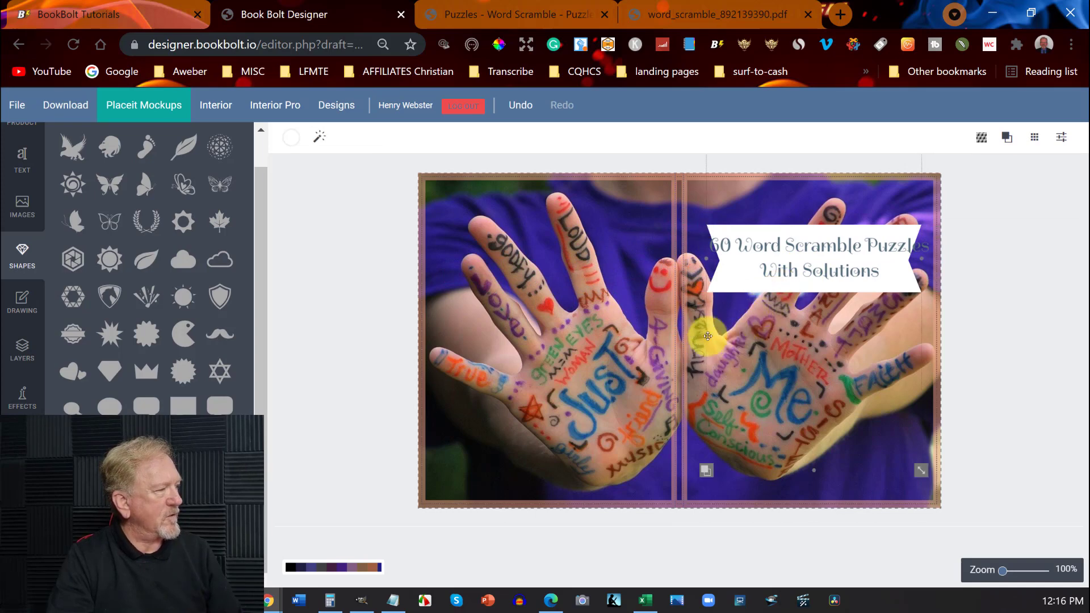
drag(705, 258, 681, 259)
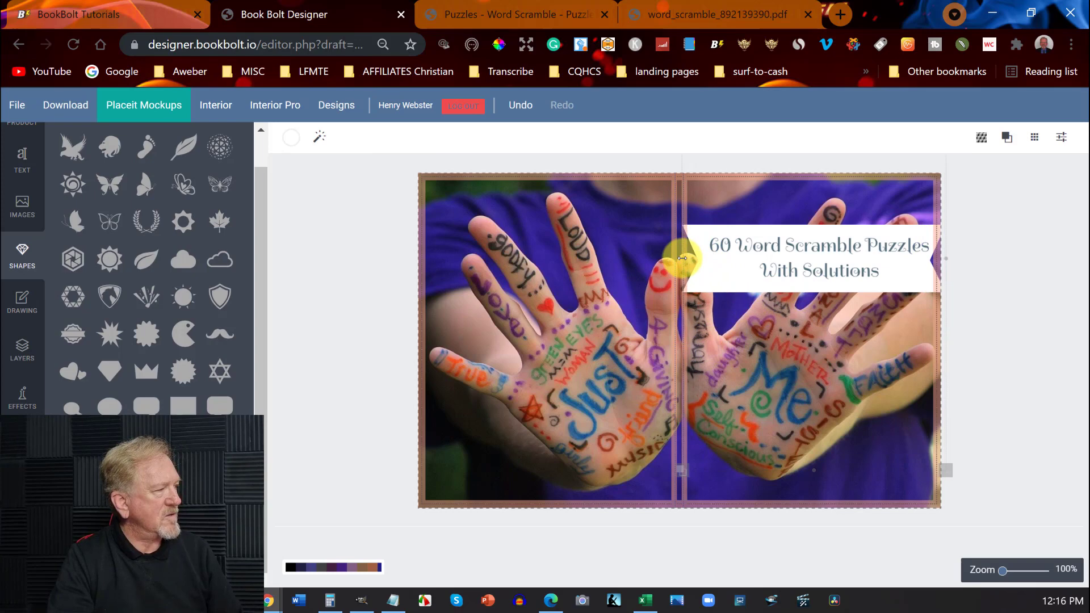
click(770, 263)
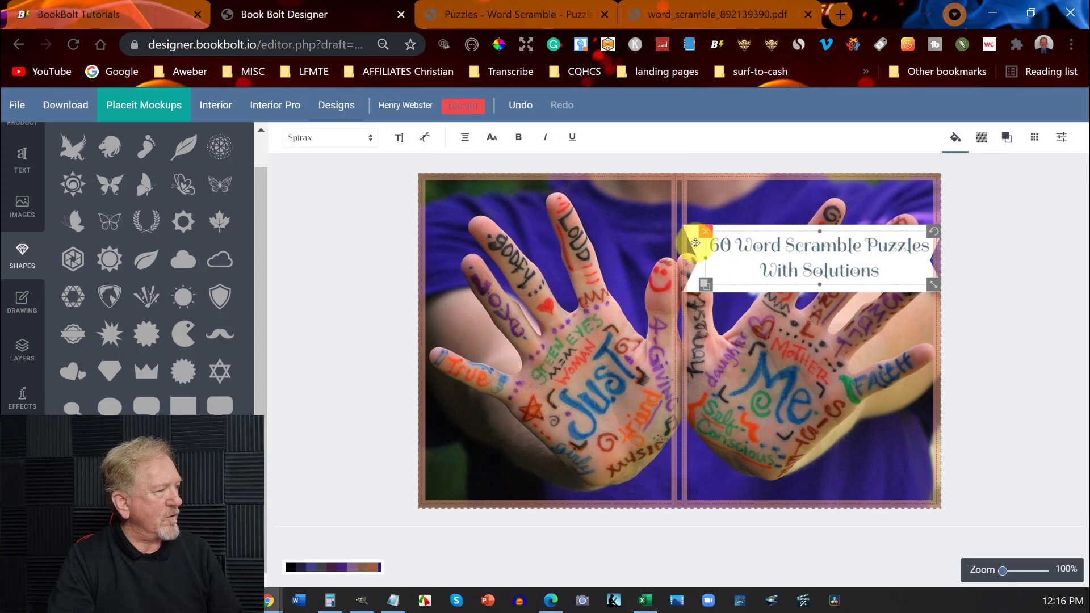
click(689, 287)
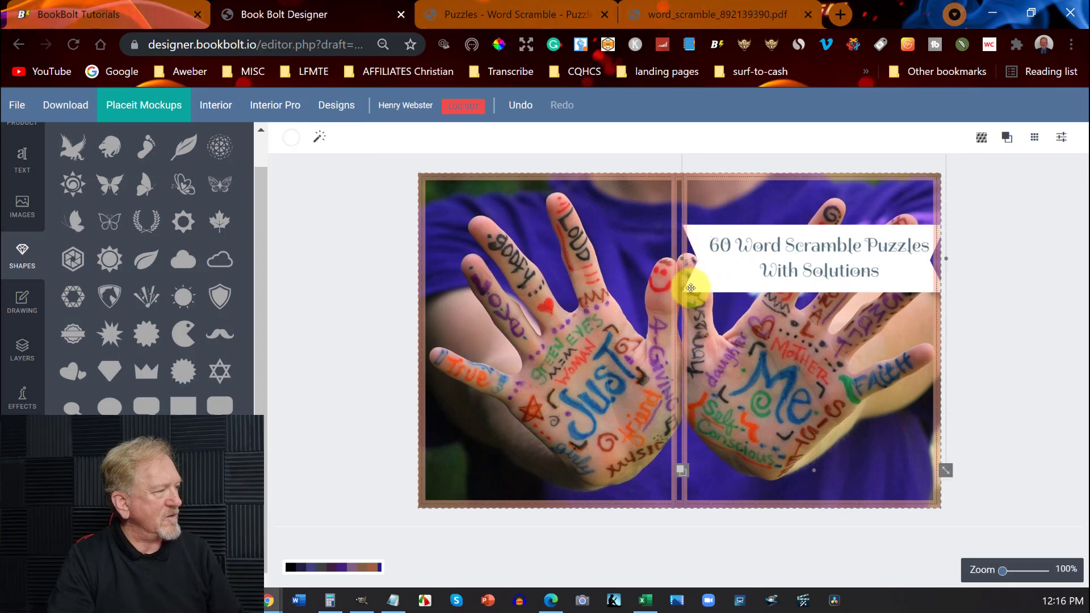
drag(680, 259, 690, 259)
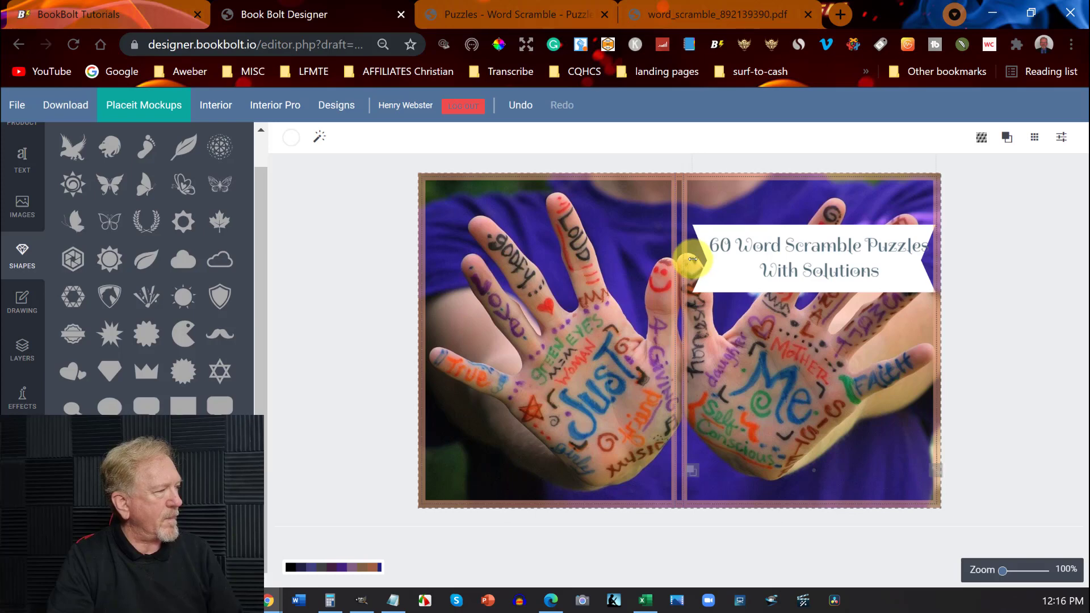
Step: Shift the title slightly up within the banner and scale the banner down a little
click(900, 272)
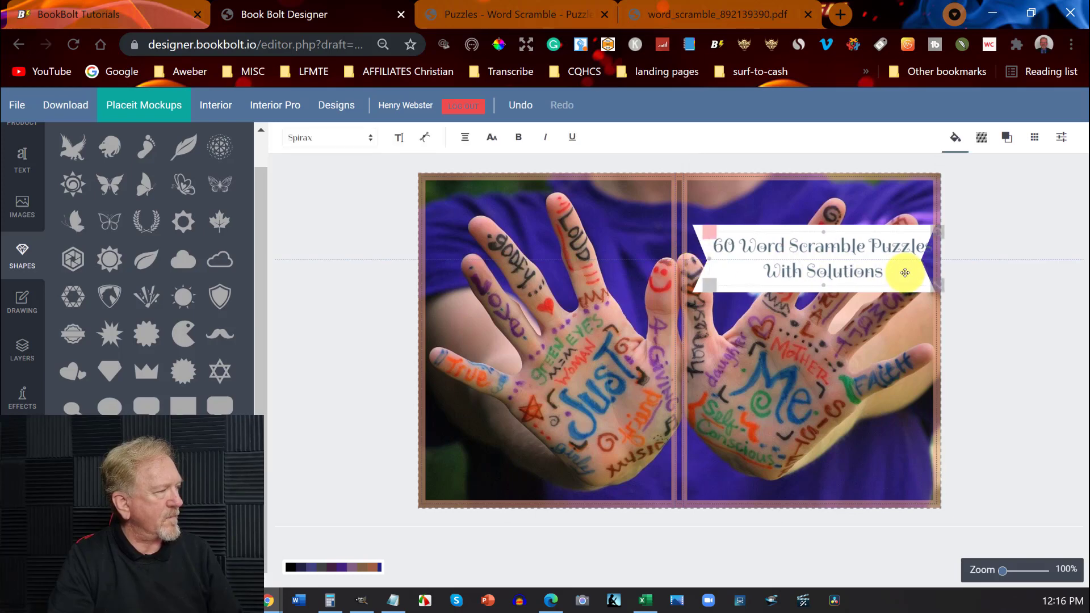
drag(905, 272, 894, 262)
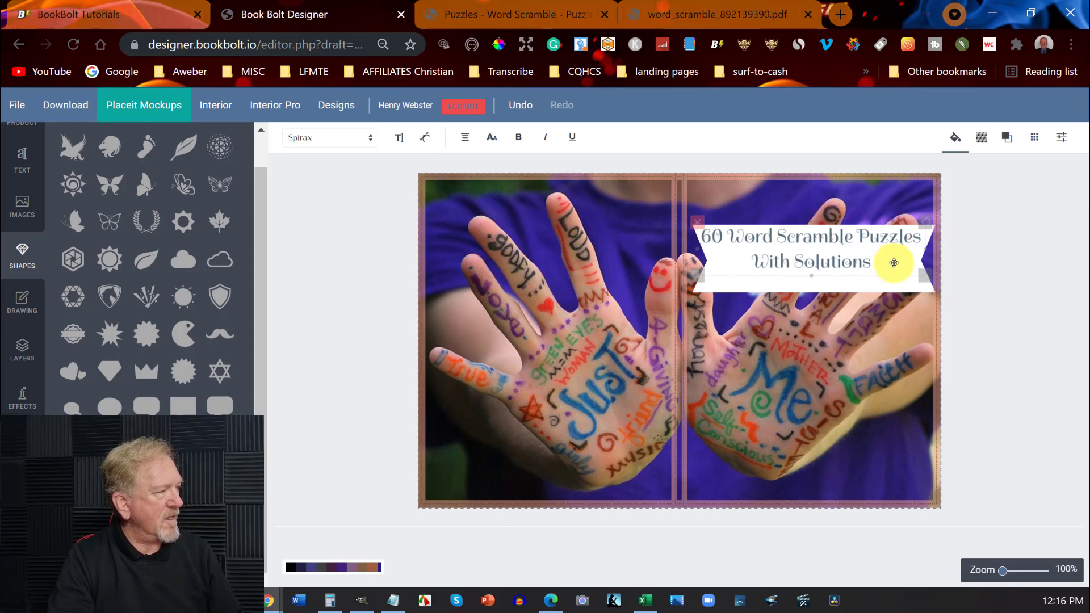
click(715, 290)
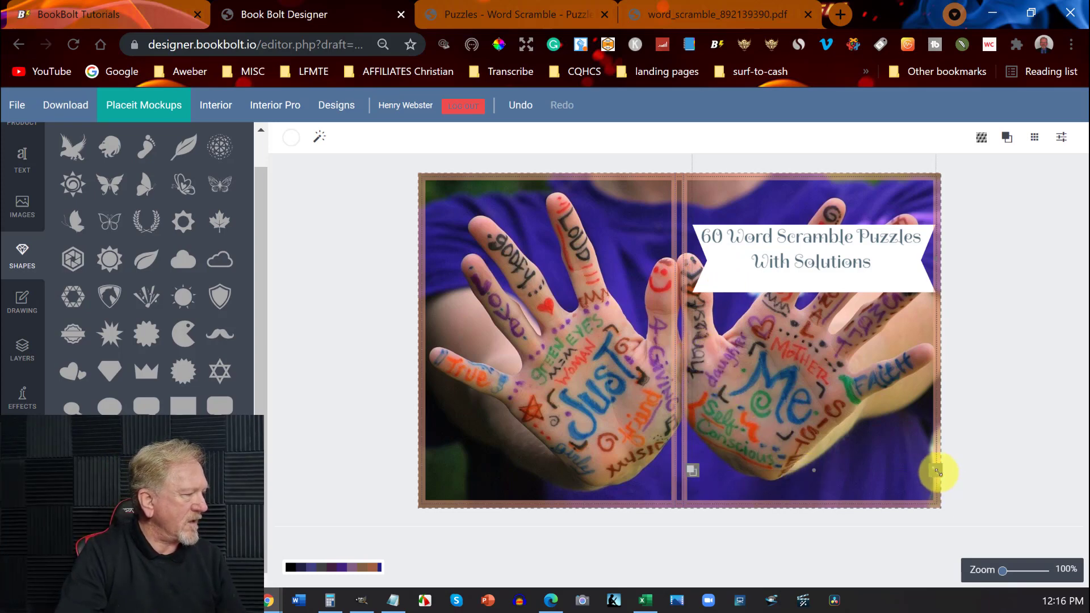
drag(937, 469, 939, 461)
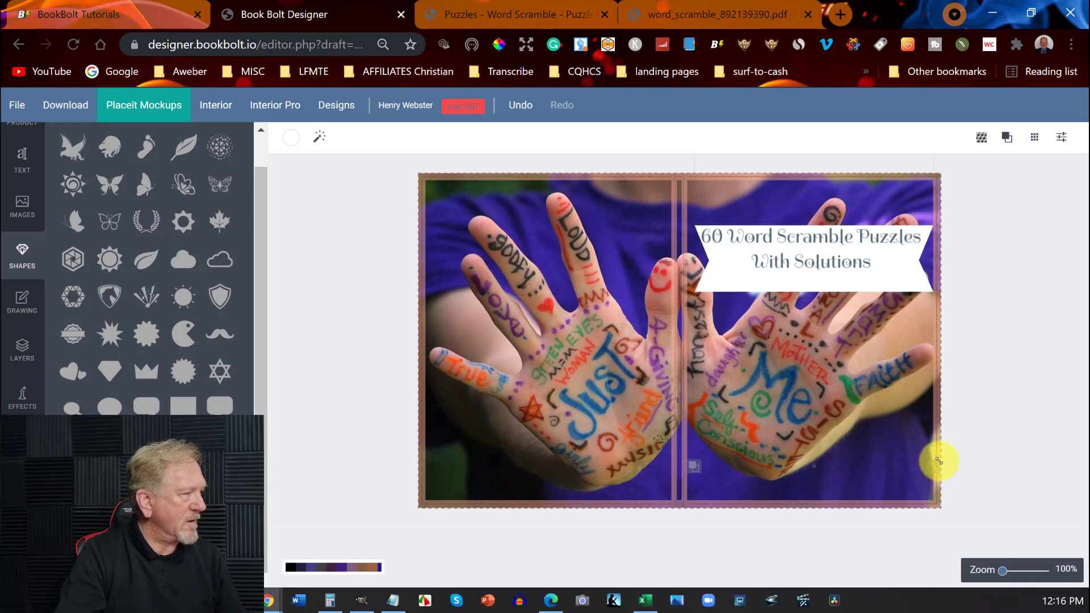
click(810, 250)
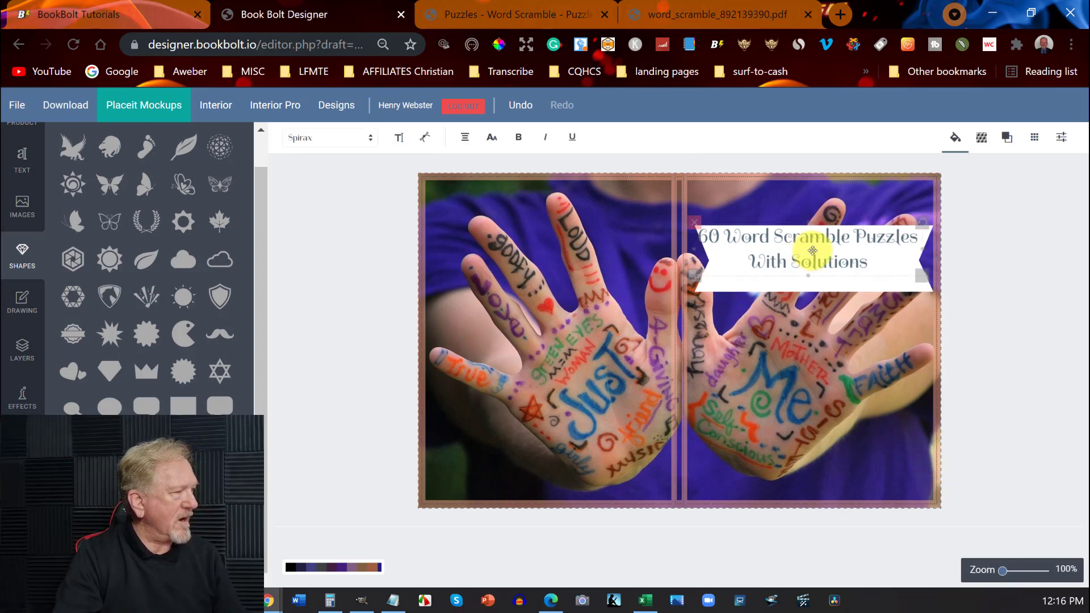
drag(813, 251, 812, 254)
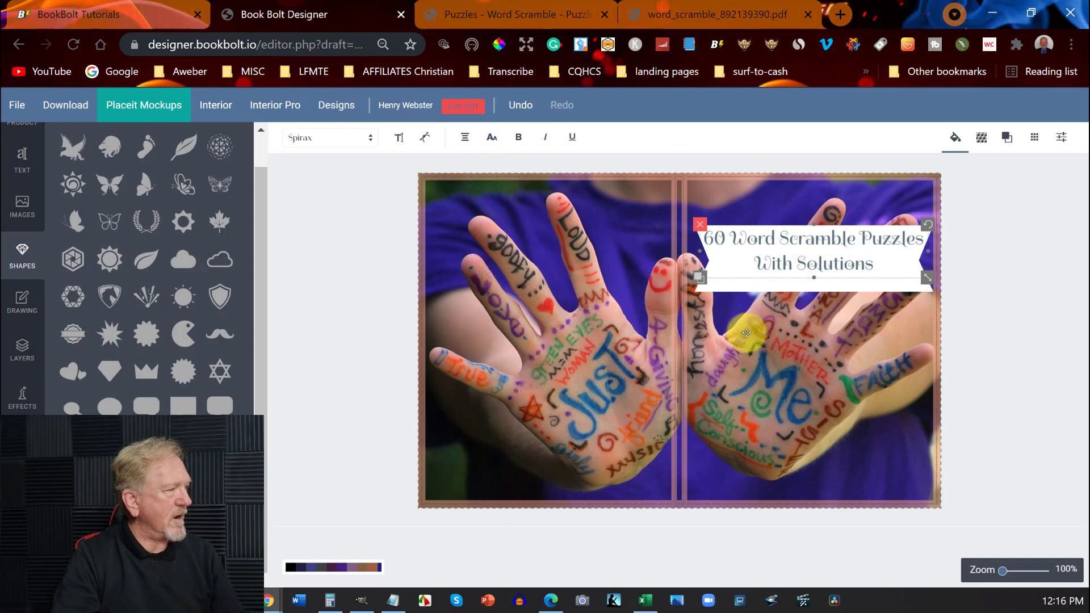
Step: Nudge the banner and title until the title sits centred between the banner's notched ends
click(759, 384)
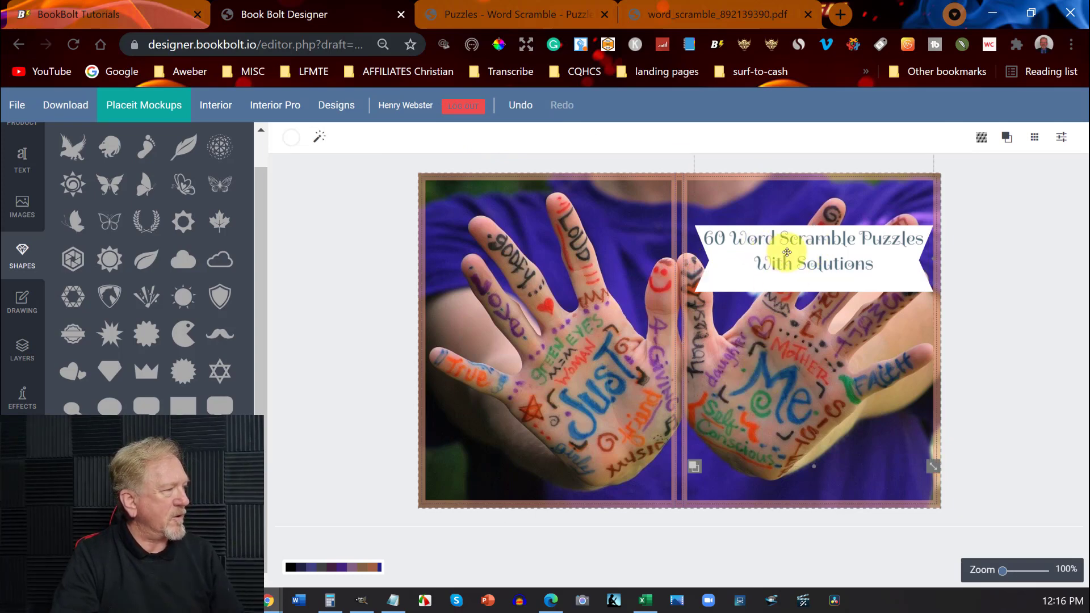
drag(842, 287, 838, 287)
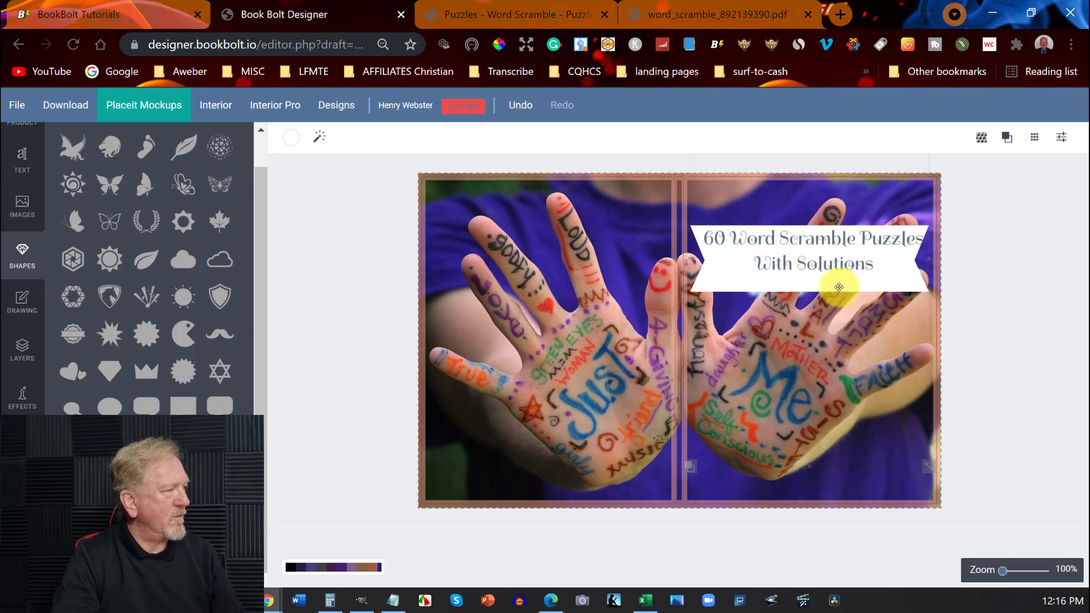
drag(831, 237, 827, 247)
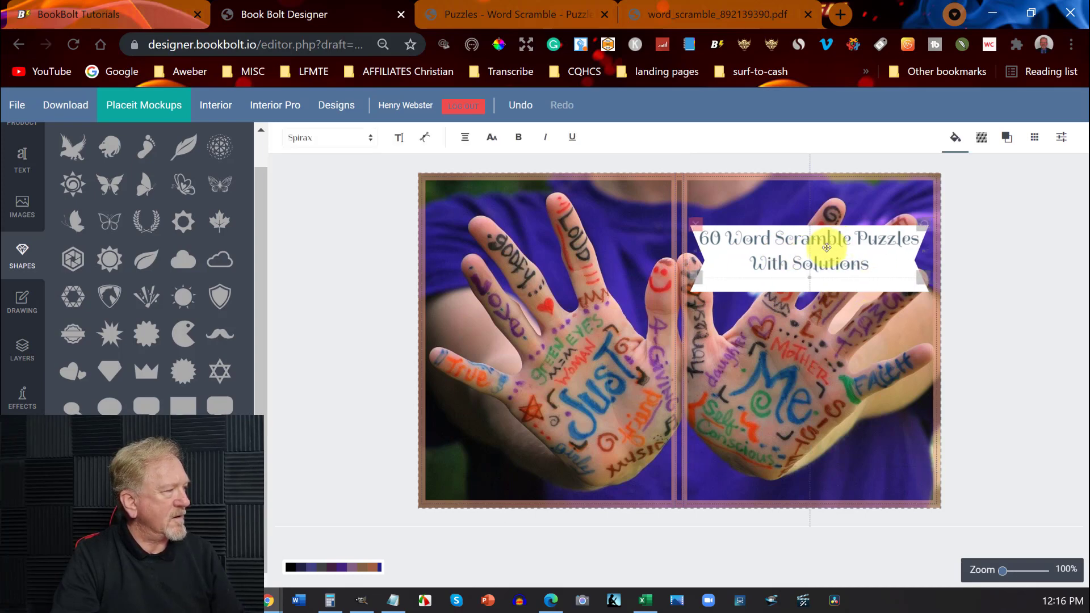
click(822, 285)
drag(824, 286, 815, 255)
click(776, 354)
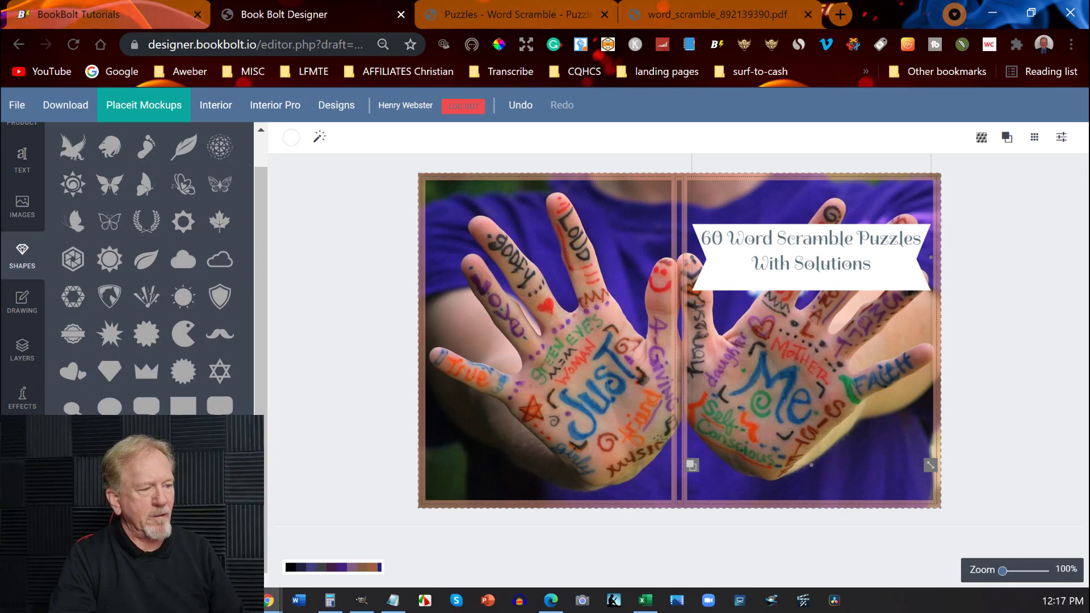
Step: Add a rectangle shape and stretch it into a tall block centred on the back cover, leaving a margin of picture around it
click(182, 442)
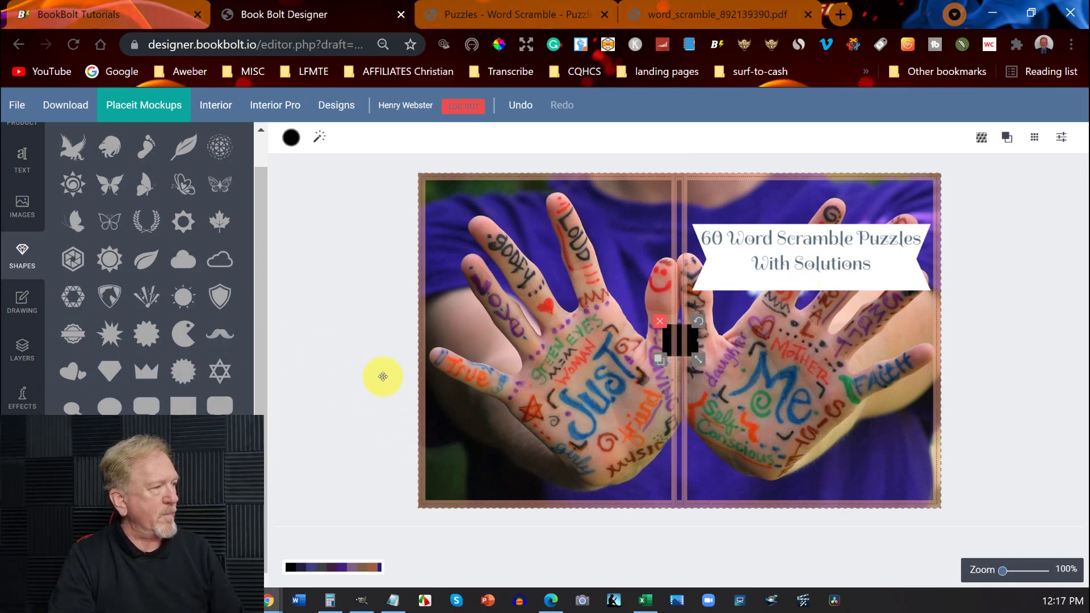
drag(682, 338, 569, 356)
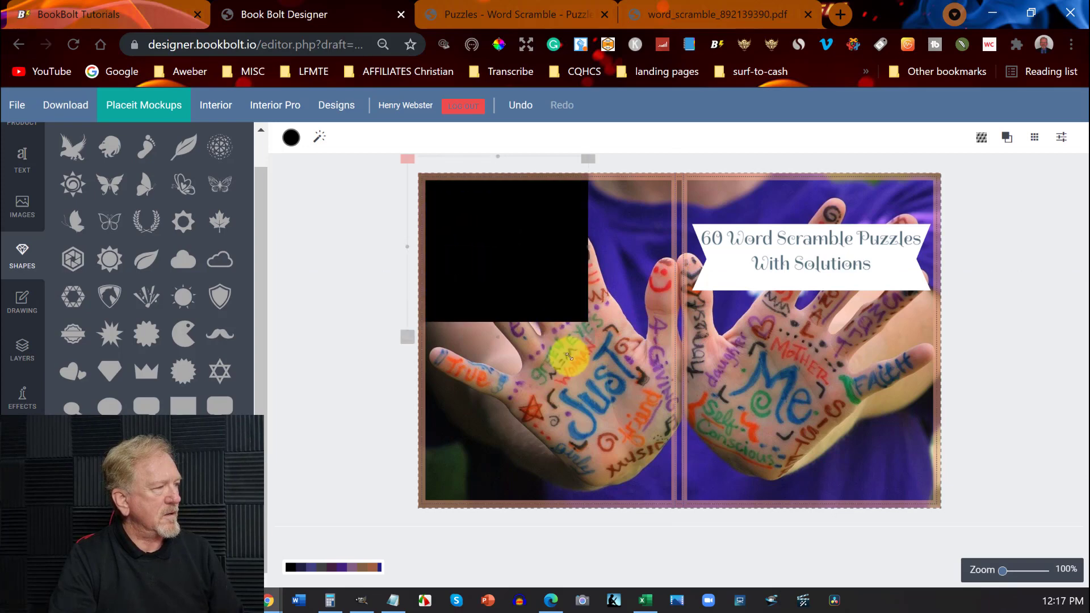
drag(474, 243, 525, 308)
drag(637, 401, 653, 442)
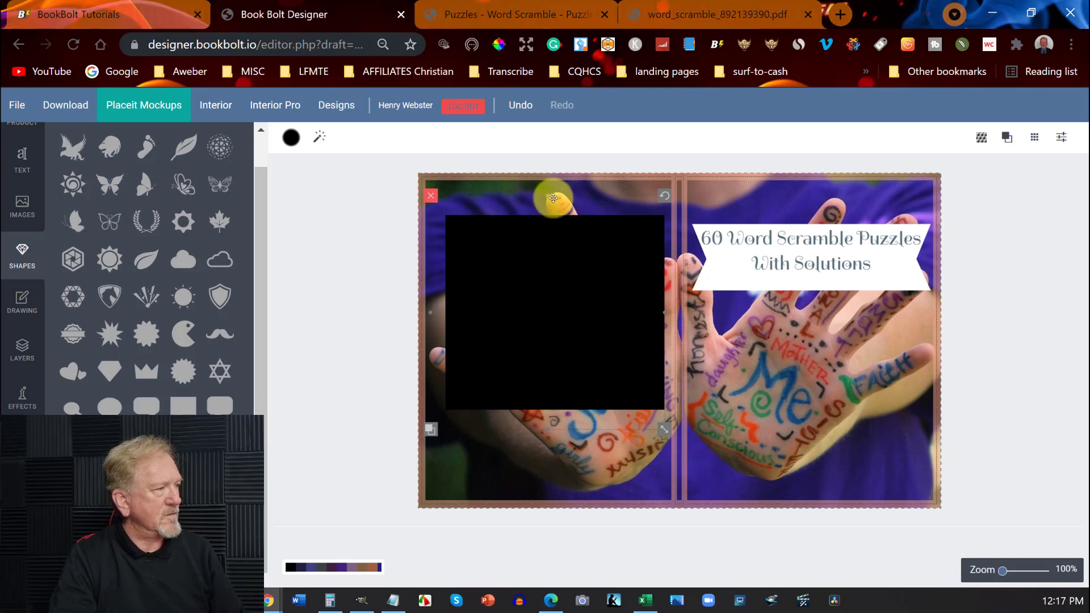
mouse_move(547, 197)
mouse_down()
mouse_move(540, 182)
mouse_move(550, 195)
mouse_up()
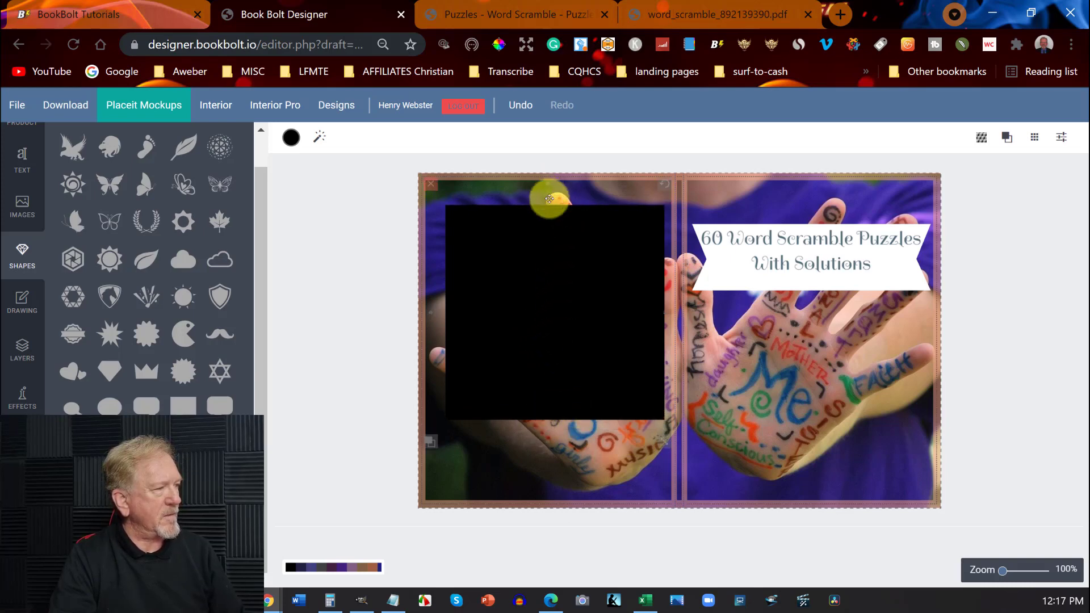
drag(548, 299, 549, 334)
drag(550, 246, 546, 216)
drag(545, 323, 547, 302)
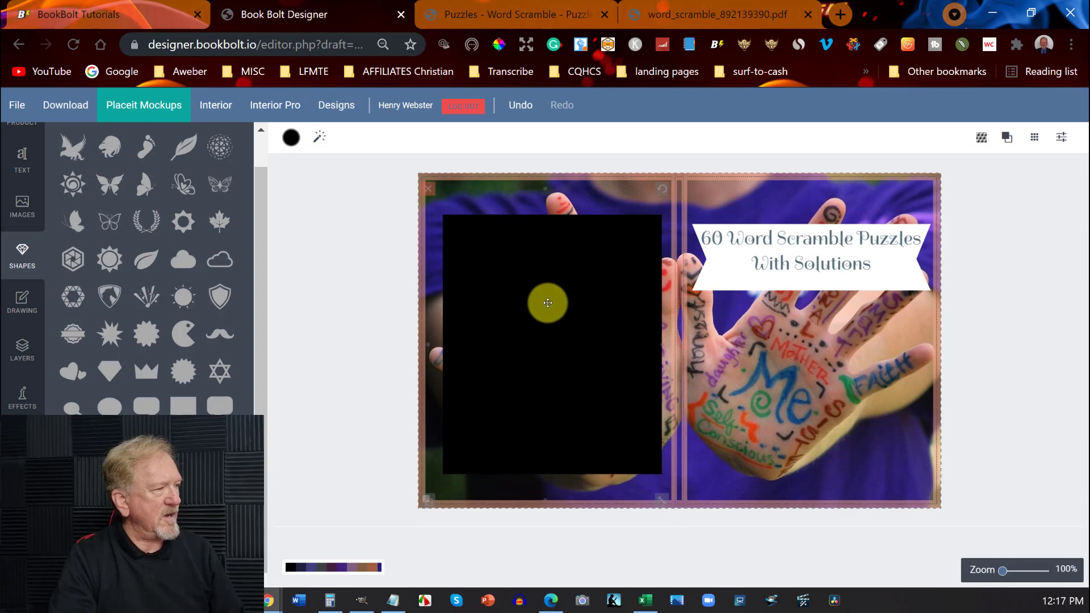
Step: Fill the back-cover rectangle with white (#ffffff)
click(291, 137)
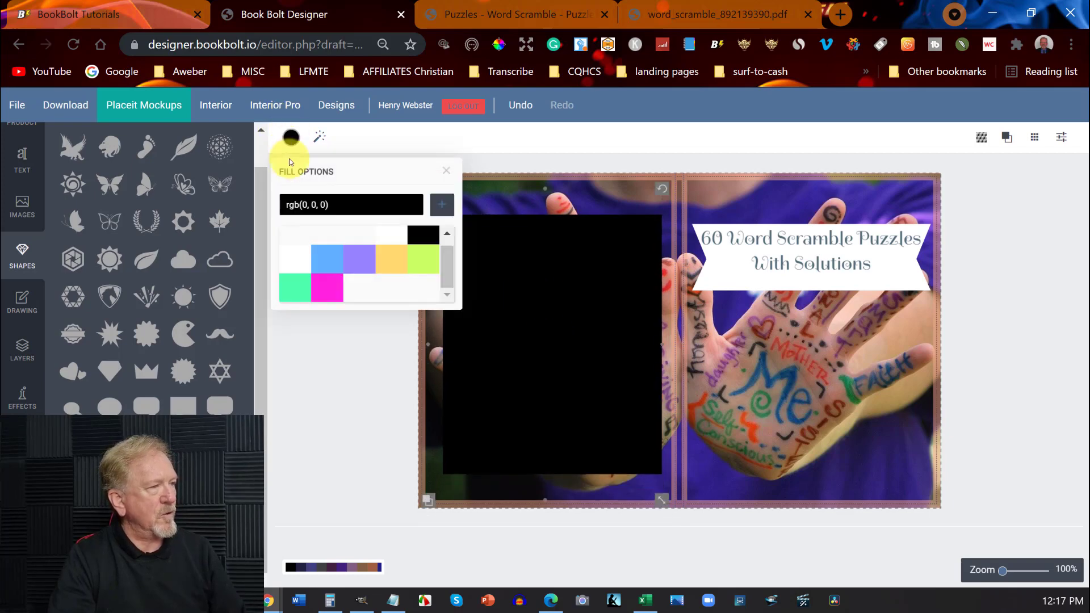
click(293, 251)
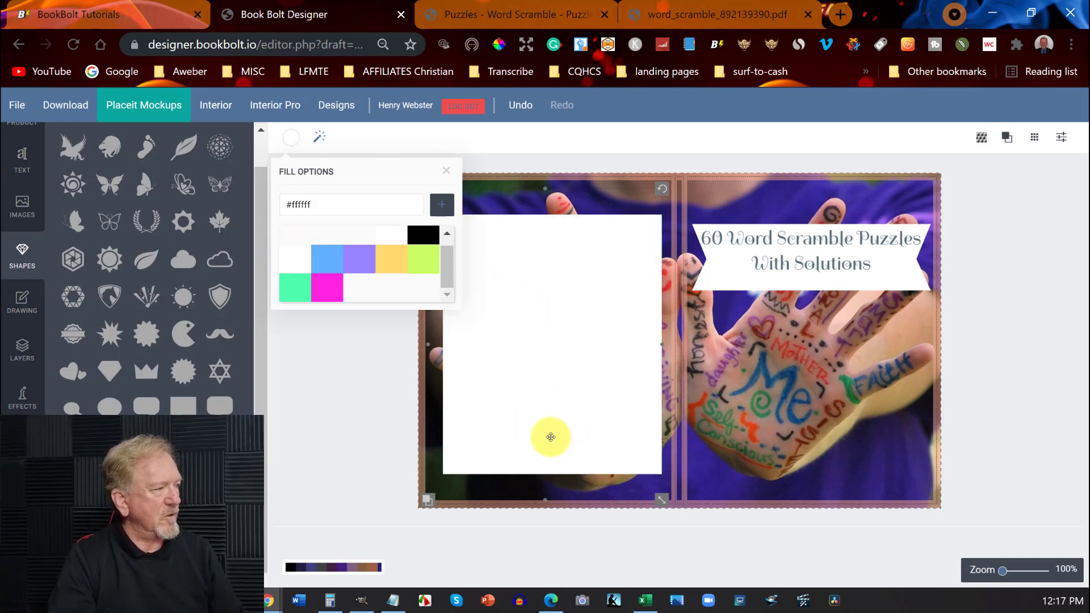
click(381, 373)
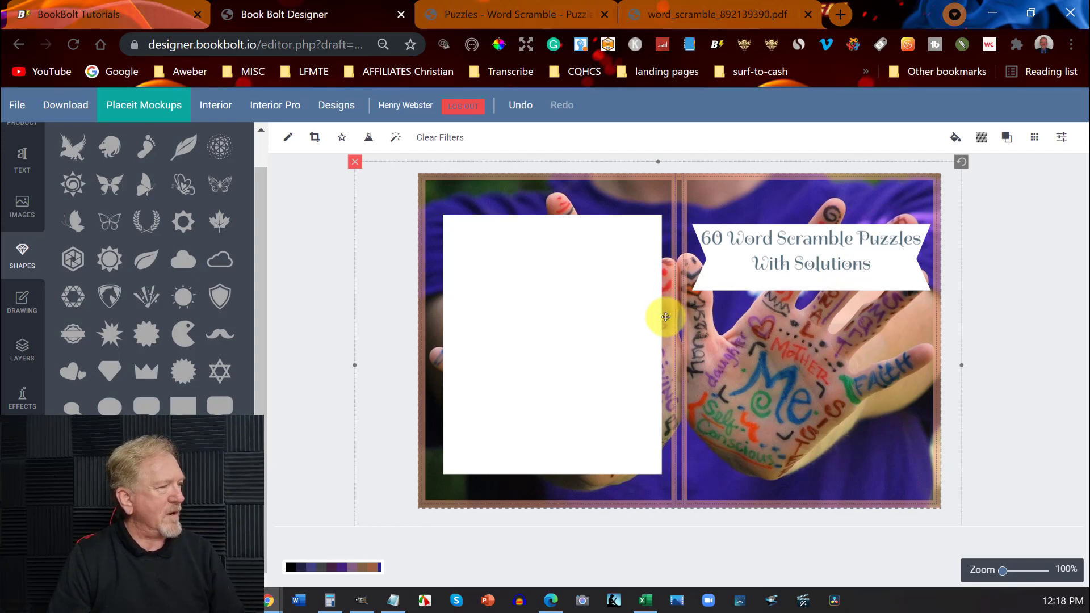
Step: Download the finished book cover
click(60, 106)
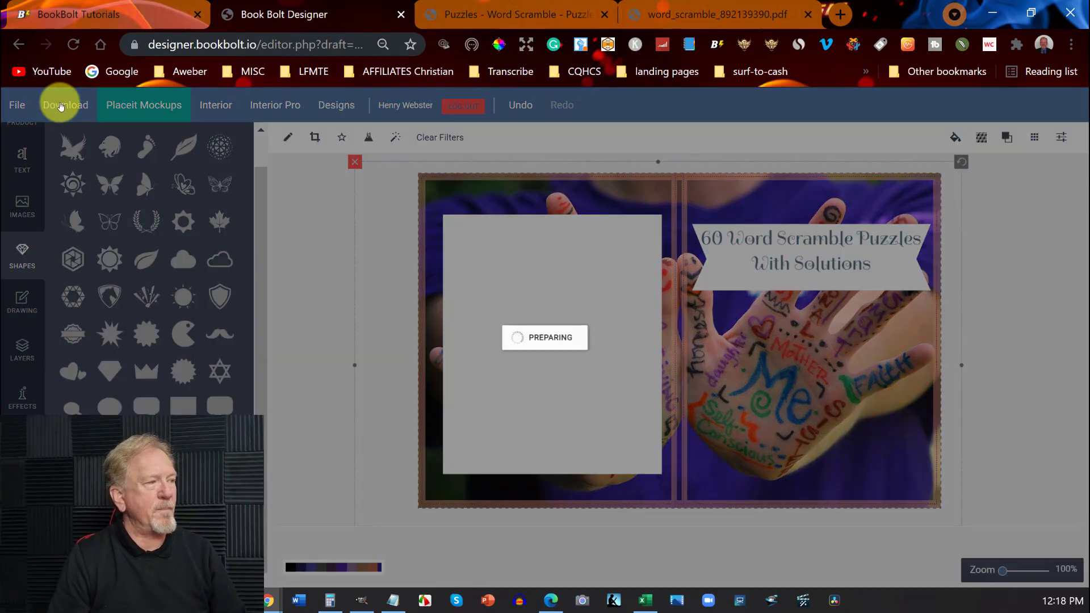